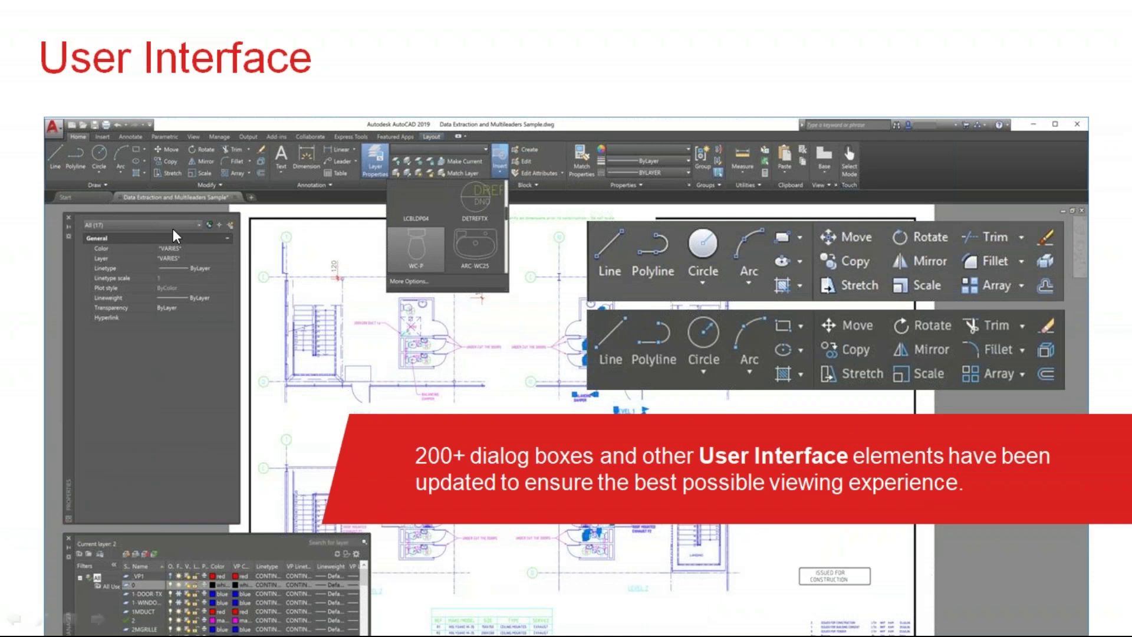
key("ctrl")
key("ctrl")
key("ctrl")
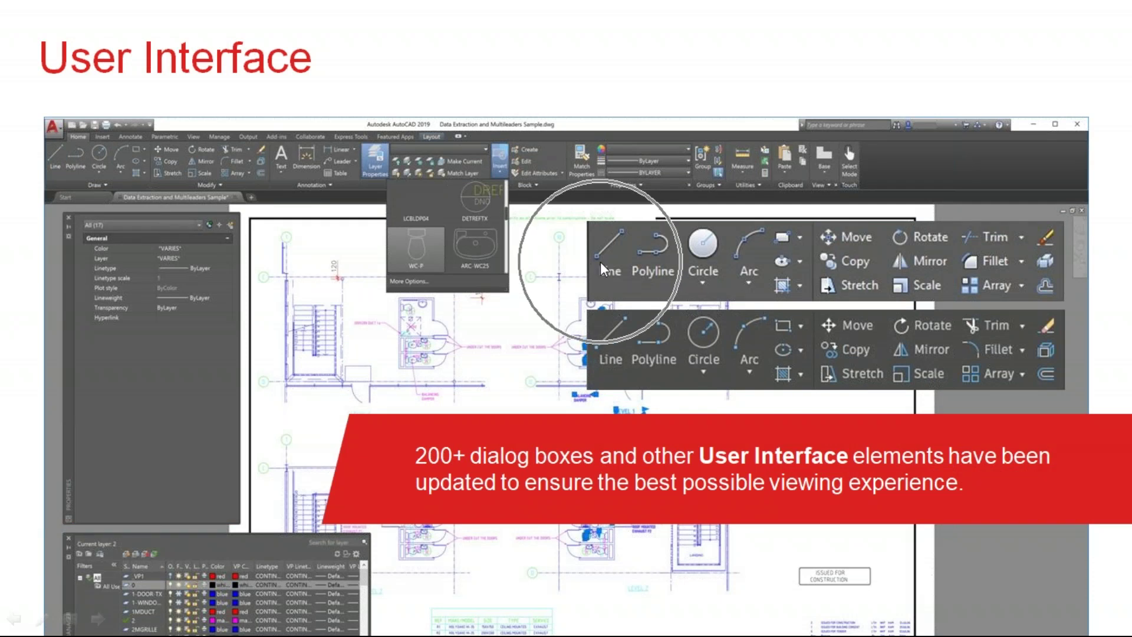
key("ctrl")
key("ctrl")
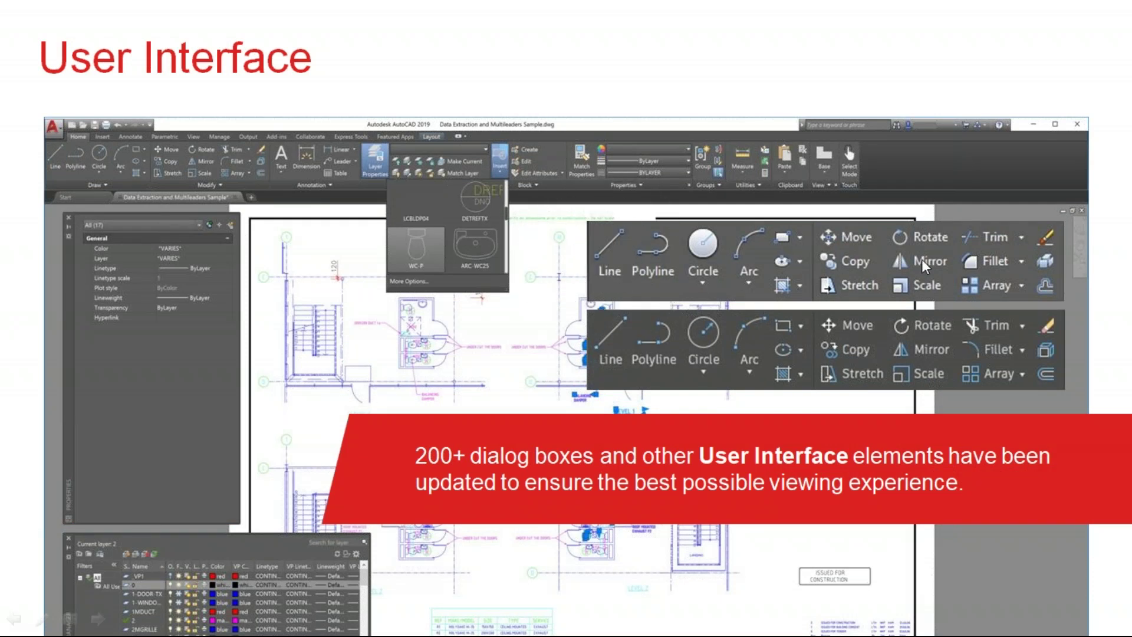
key("ctrl")
key("ctrl")
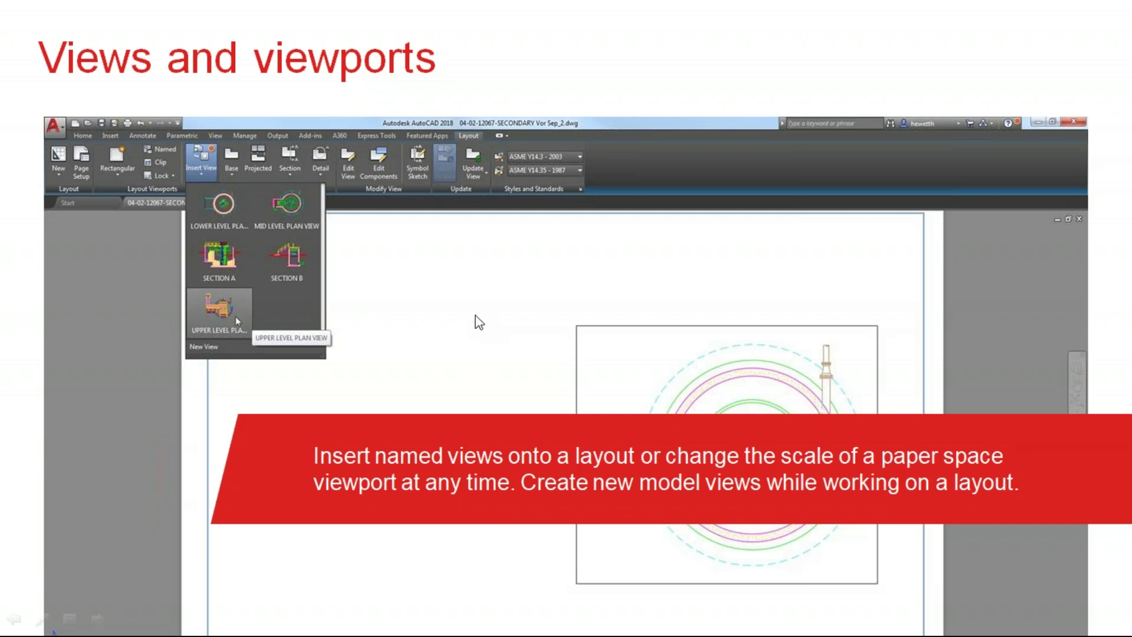
- Switch to AutoCAD and erase the dining chairs above and below the round table
key("alt+Tab")
key("alt+Tab")
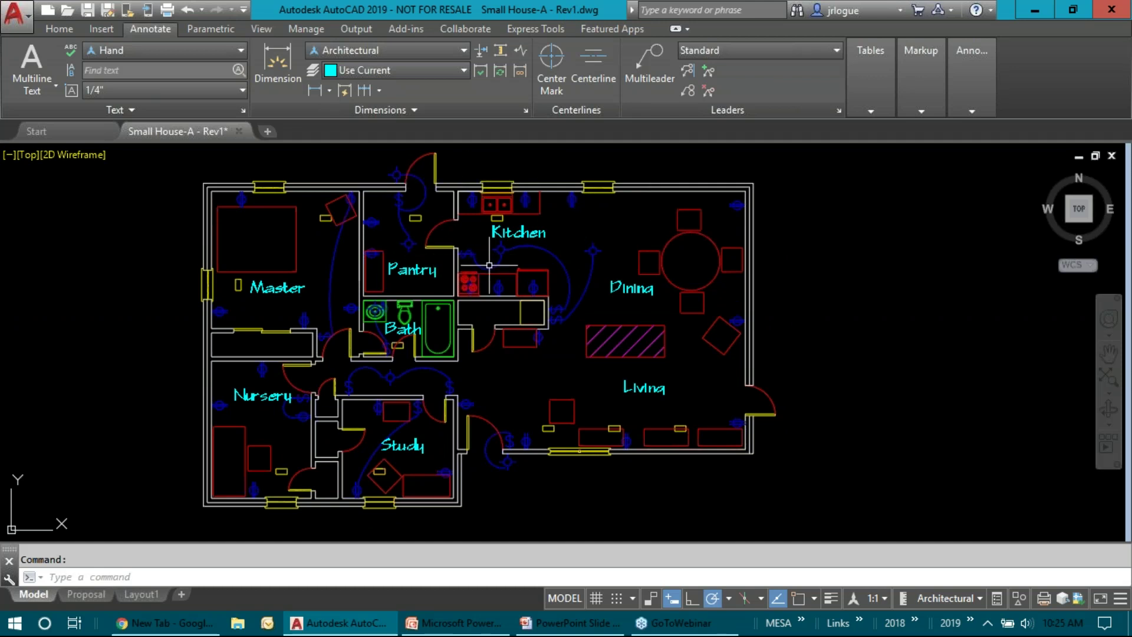
type("e")
key("Return")
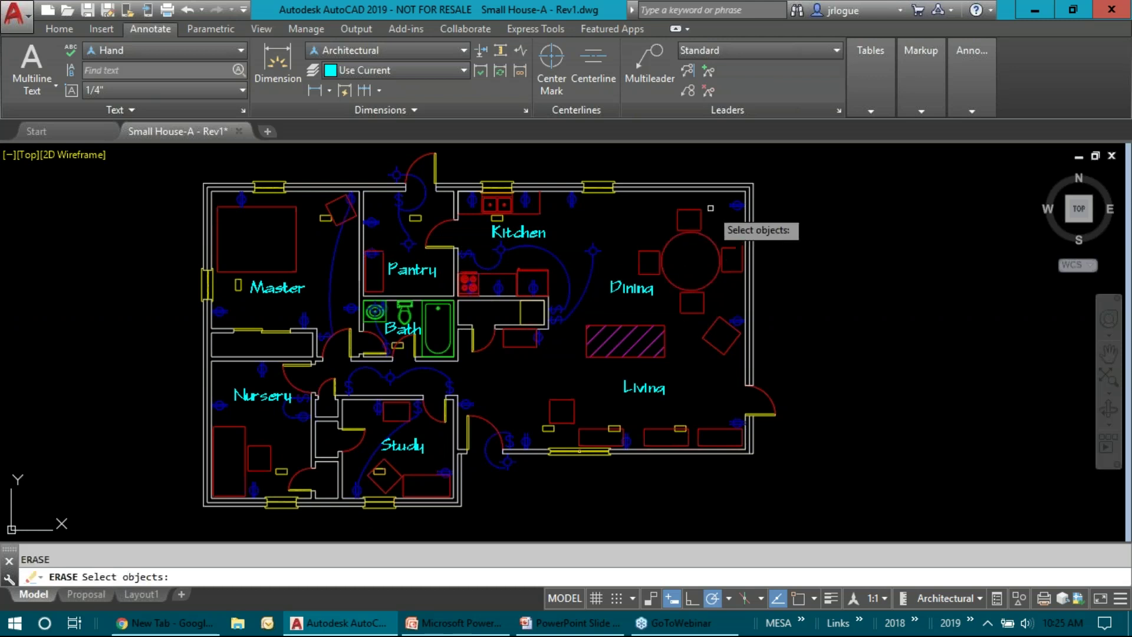
left_click(710, 205)
left_click(652, 234)
key("Escape")
key("Return")
left_click(713, 303)
left_click(692, 313)
key("Return")
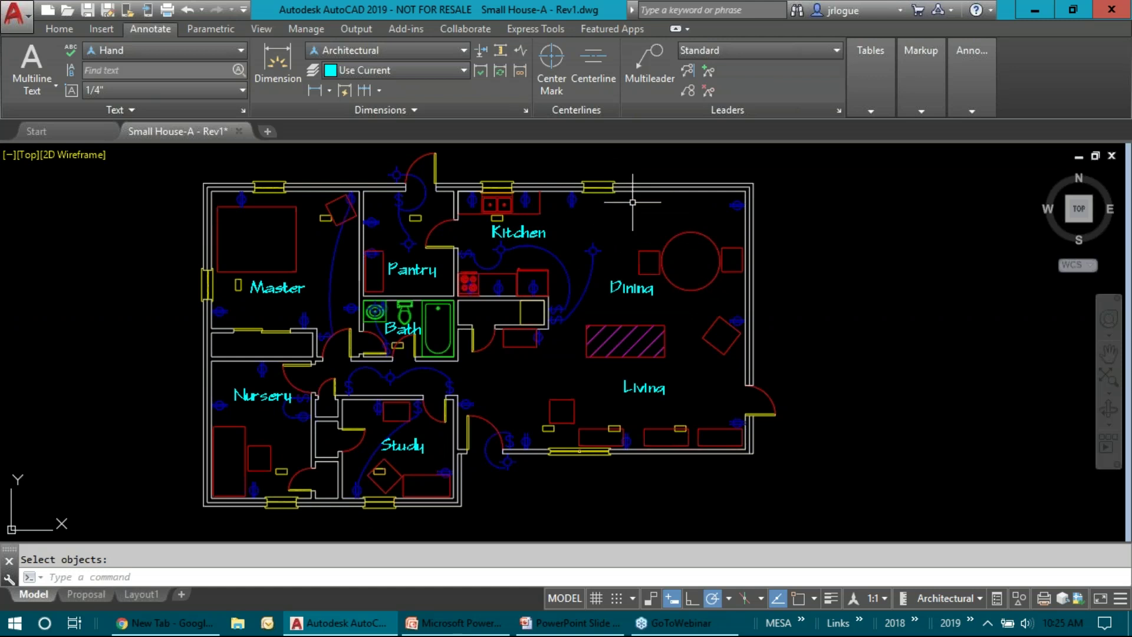
- Stretch the dining room's upper wall window horizontally along the wall toward the east corner
key("Return")
type("c")
key("Return")
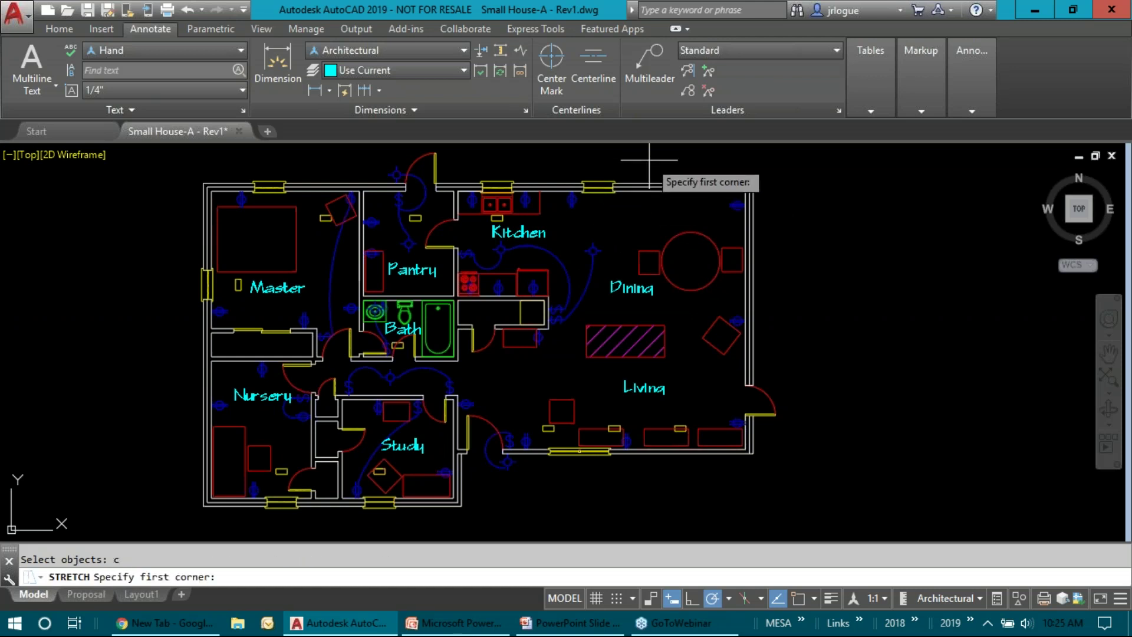
left_click(649, 159)
left_click(581, 209)
key("Return")
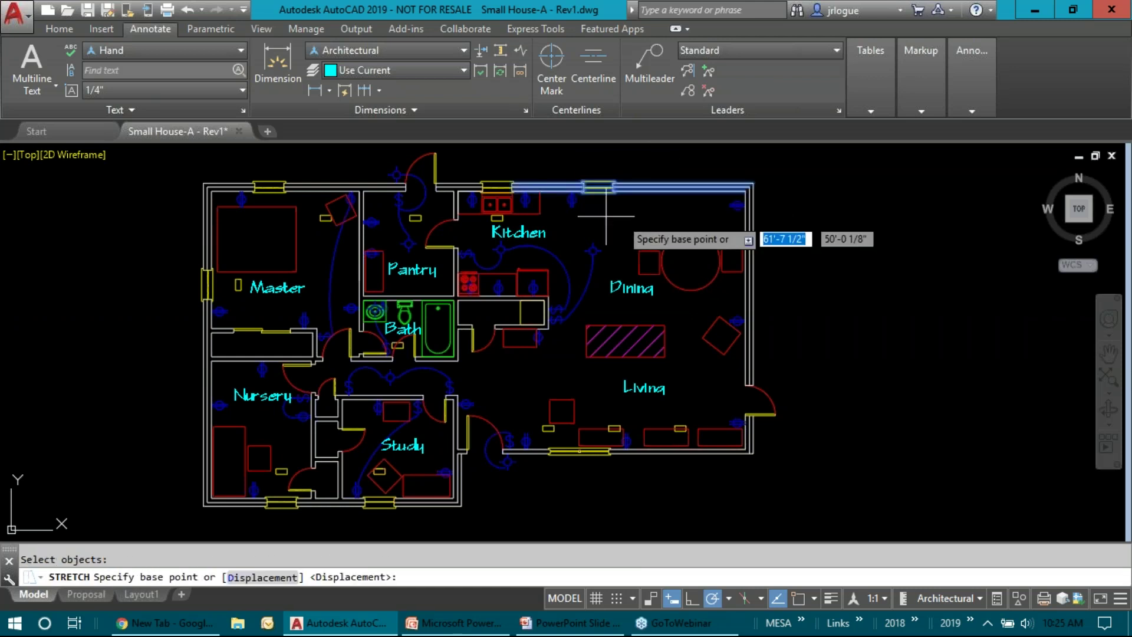
left_click(622, 216)
left_click(688, 216)
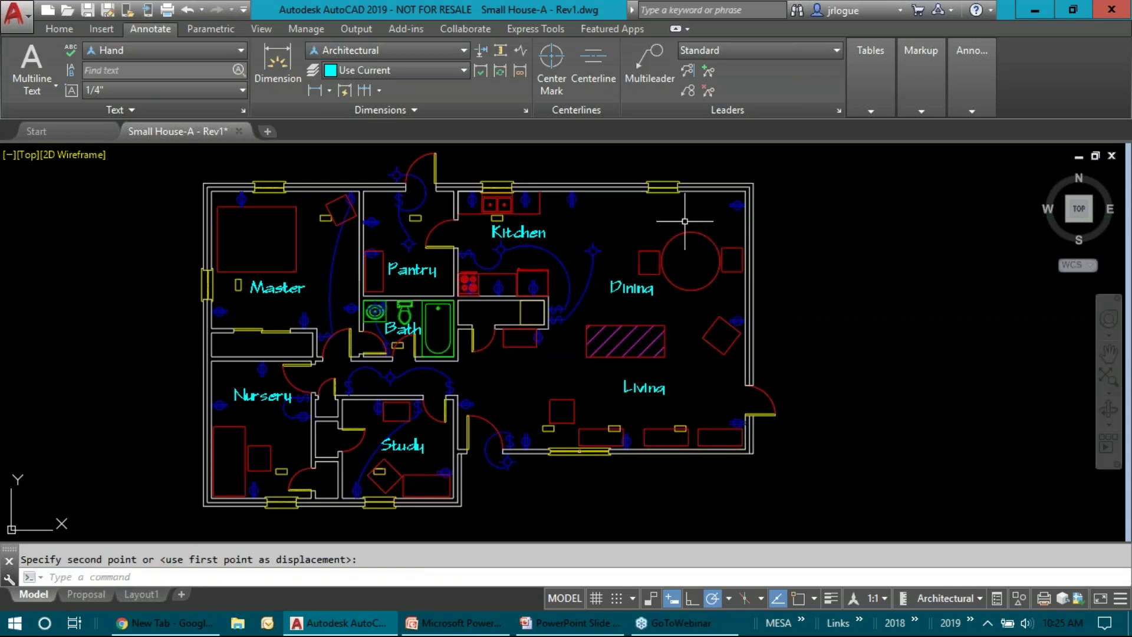
- Copy the outlet just east of the kitchen counter twice along the upper wall, once on each side of the dining window
type("copy")
key("Return")
left_click(577, 213)
left_click(565, 202)
key("Return")
left_click(624, 228)
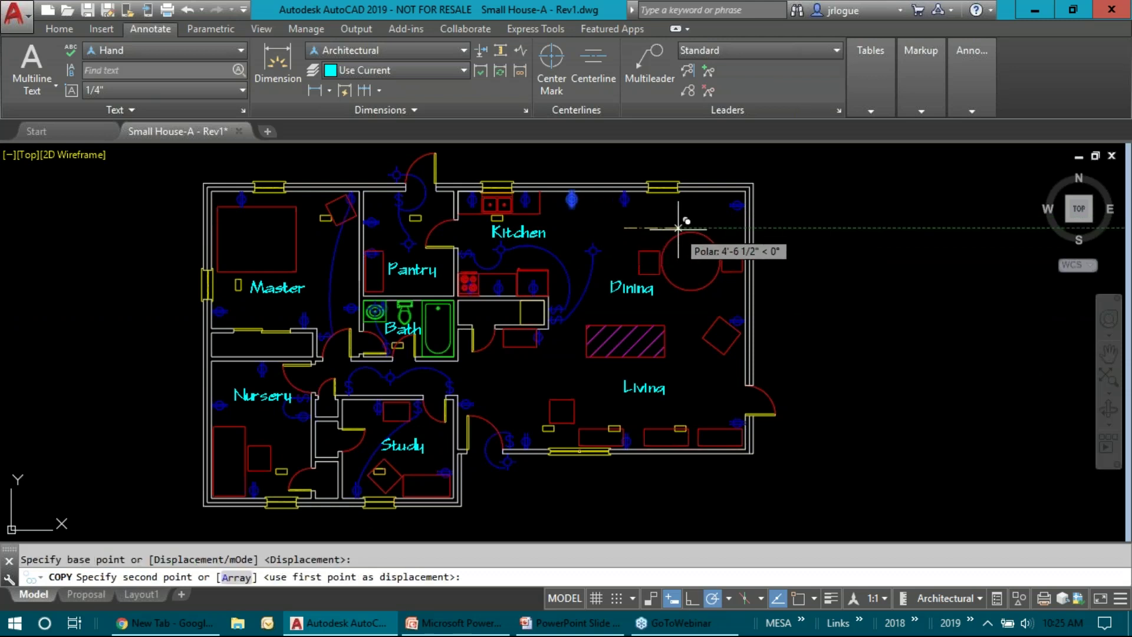
left_click(684, 228)
left_click(757, 228)
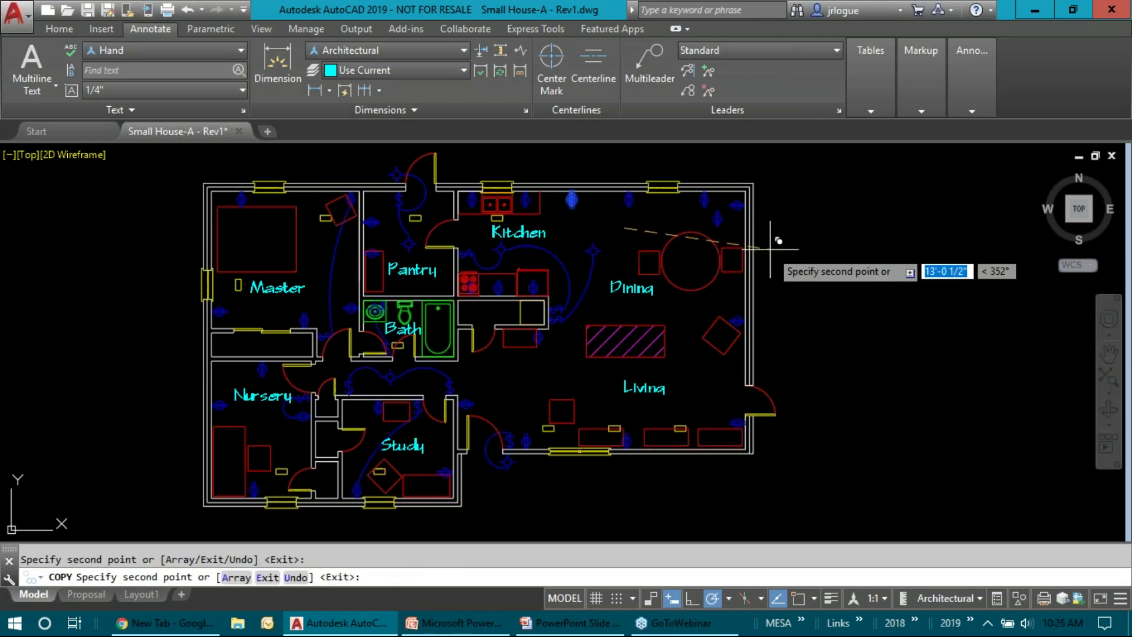
key("Return")
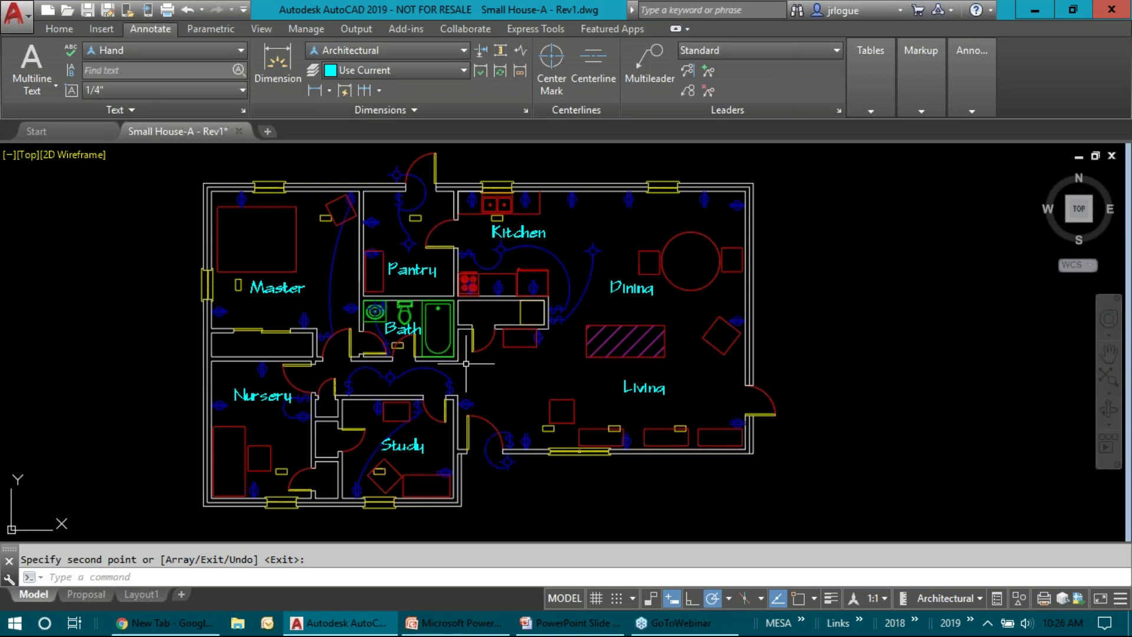
- Erase the outlet on the nursery's west wall
mouse_move(222, 406)
key("Return")
key("Return")
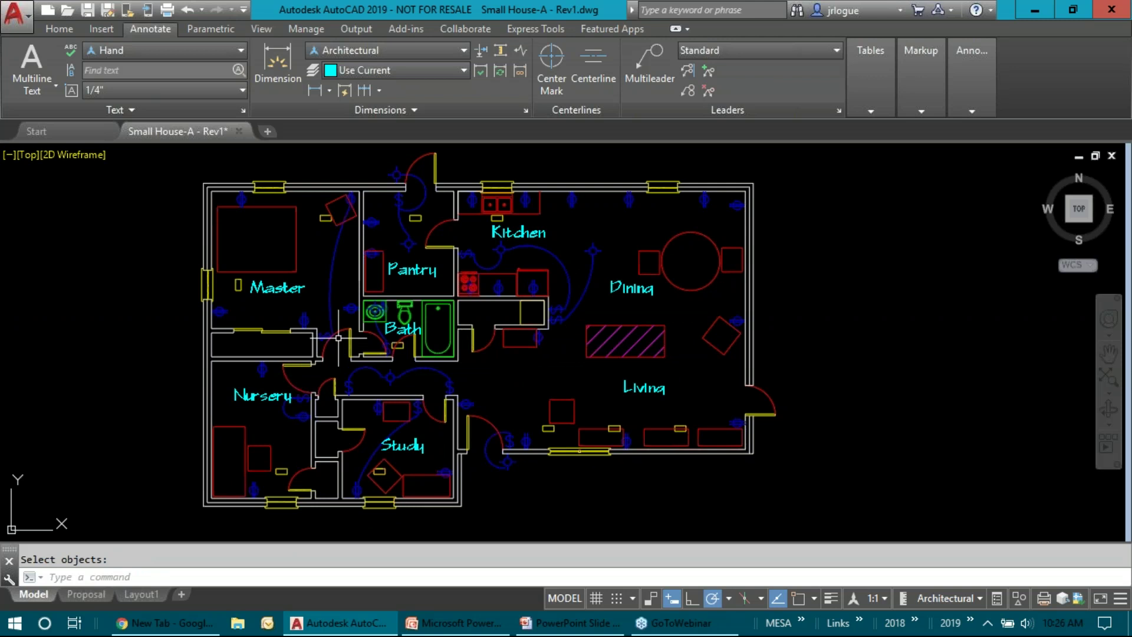
key("Escape")
- Change the Master room label to read "Master Bed"
left_click(283, 287)
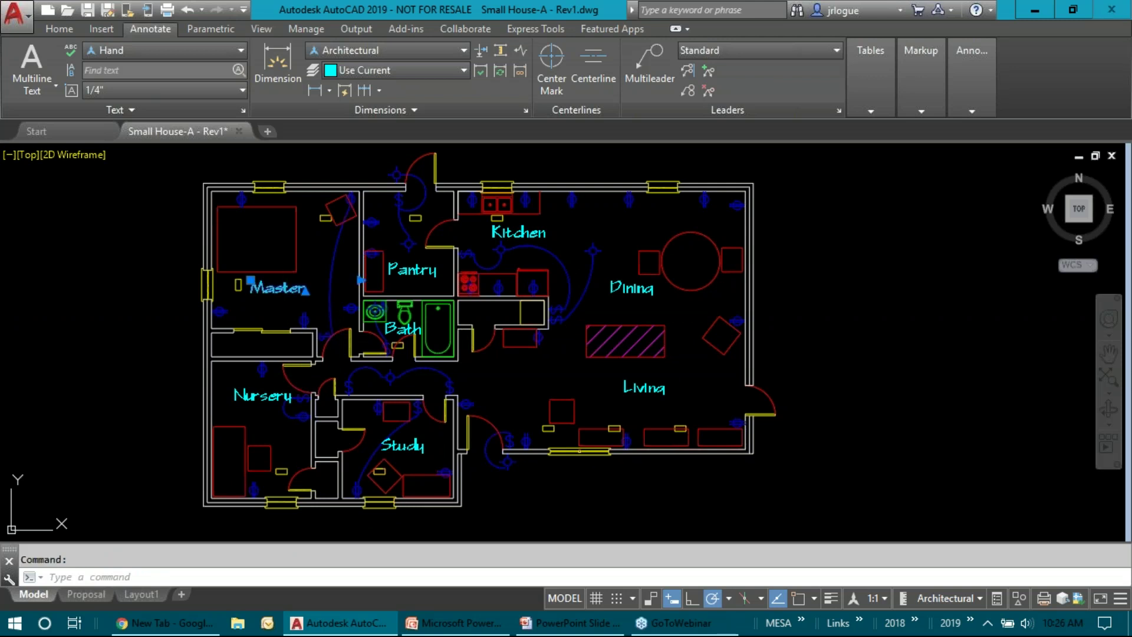
double_click(284, 287)
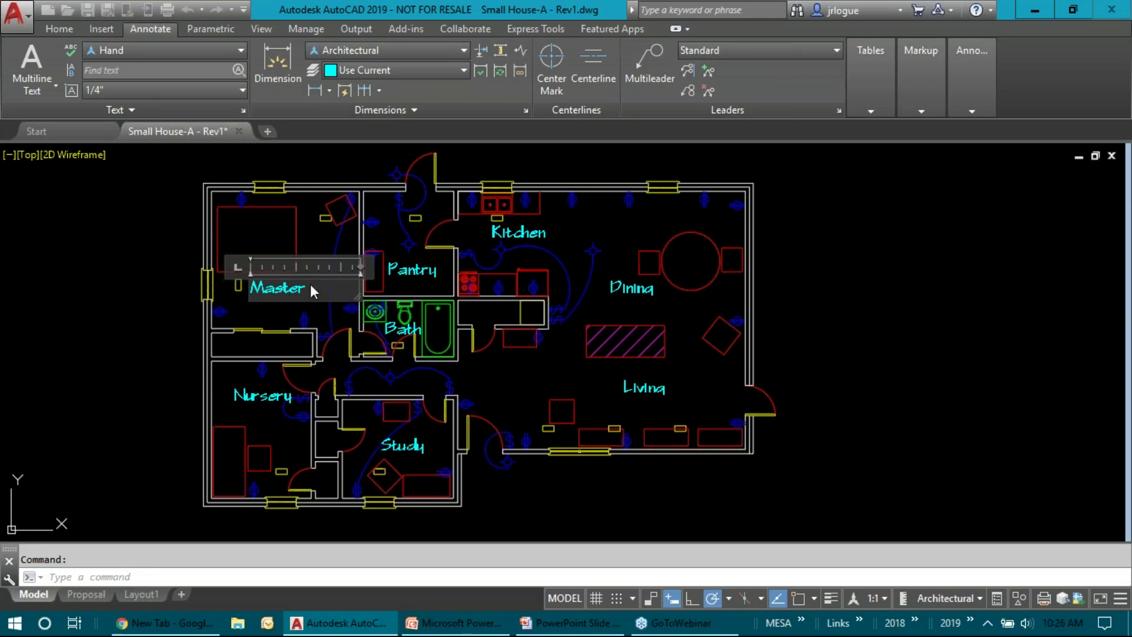
type("Bed")
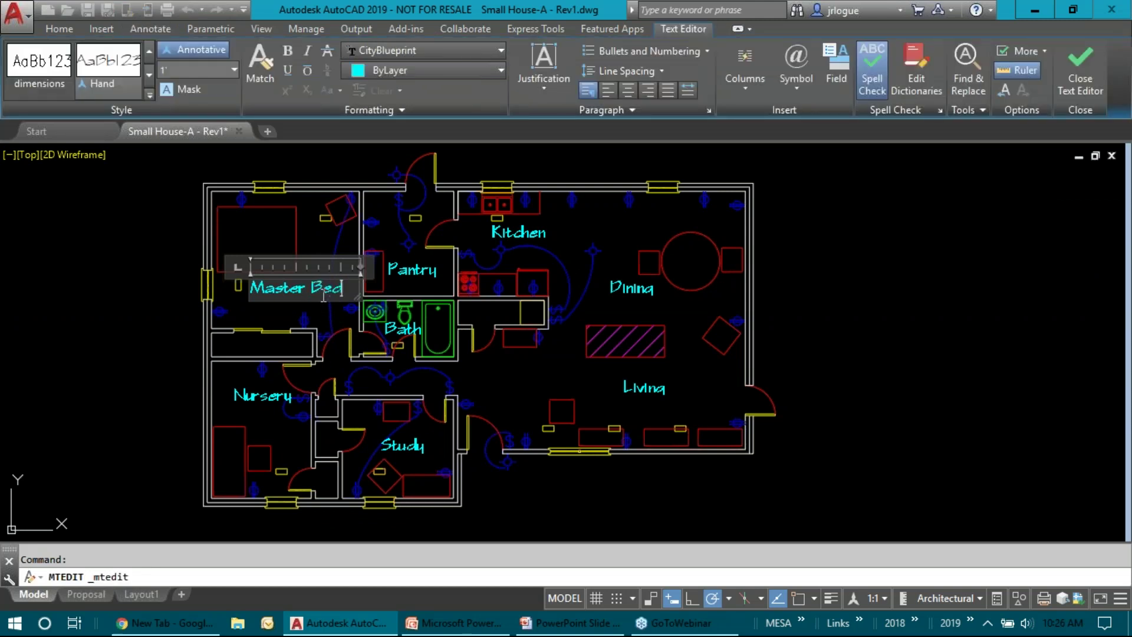
left_click(210, 314)
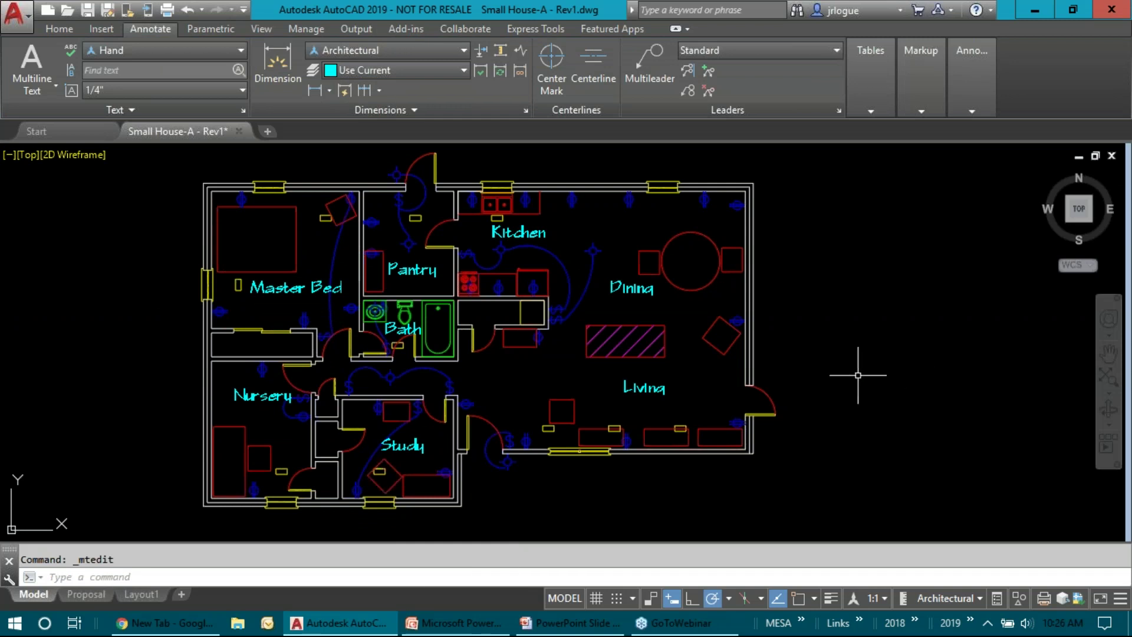
- Save the drawing under the new name Small House-A - Rev2.dwg in the 2019 folder
left_click(23, 24)
left_click(46, 215)
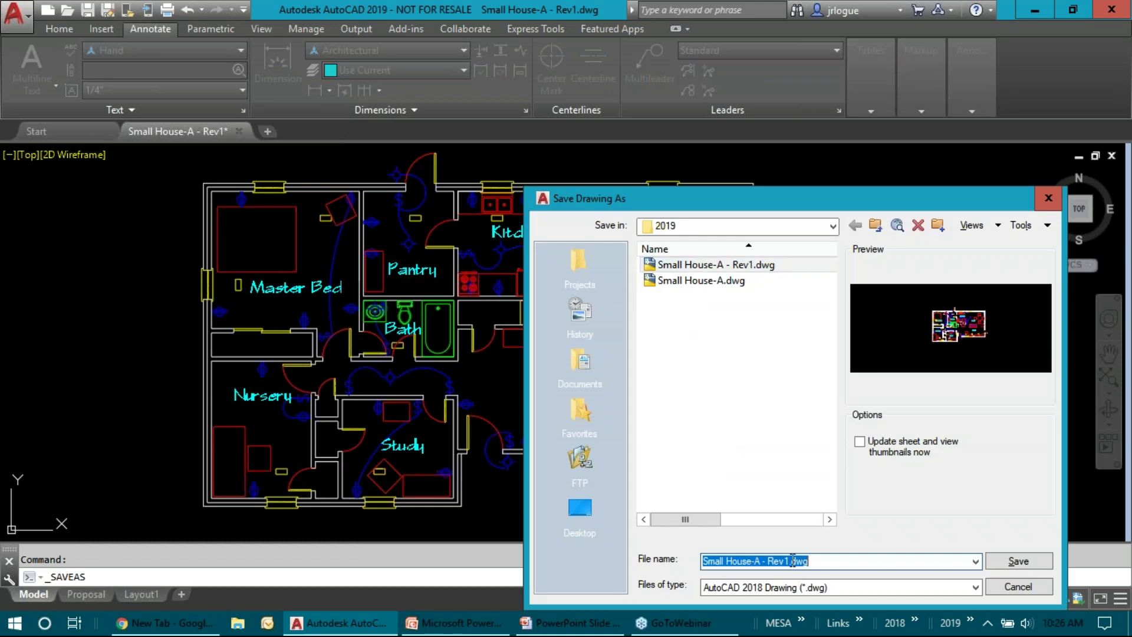
left_click(789, 561)
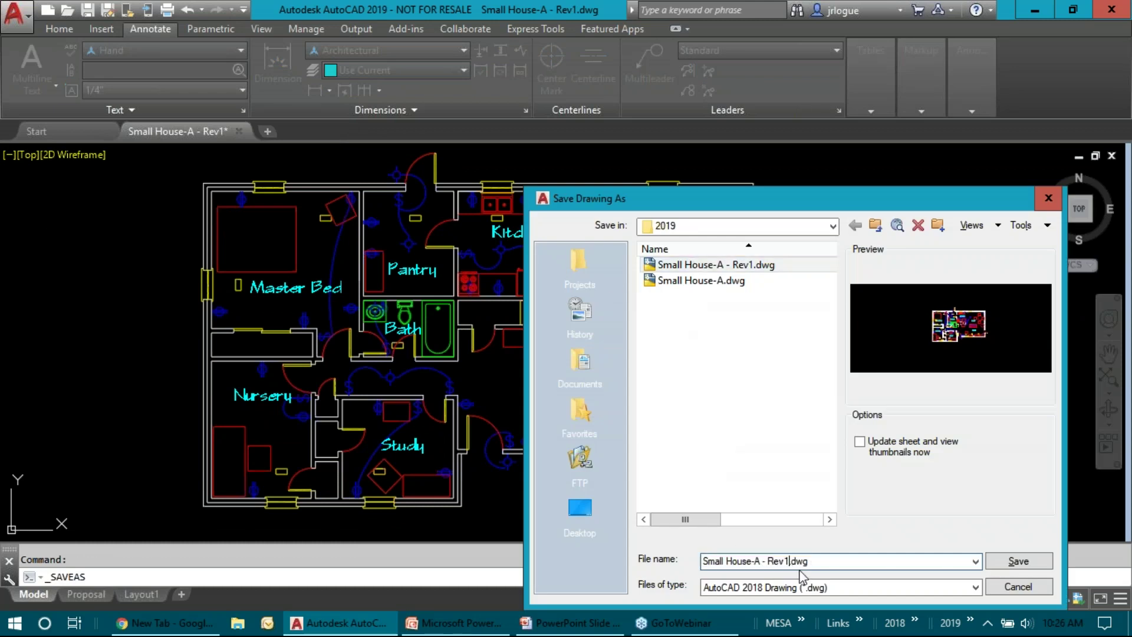
type("2")
left_click(1024, 565)
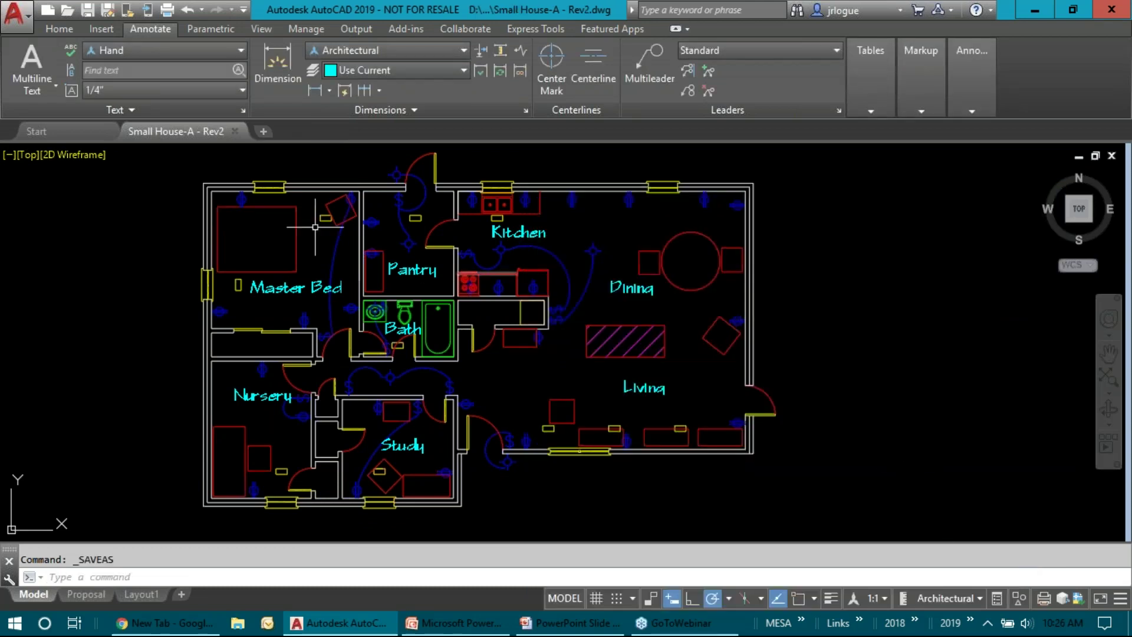
- Close the Rev2 drawing and open the recent drawing Small House-A - Rev1
left_click(235, 131)
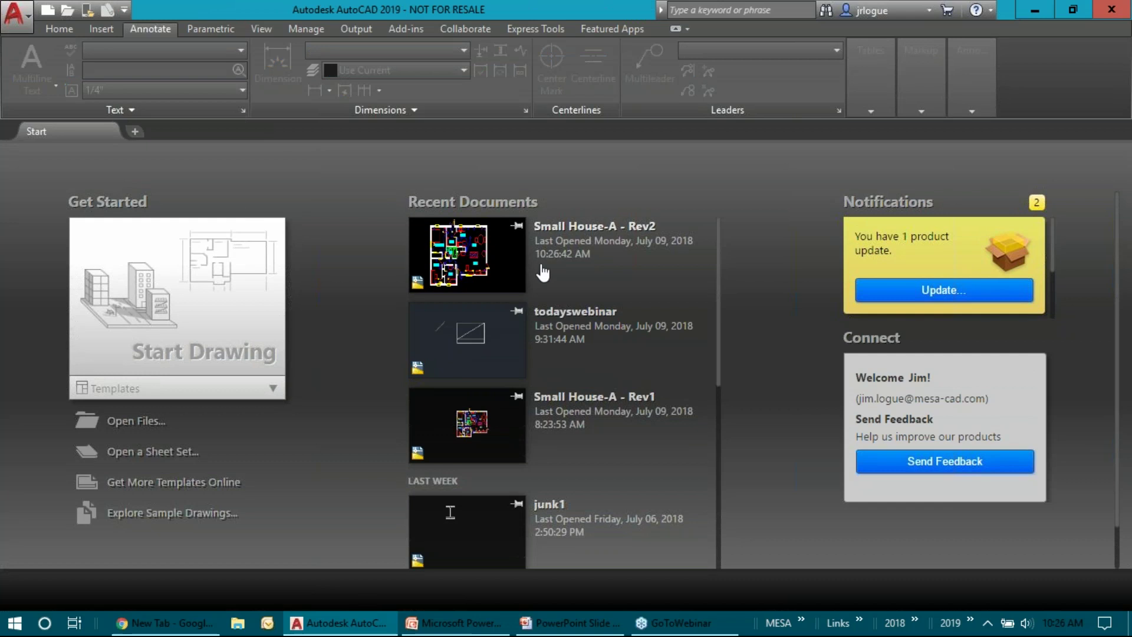
left_click(506, 434)
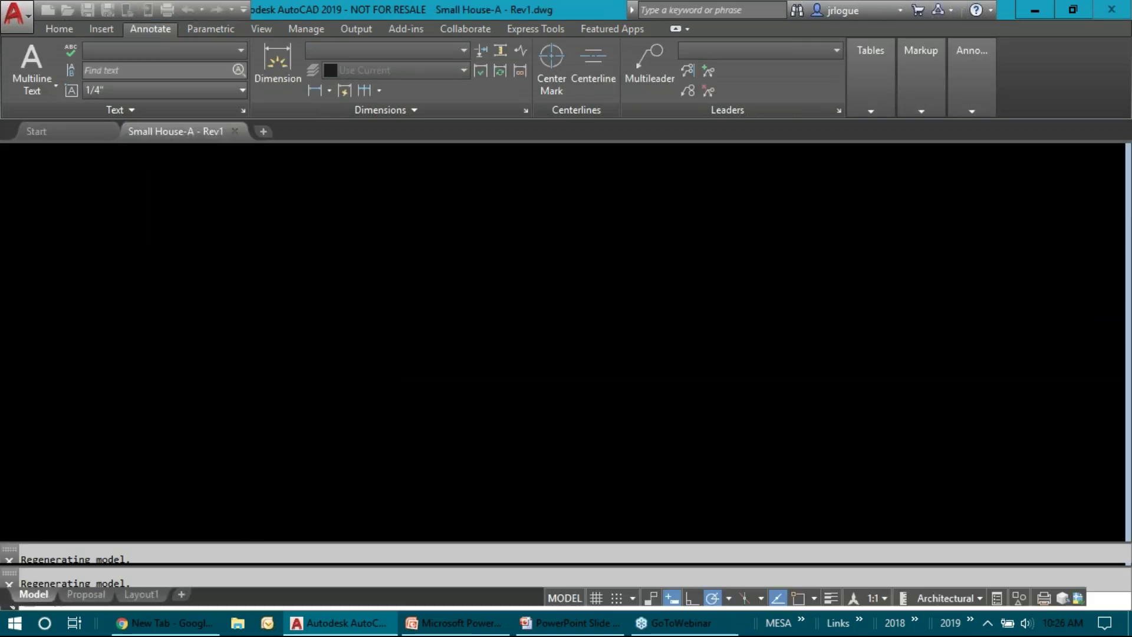
scroll(612, 288, "up", 4)
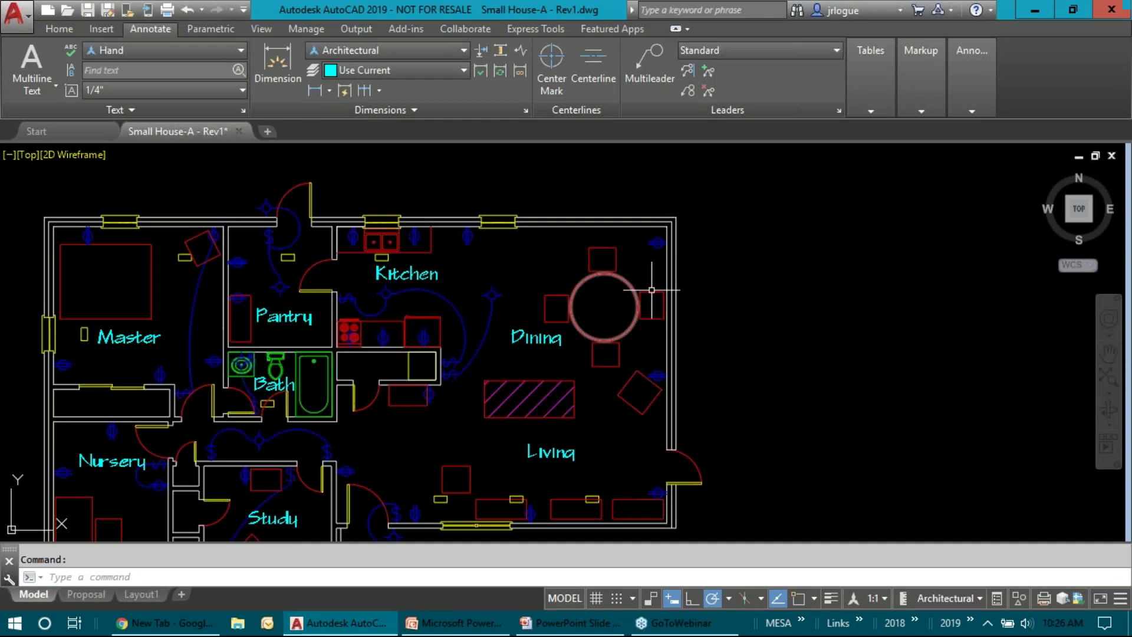
scroll(746, 289, "down", 2)
middle_click_drag(764, 302, 721, 279)
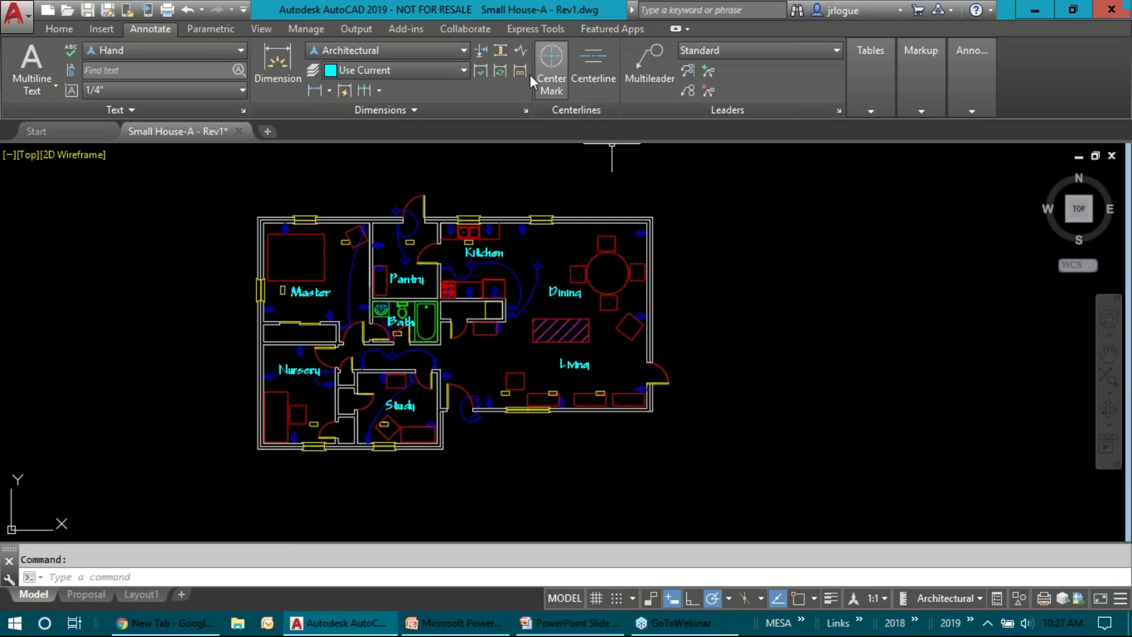
- Start a DWG Compare with Small House-A - Rev2.dwg as the second drawing
left_click(472, 29)
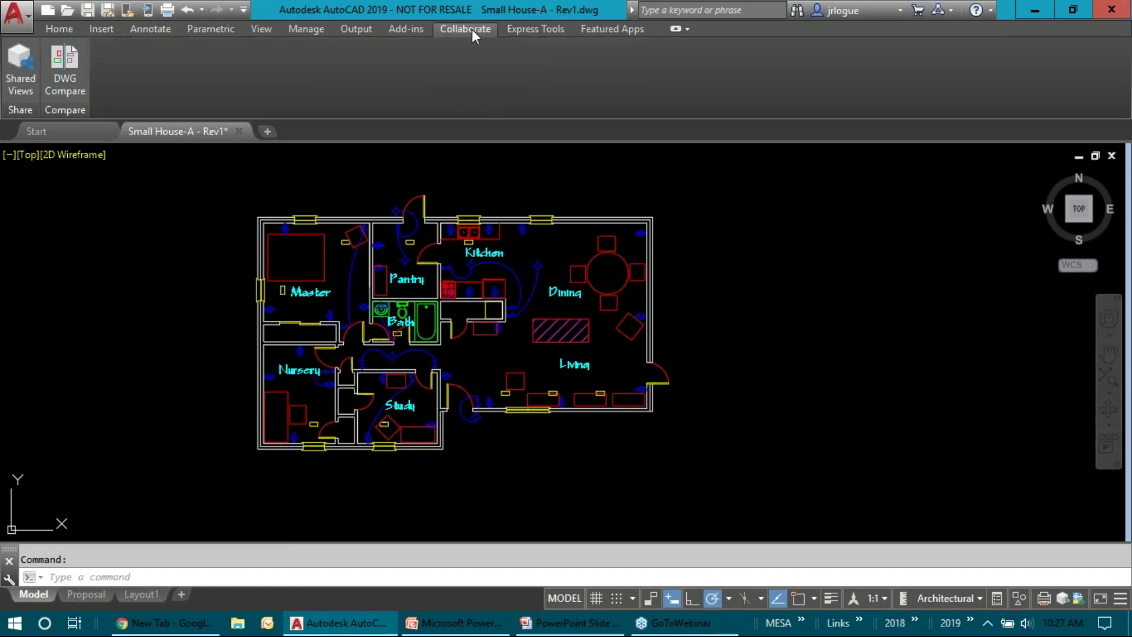
left_click(70, 63)
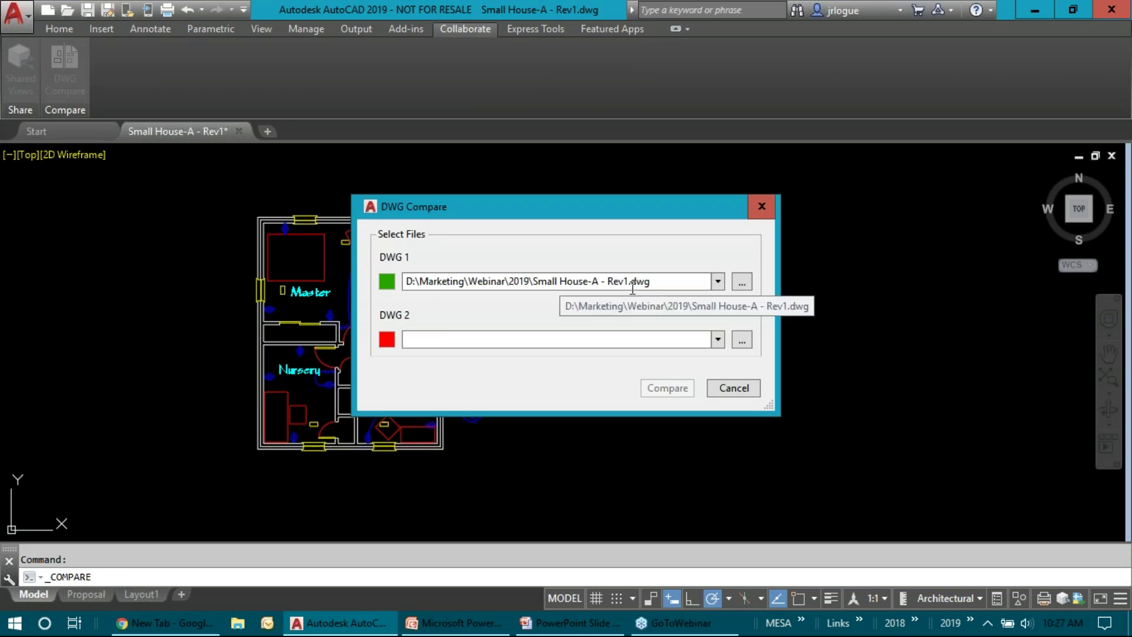
left_click(719, 342)
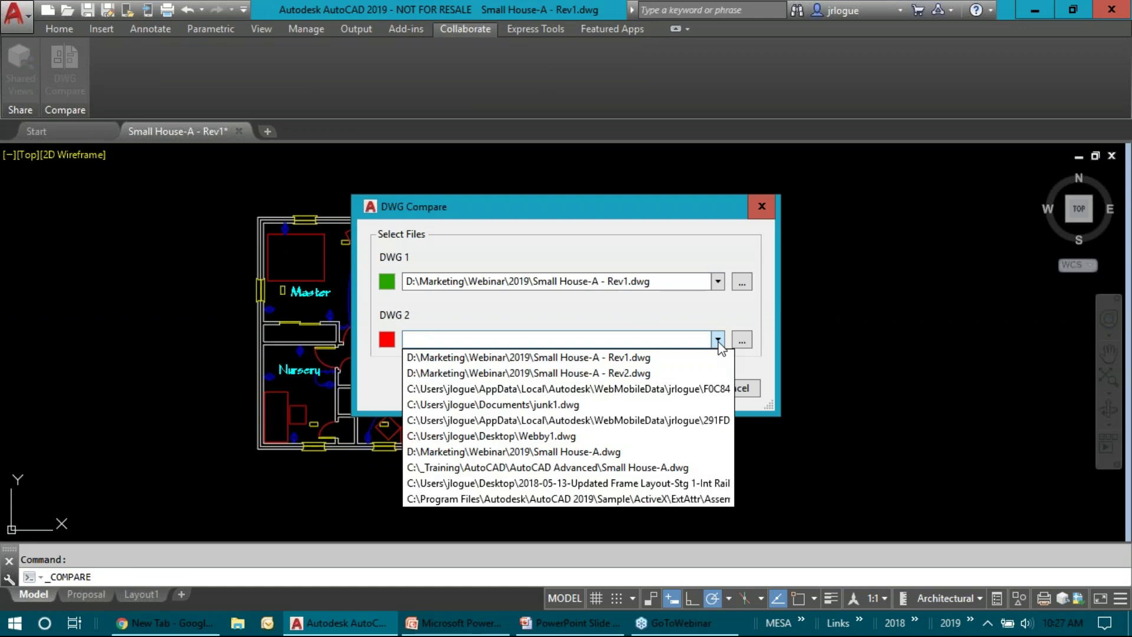
left_click(649, 373)
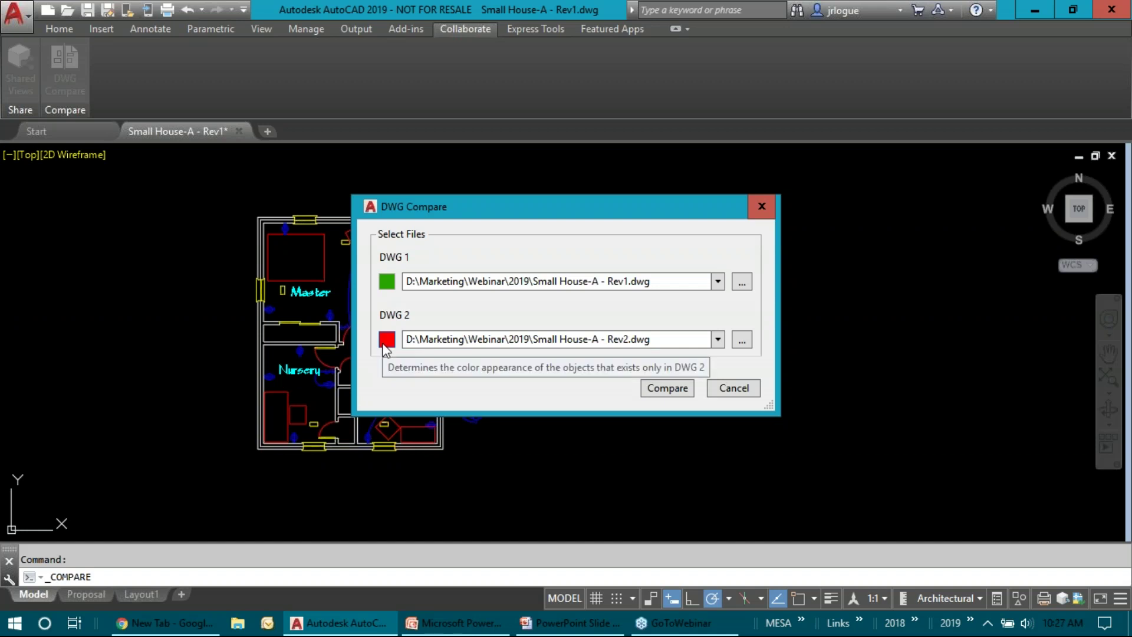
- Set the DWG 1 comparison color to blue and run the comparison of Rev1 against Rev2
left_click(388, 280)
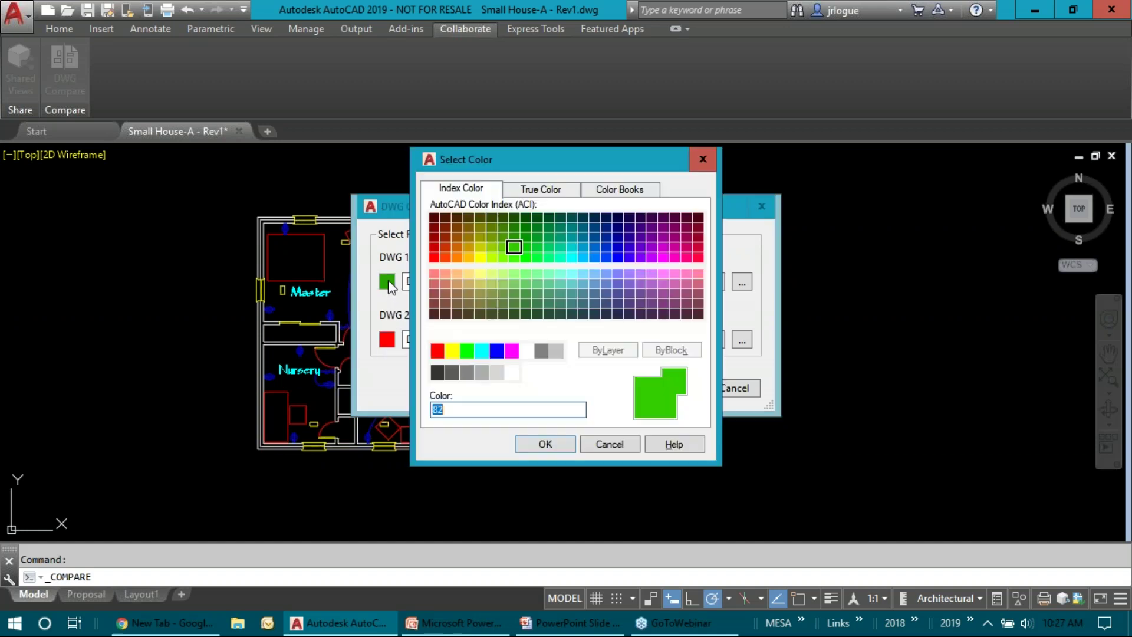
left_click(606, 258)
left_click(548, 443)
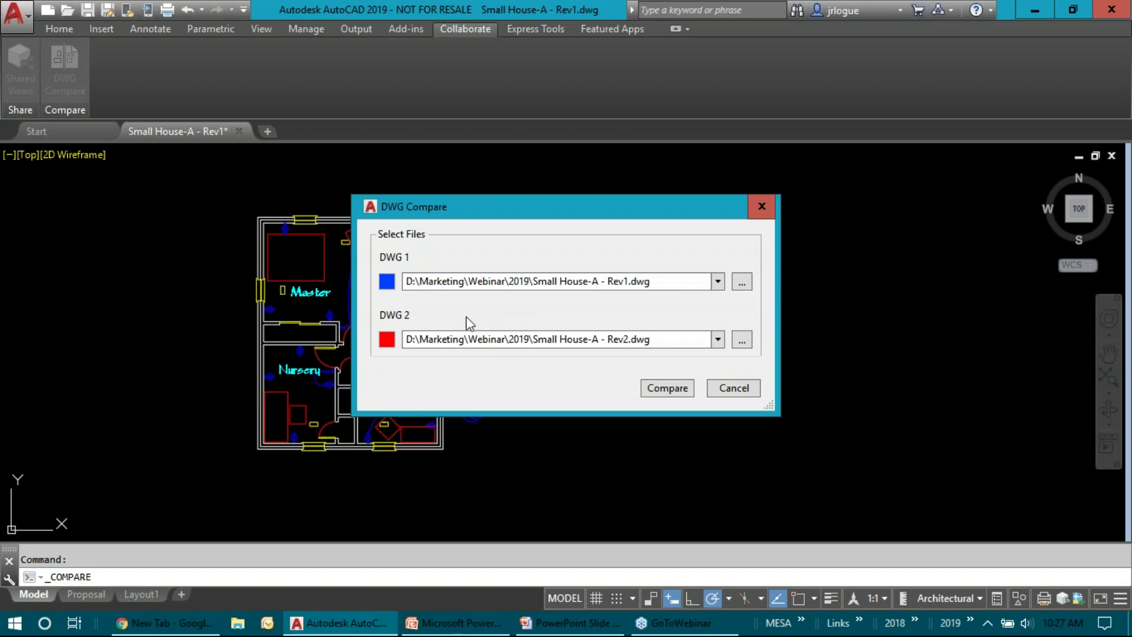
left_click(667, 388)
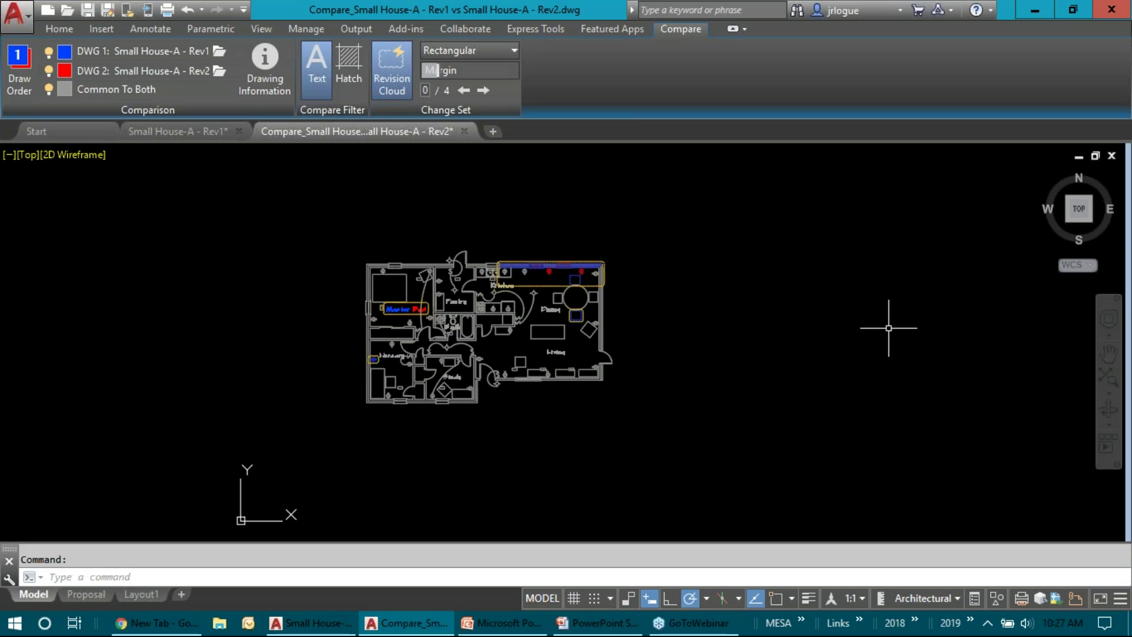
- Exclude text objects from the comparison result, then include them again
left_click(267, 134)
scroll(466, 348, "up", 4)
middle_click_drag(538, 358, 477, 403)
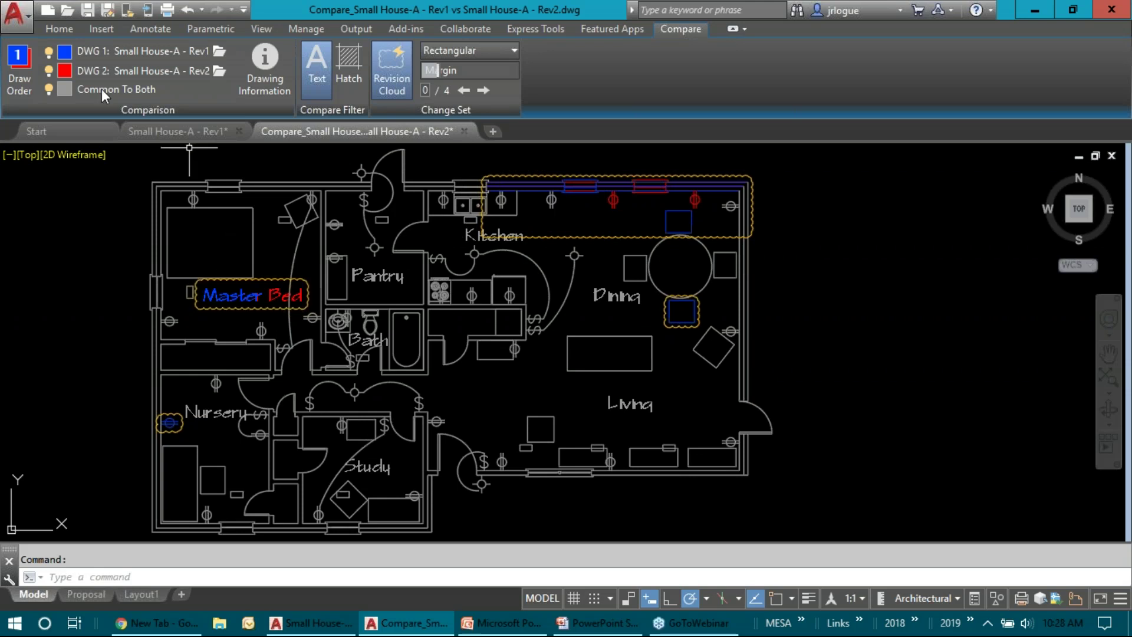
left_click(321, 74)
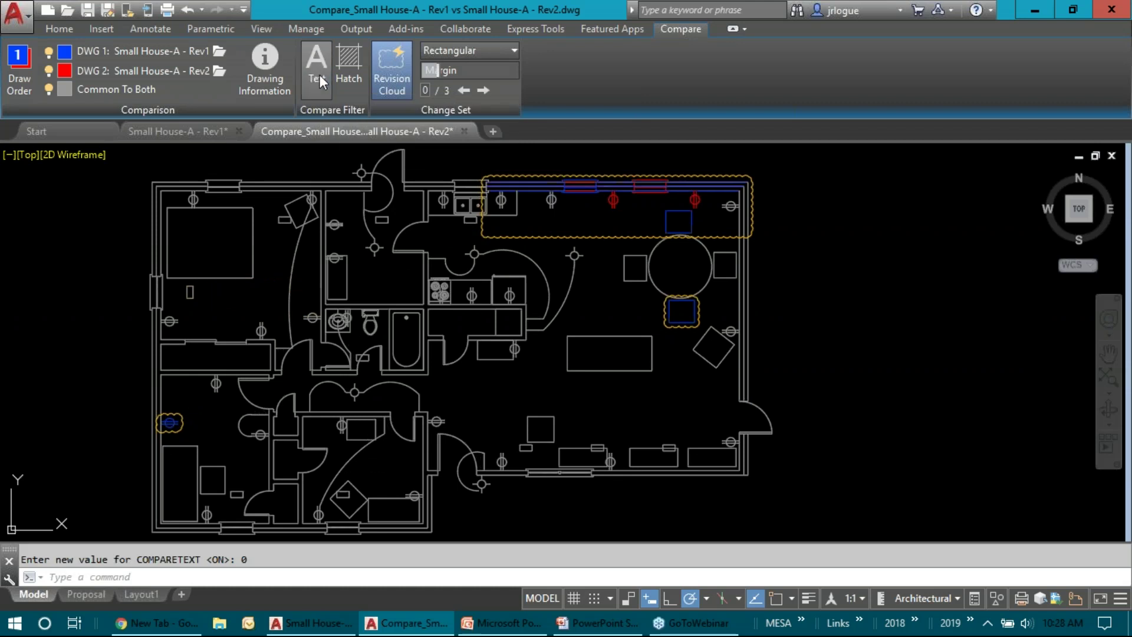
left_click(320, 74)
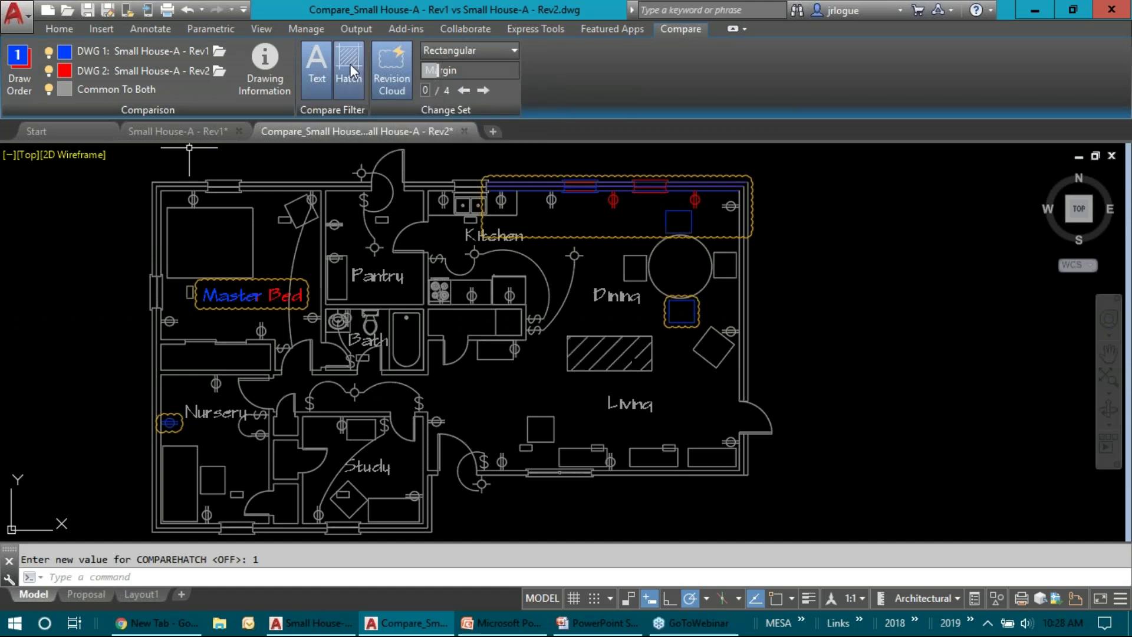
- Include hatches in the comparison result, then exclude them again
left_click(349, 64)
left_click(349, 64)
left_click(360, 70)
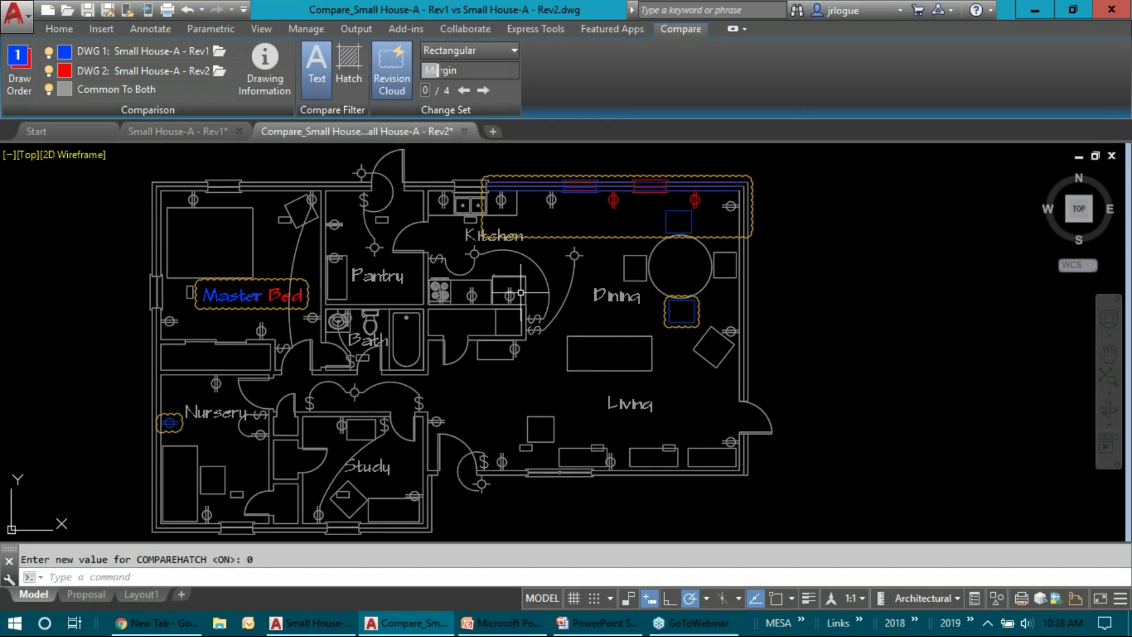
- Switch the hatch comparison filter on and off again, then hide and redisplay the revision clouds
left_click(349, 65)
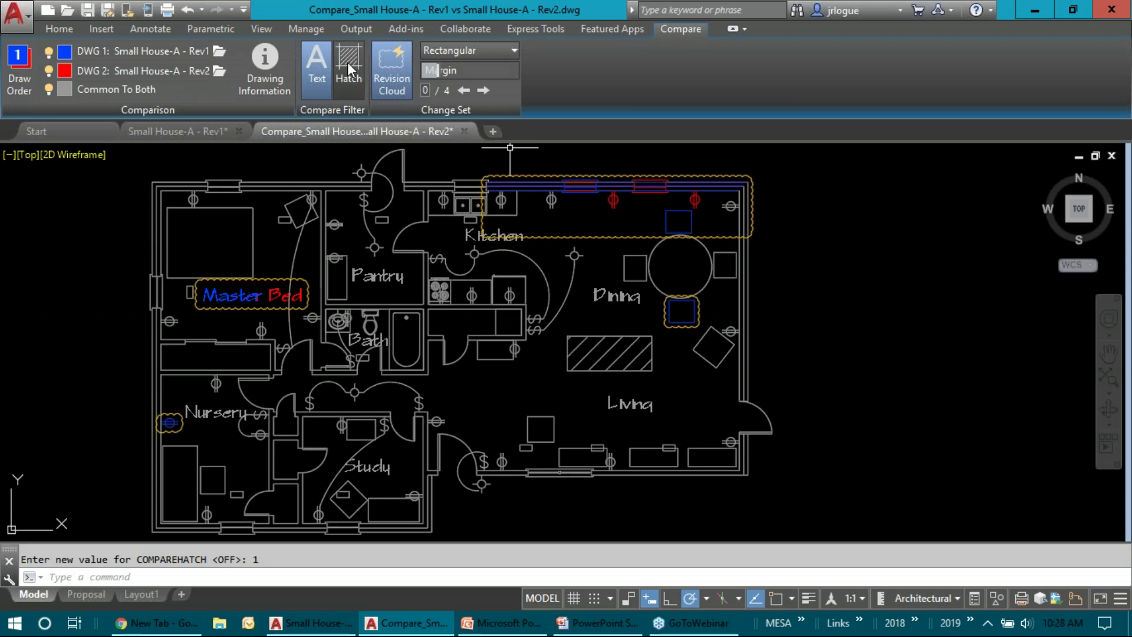
left_click(348, 67)
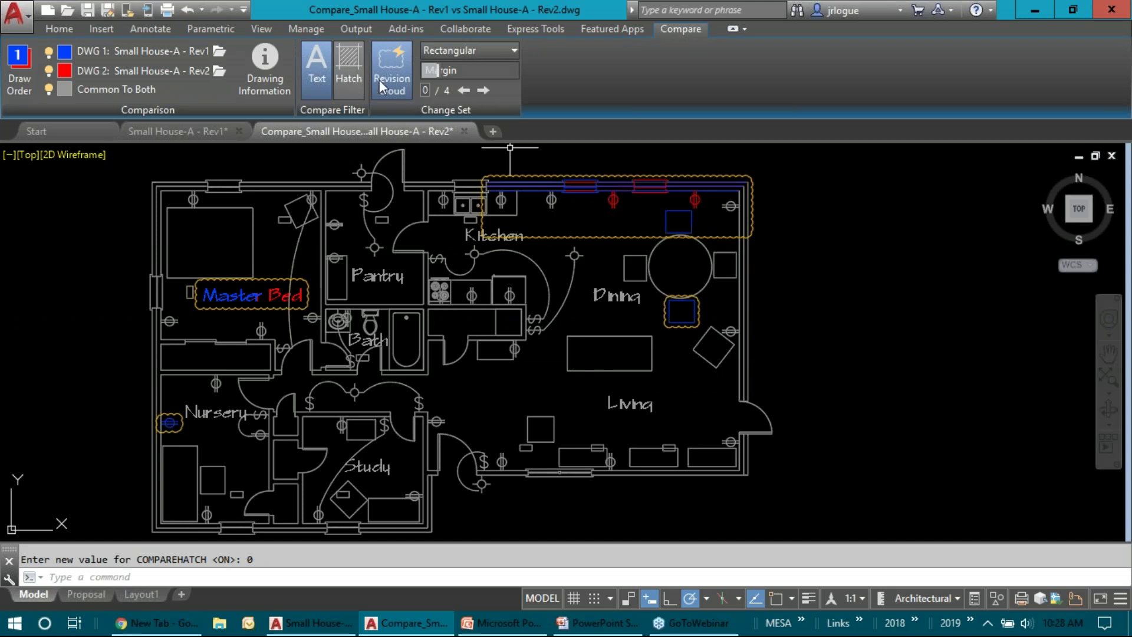
left_click(394, 69)
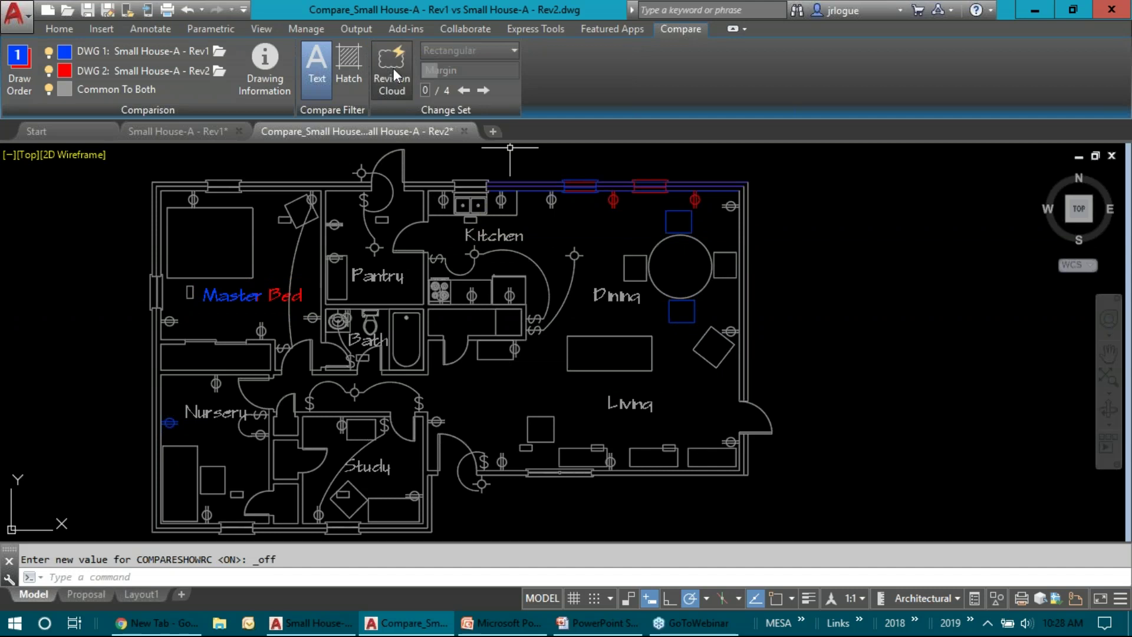
left_click(394, 69)
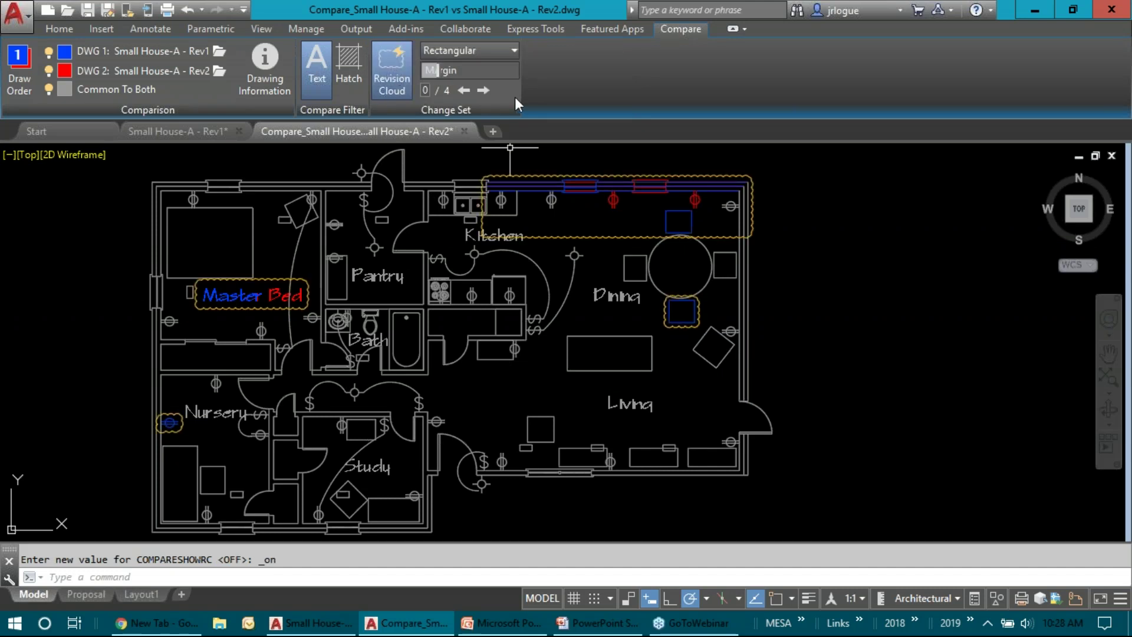
- Step through all the change sets of the comparison one by one, then view the whole plan again
left_click(484, 90)
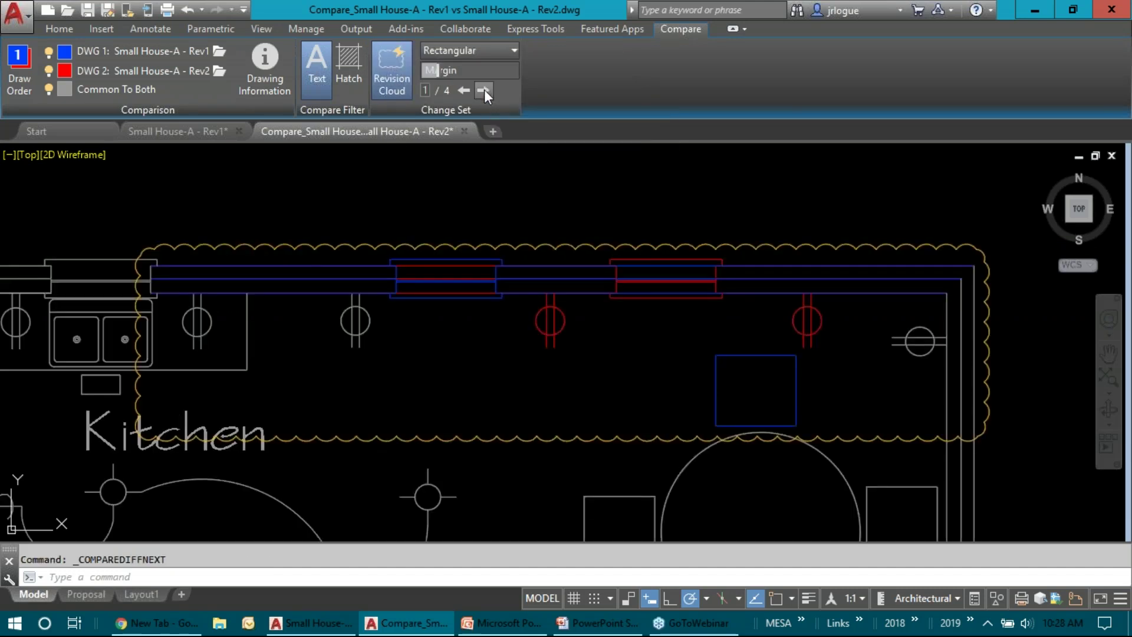
left_click(484, 91)
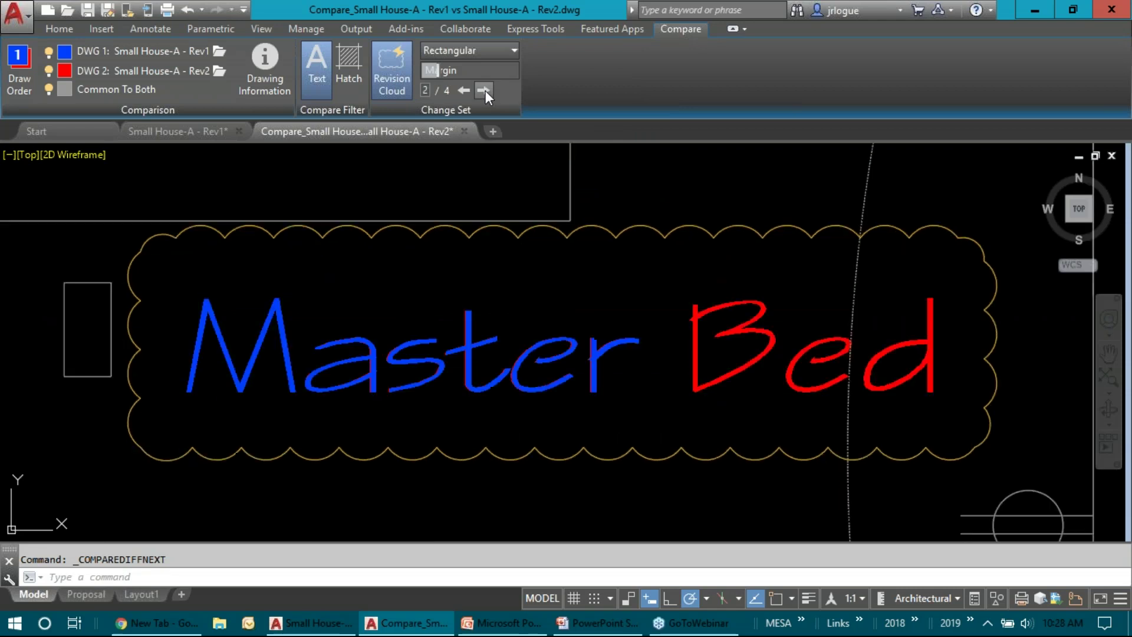
left_click(485, 90)
left_click(485, 90)
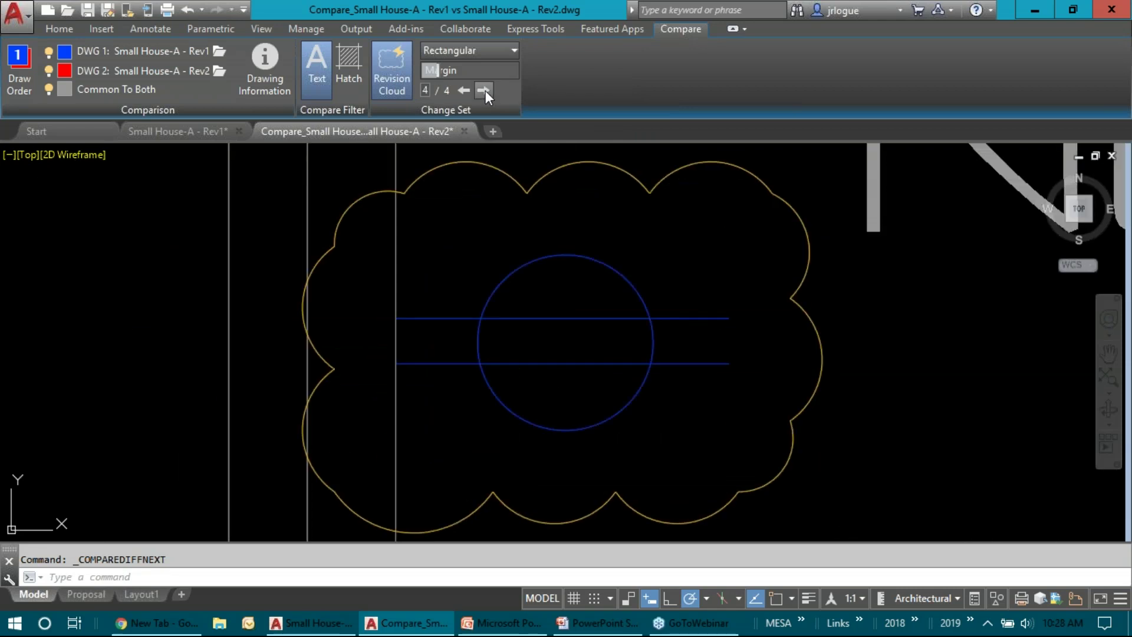
left_click(484, 90)
scroll(552, 142, "down", 8)
middle_click_drag(321, 183, 376, 174)
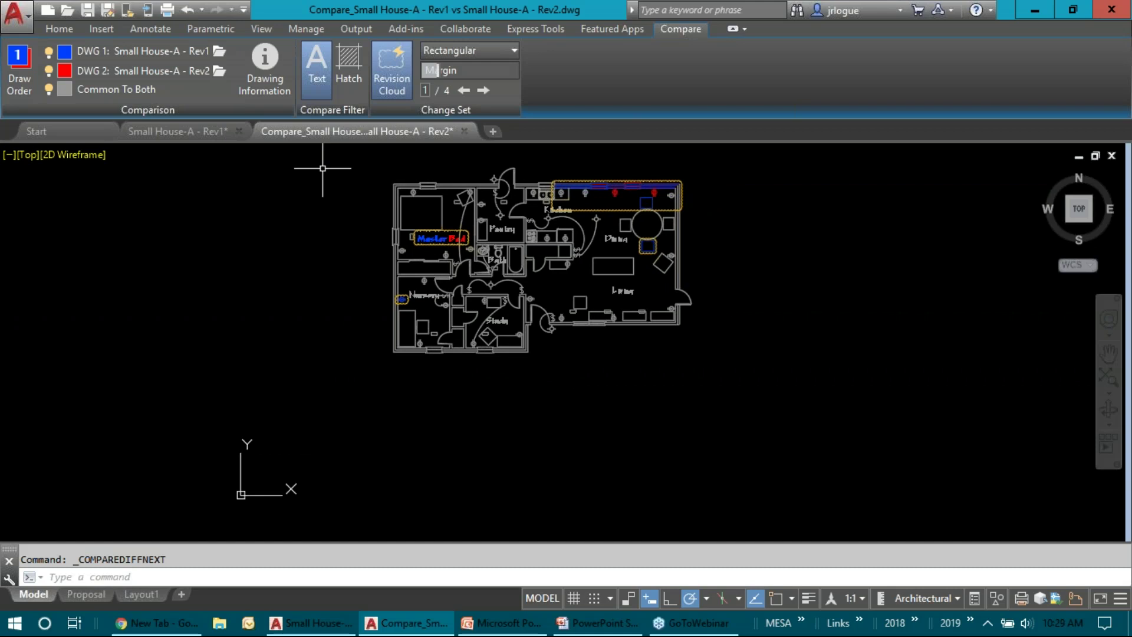
- Insert the table with information about the compared files below the living room of the plan
left_click(263, 89)
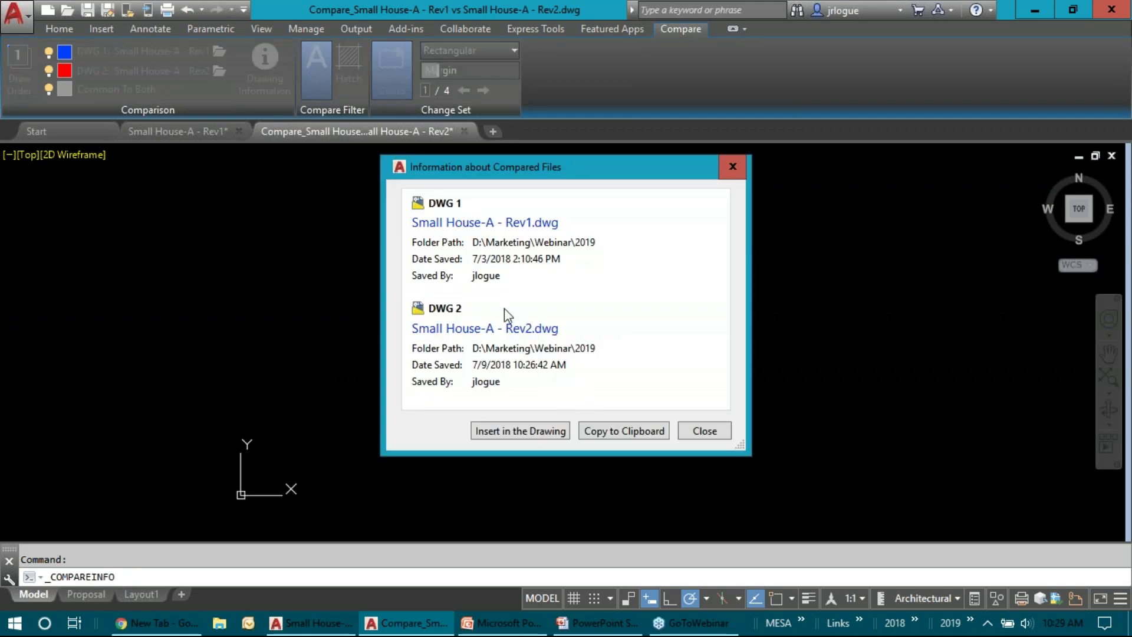
left_click(509, 433)
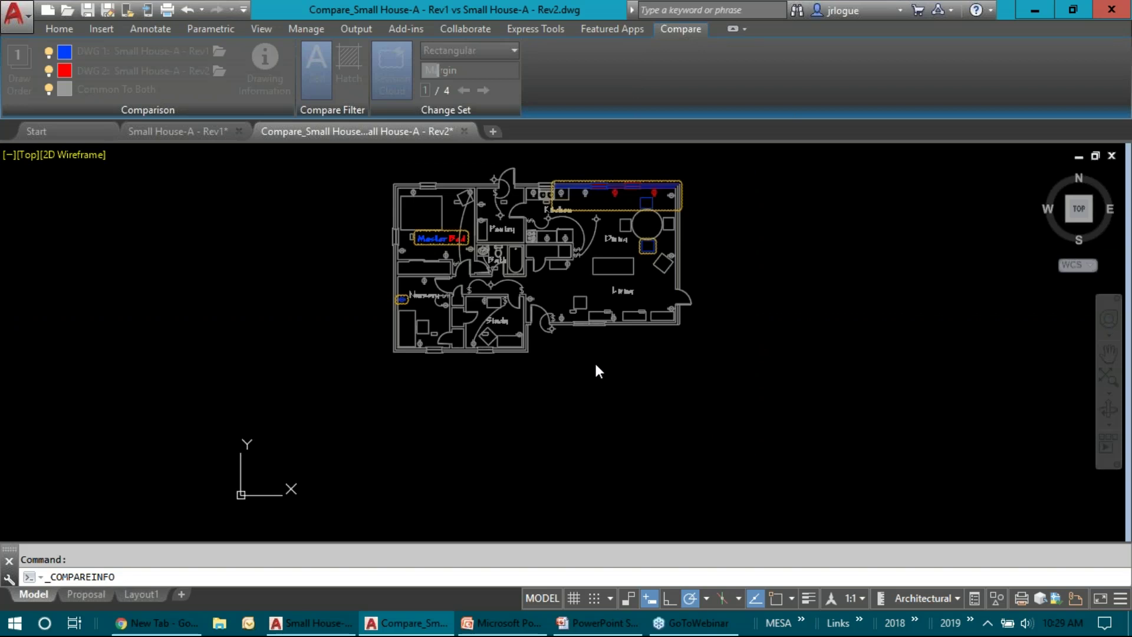
left_click(552, 343)
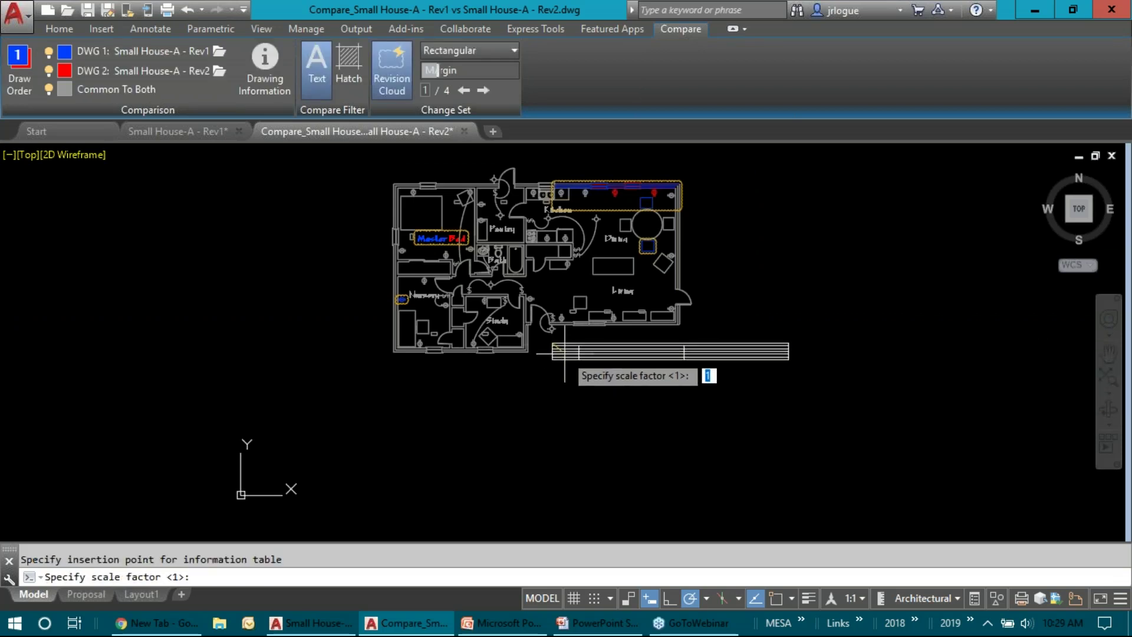
left_click(619, 409)
scroll(678, 330, "up", 5)
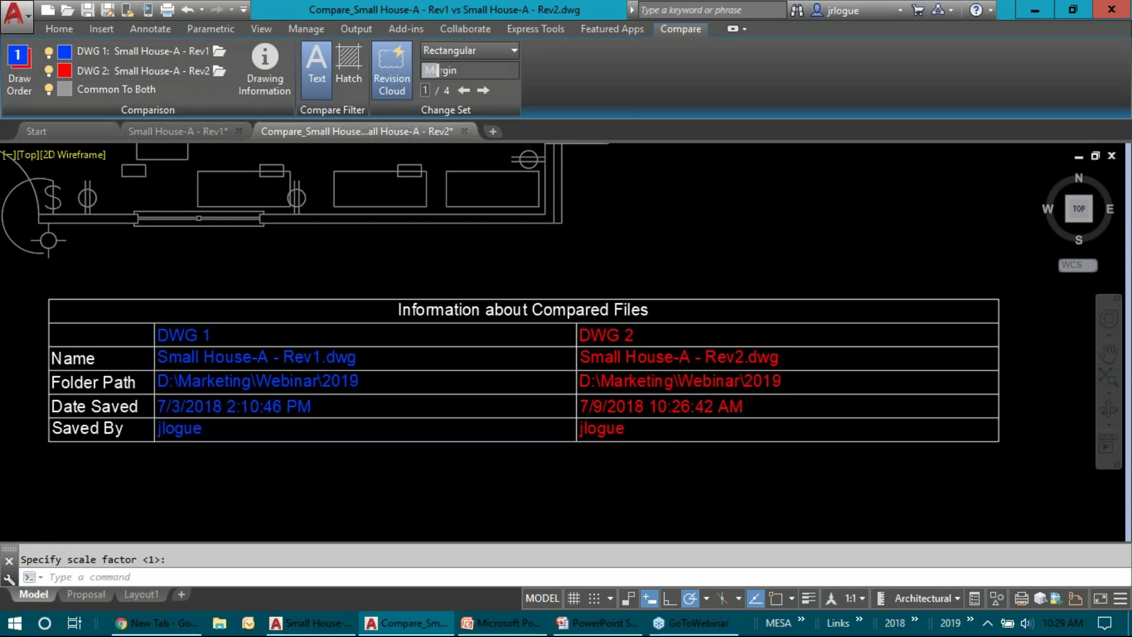
- Save the Rev1 versus Rev2 comparison drawing
scroll(652, 471, "down", 5)
mouse_move(735, 392)
middle_mouse_down()
mouse_move(729, 321)
mouse_move(712, 303)
middle_mouse_up()
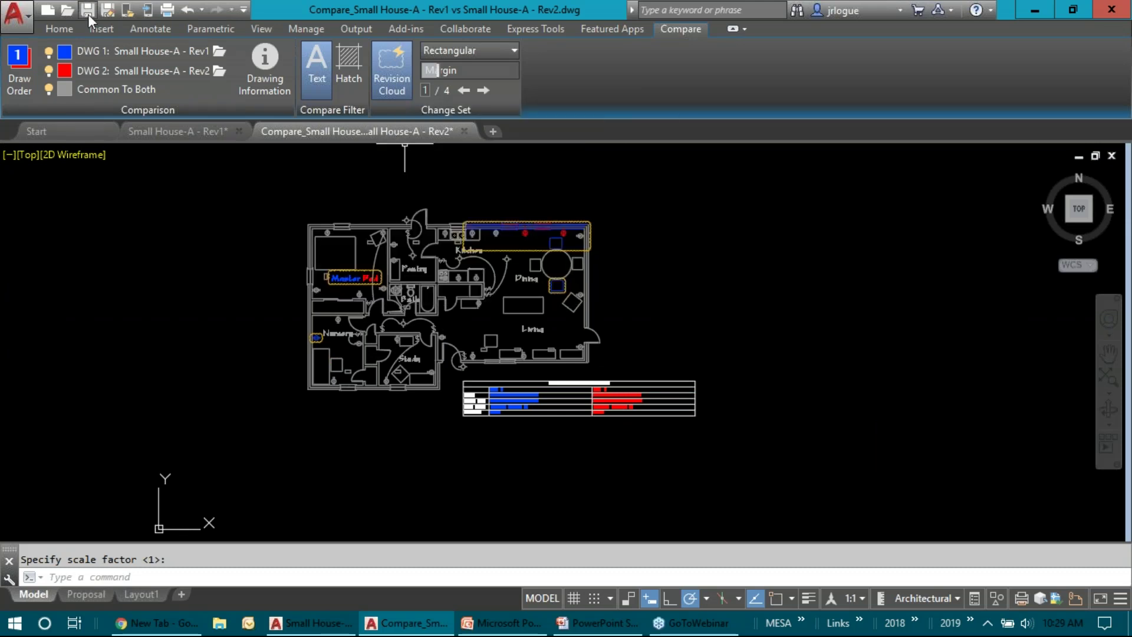
left_click(88, 9)
left_click(1019, 561)
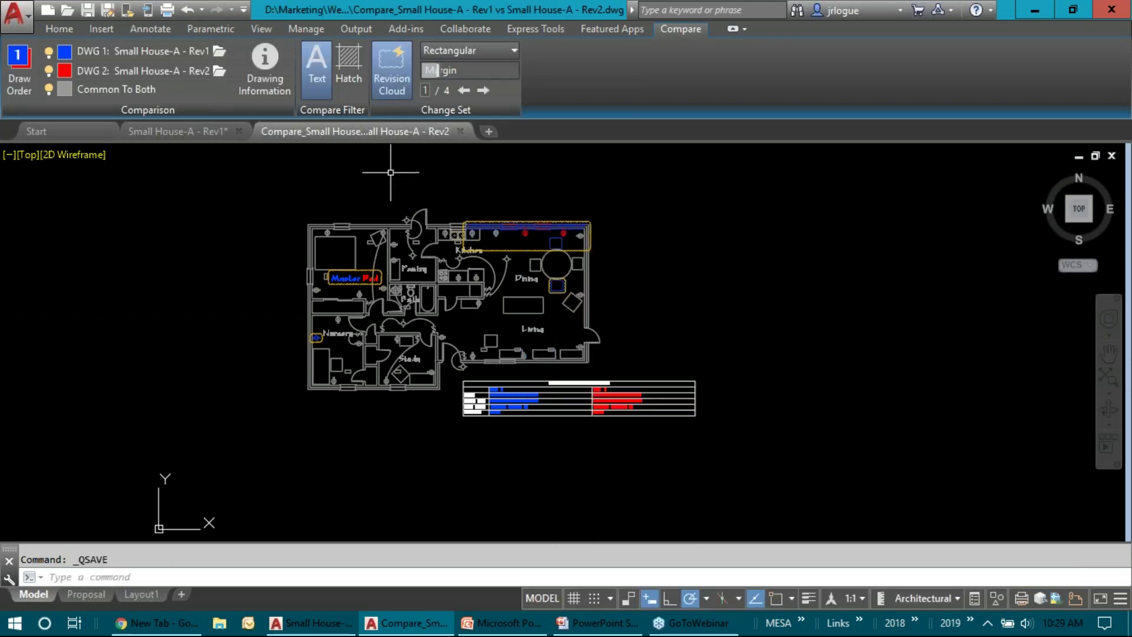
- Change the DWG 1 comparison color to yellow
left_click(62, 53)
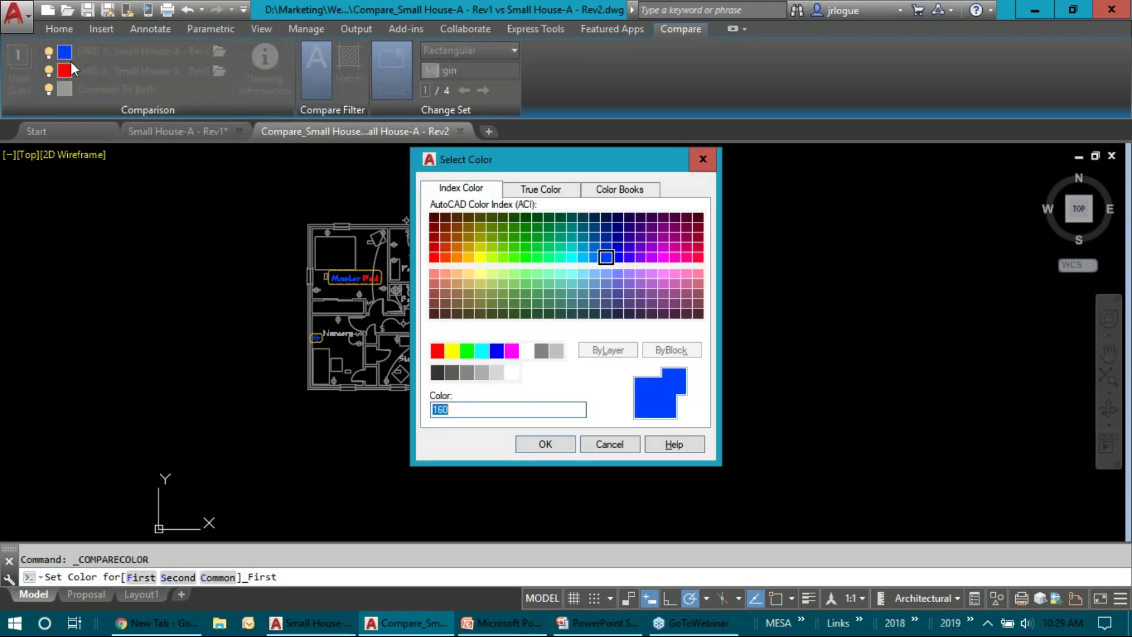
left_click(451, 350)
left_click(564, 445)
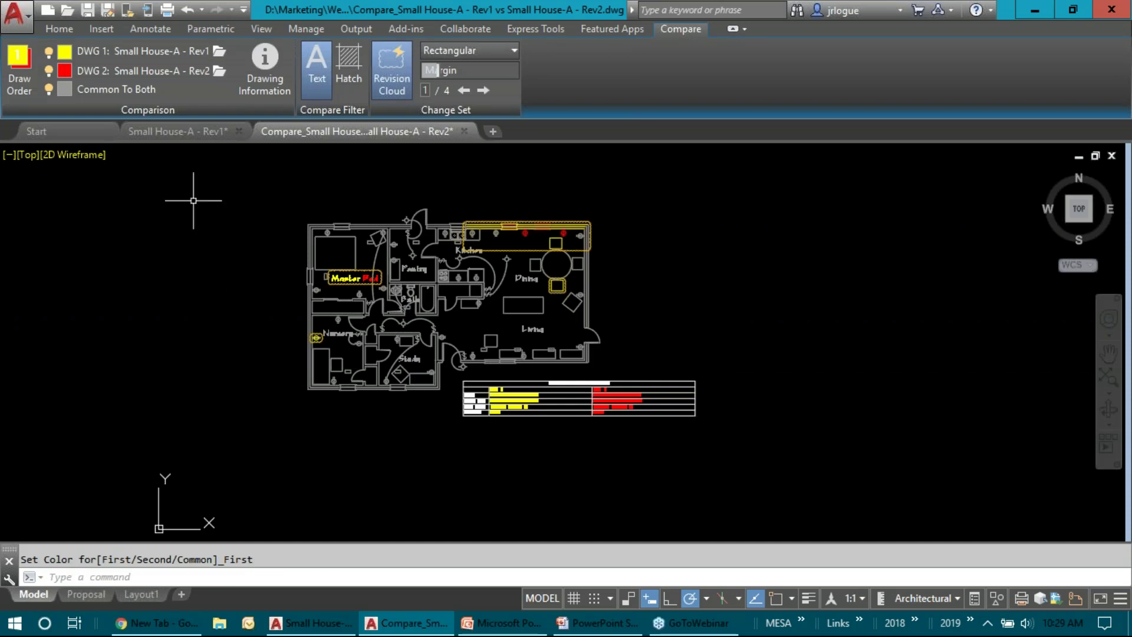
- Close the comparison drawing and return to model space of Small House-A - Rev1
mouse_move(171, 132)
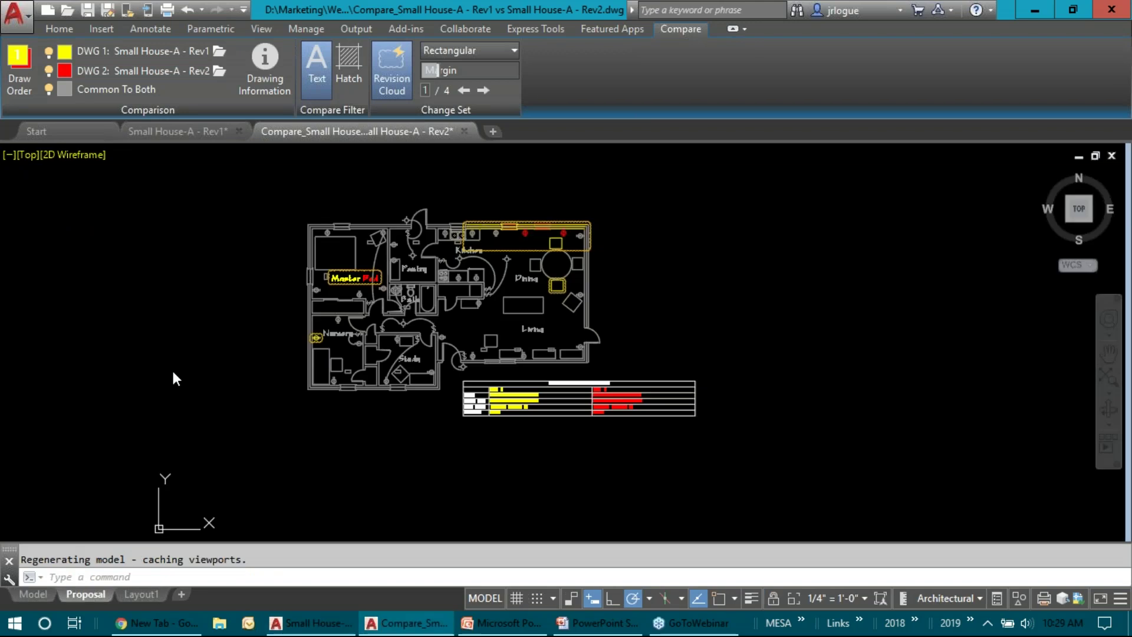
left_click(464, 131)
left_click(622, 348)
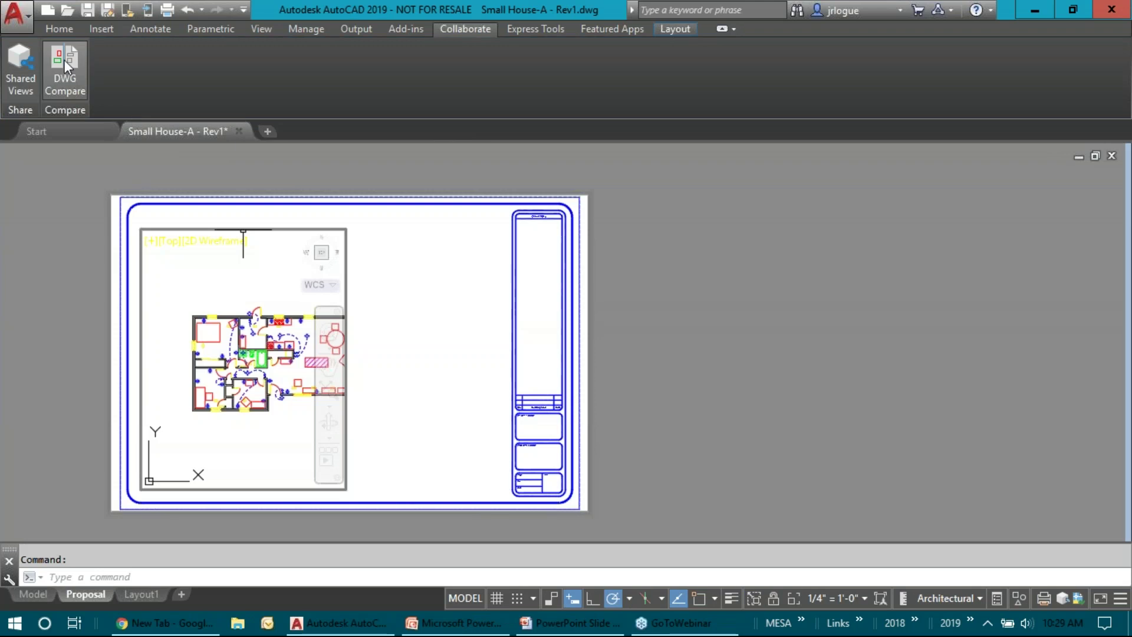
left_click(33, 594)
middle_click_drag(185, 308, 193, 291)
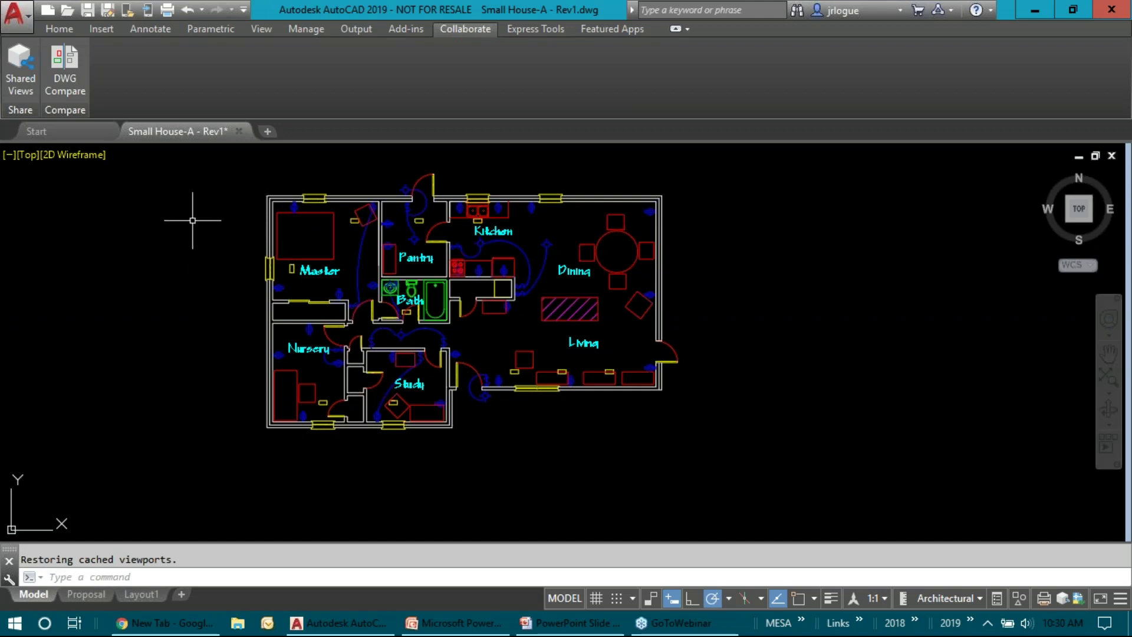
- Display the Shared Views list and move it aside over the kitchen end of the plan
scroll(262, 165, "up", 2)
middle_click_drag(408, 181, 317, 185)
scroll(324, 182, "up", 2)
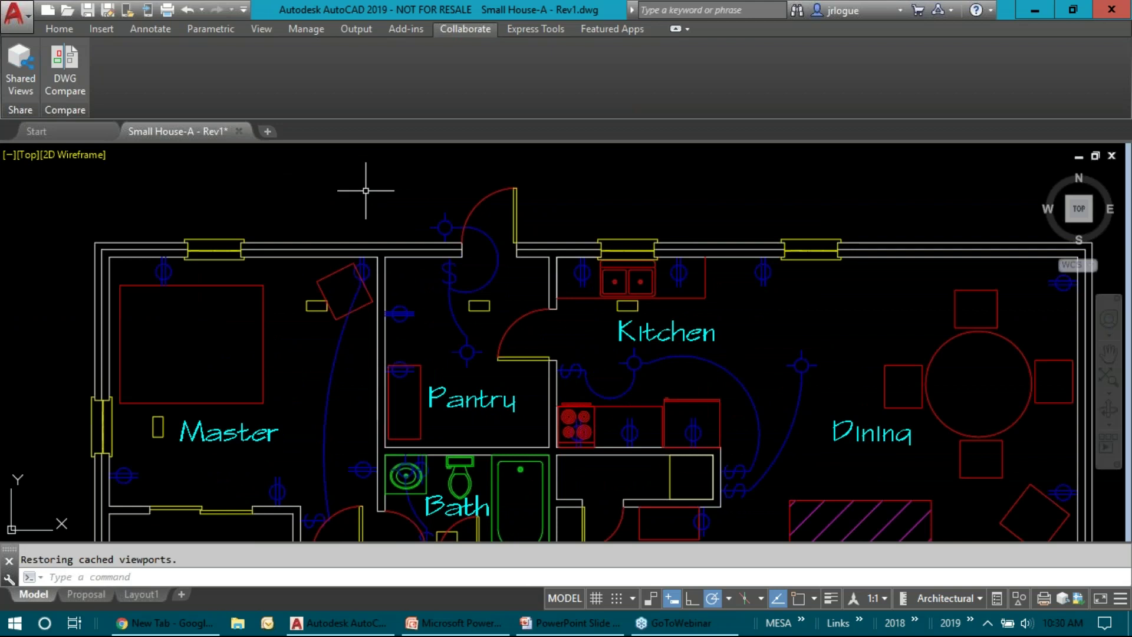
scroll(366, 190, "up", 2)
middle_click_drag(388, 196, 385, 146)
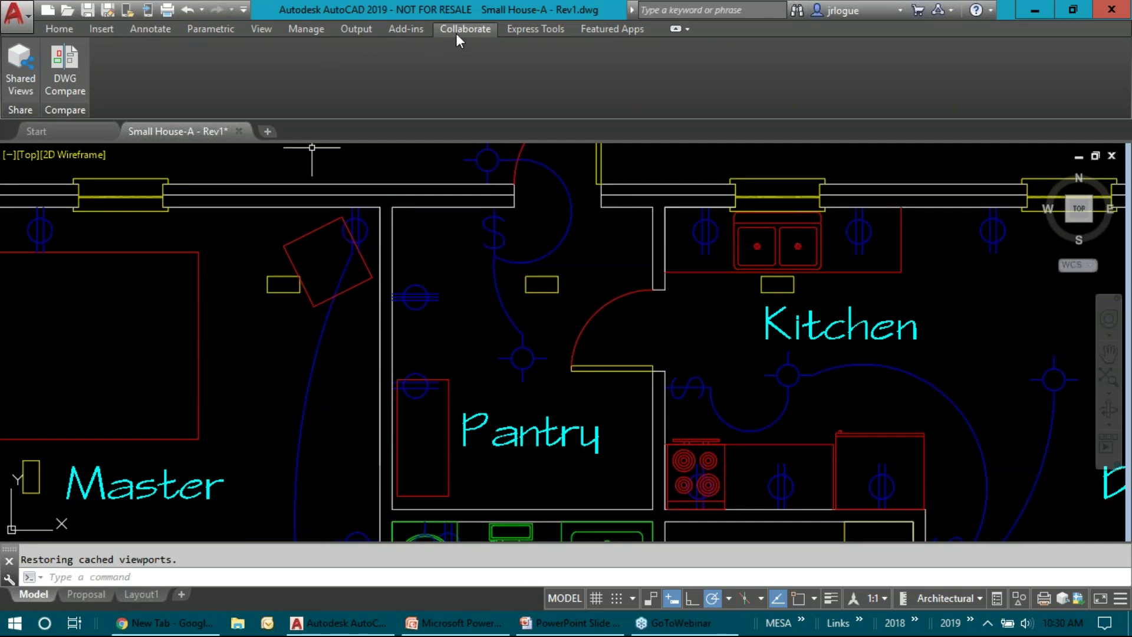
left_click(22, 84)
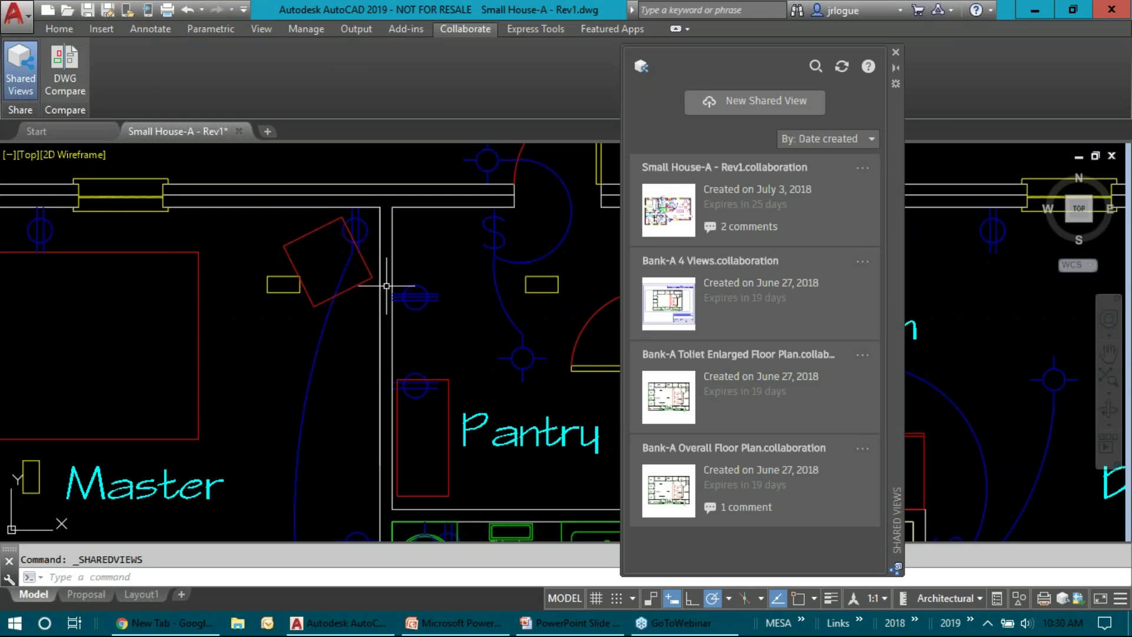
left_click_drag(899, 246, 1064, 245)
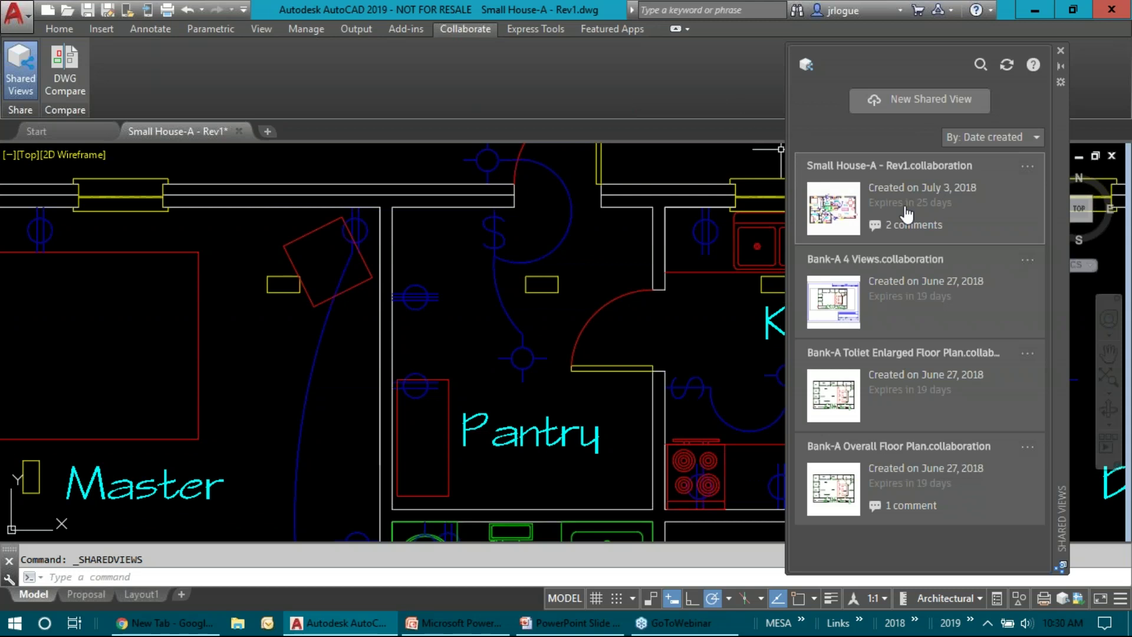
- Publish a new shared view of the current view only, named "7-9 Small House-A - Rev1"
left_click(899, 106)
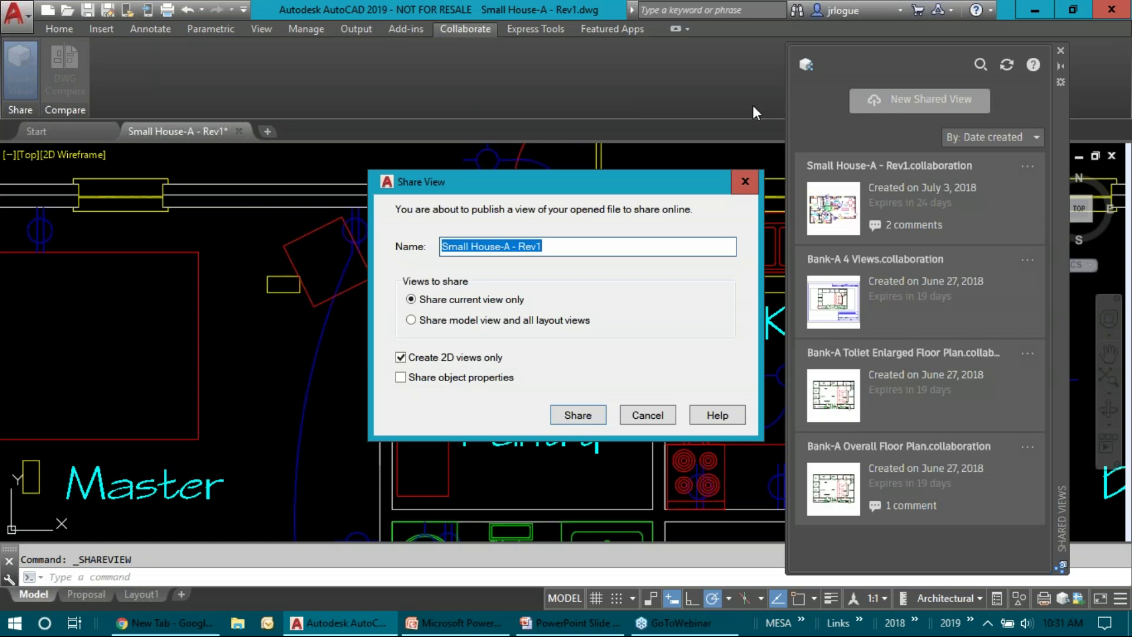
left_click(443, 246)
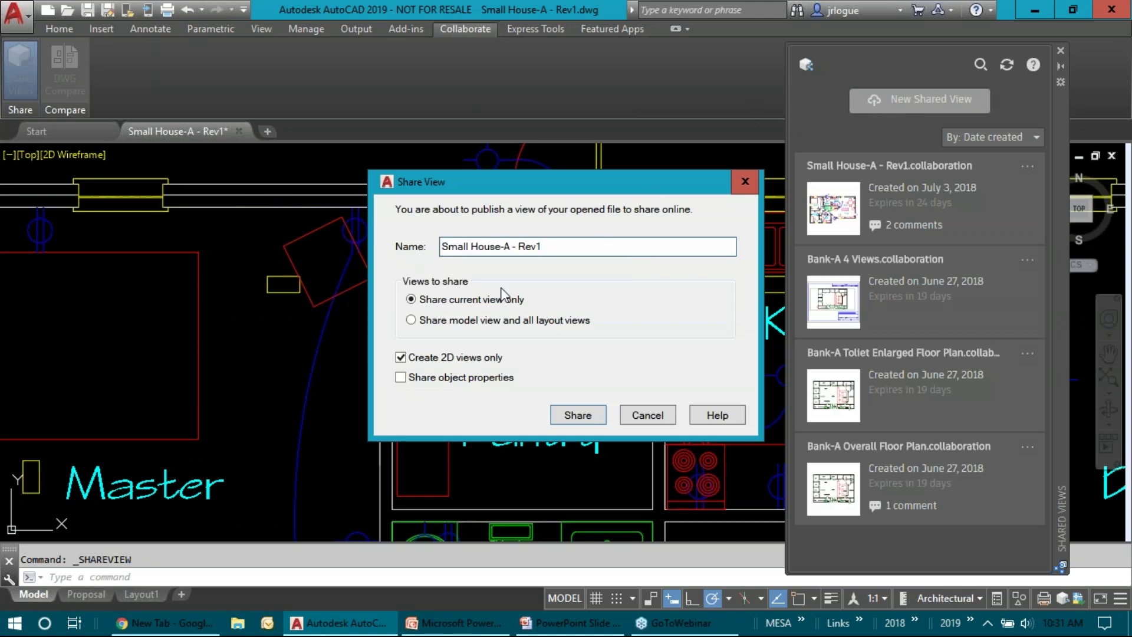
type("7-")
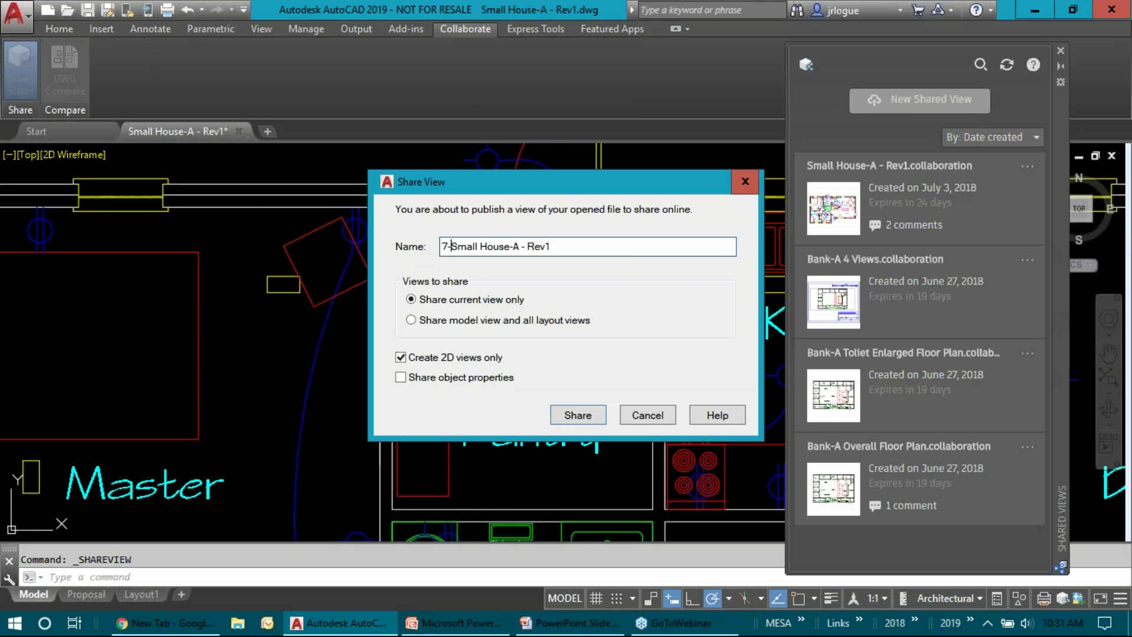
type("9")
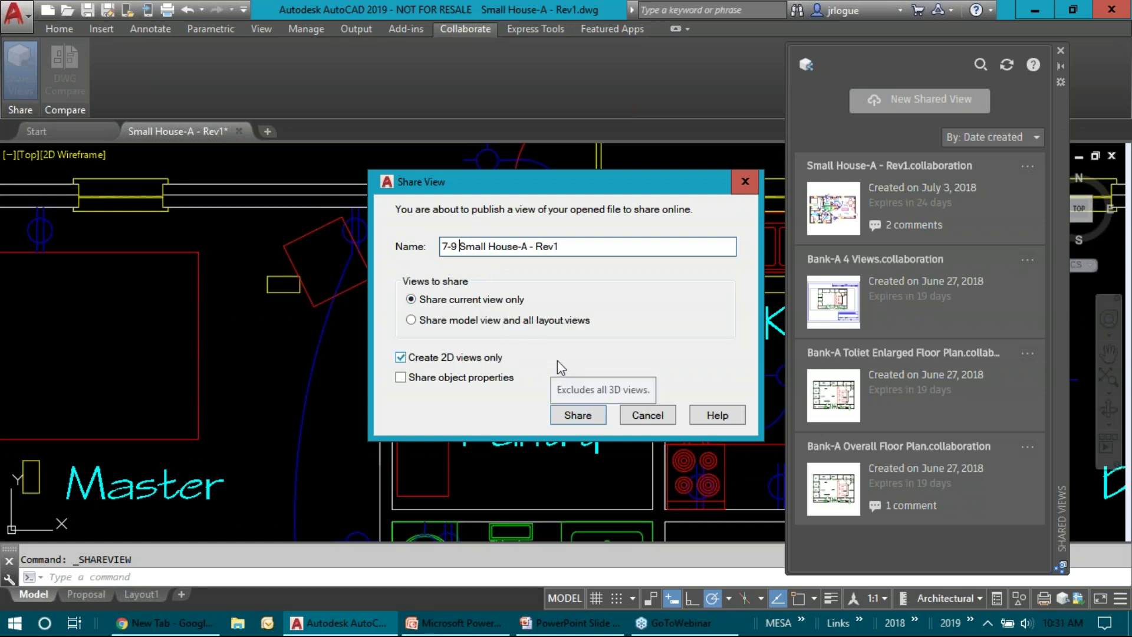
left_click(577, 415)
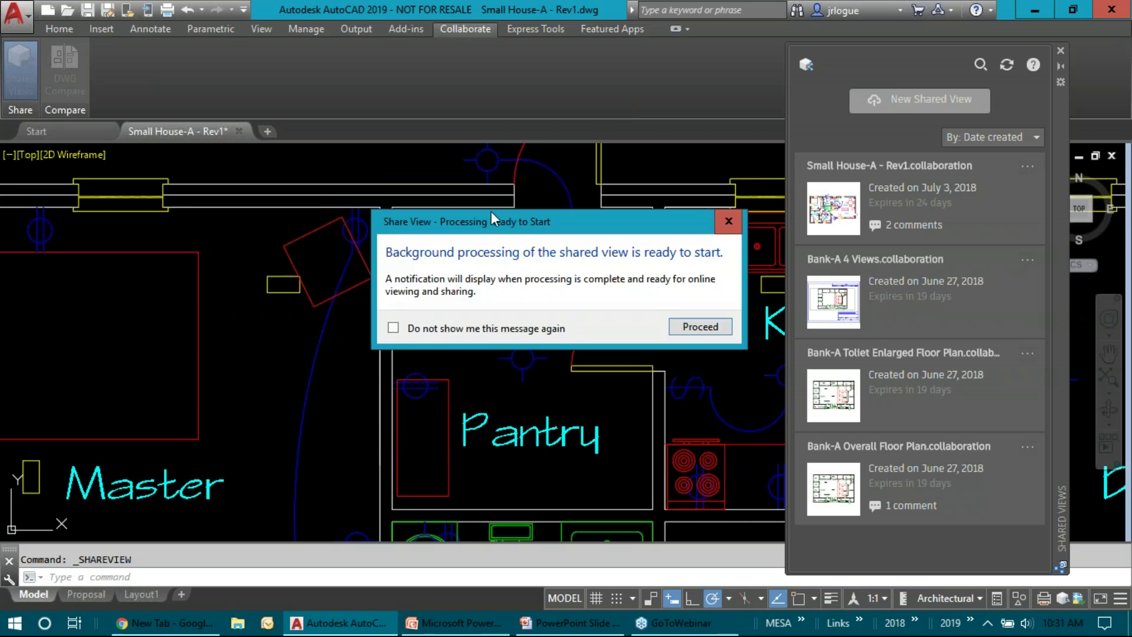
left_click(702, 328)
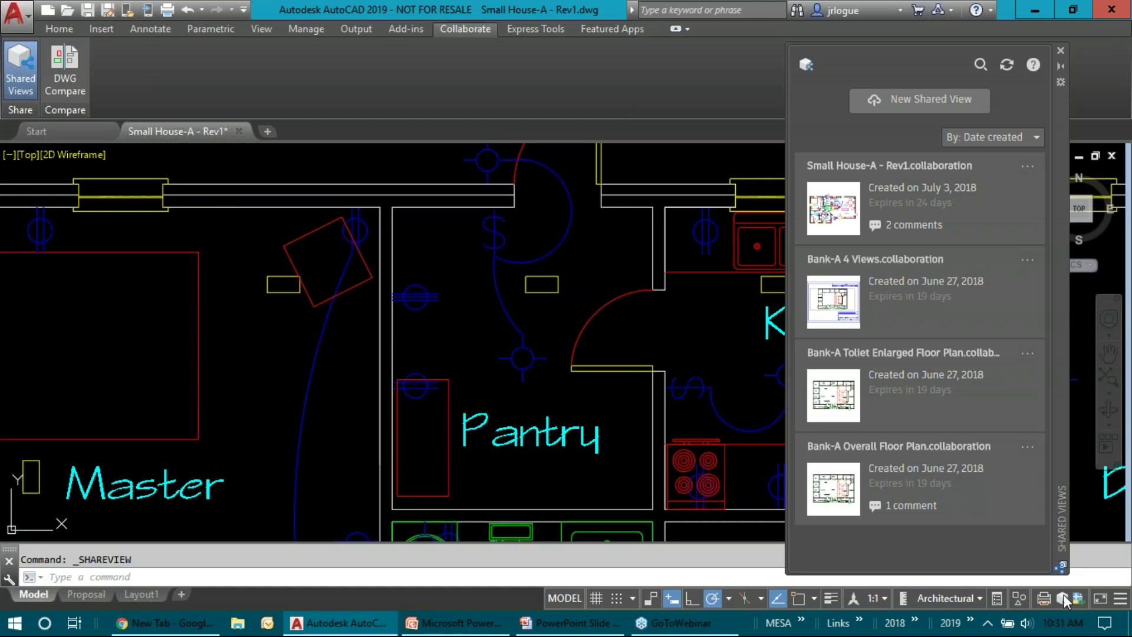
- Refresh the shared views list and open the uploaded 7-9 Small House-A - Rev1 view in the browser
mouse_move(1064, 601)
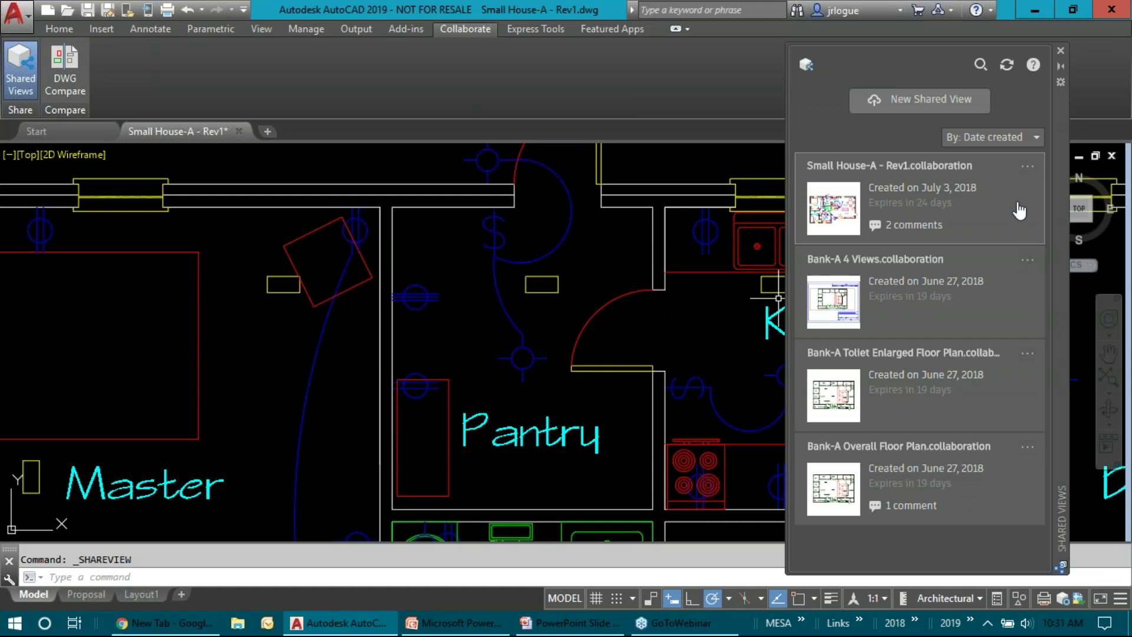
left_click_drag(1063, 157, 799, 155)
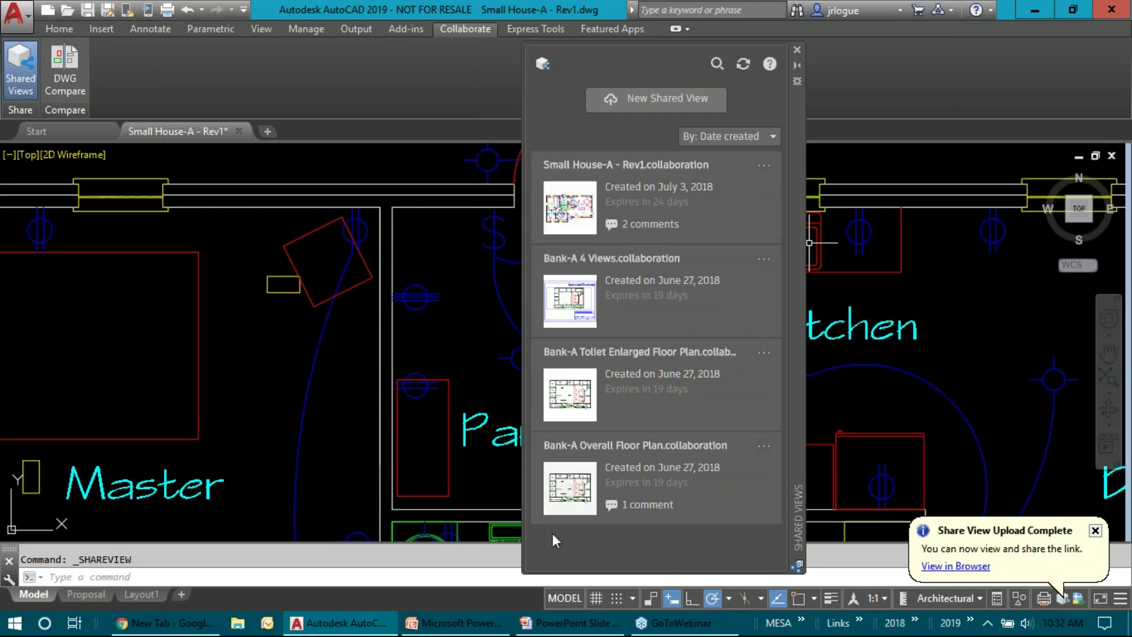
left_click(745, 64)
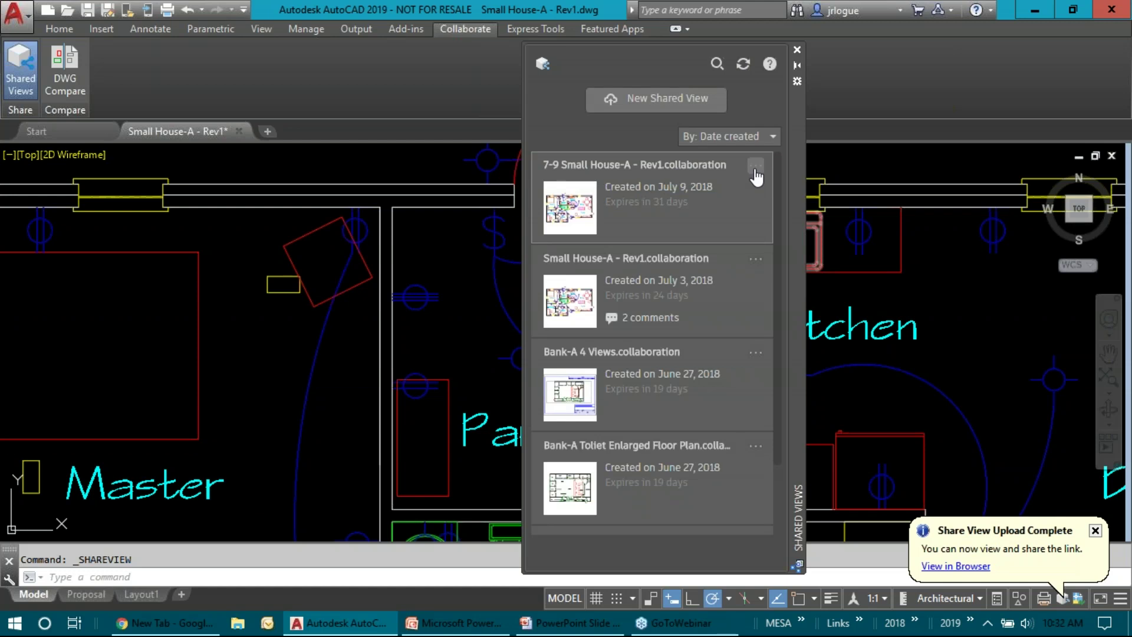
left_click(960, 568)
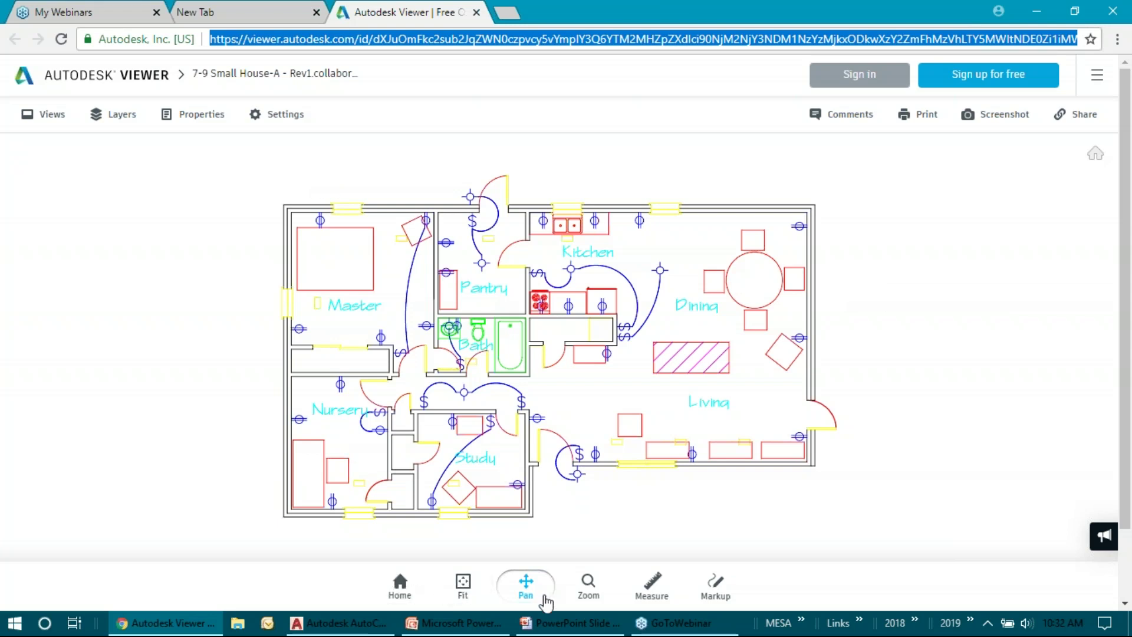
- Measure the length of the short wall end between the kitchen counters and the dining area
scroll(569, 328, "up", 5)
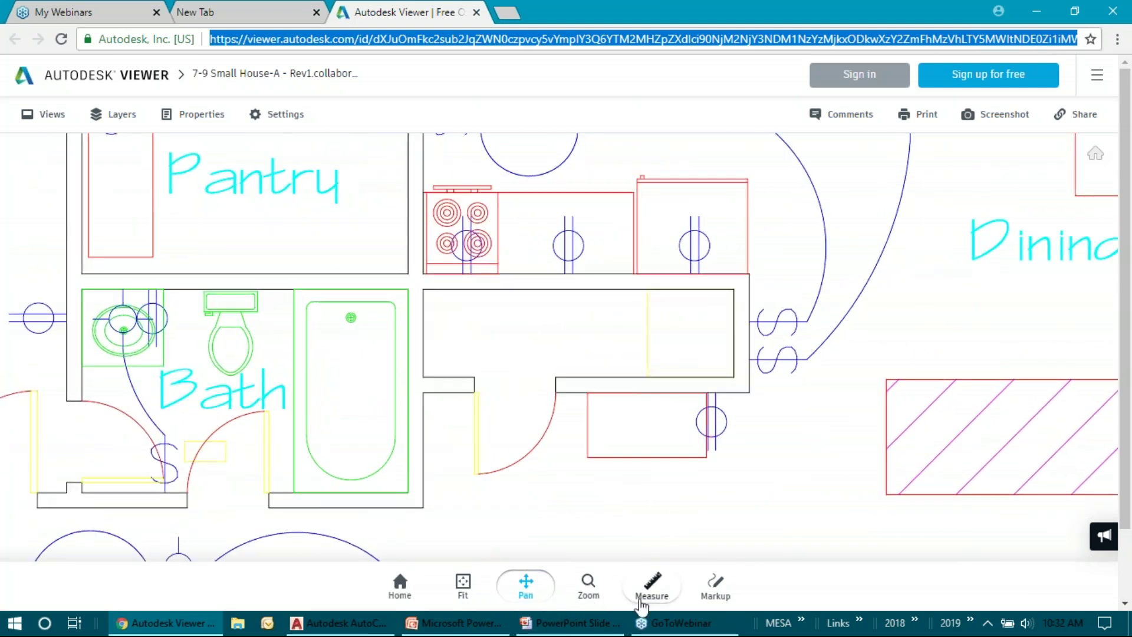
left_click(641, 603)
left_click(749, 274)
left_click(750, 393)
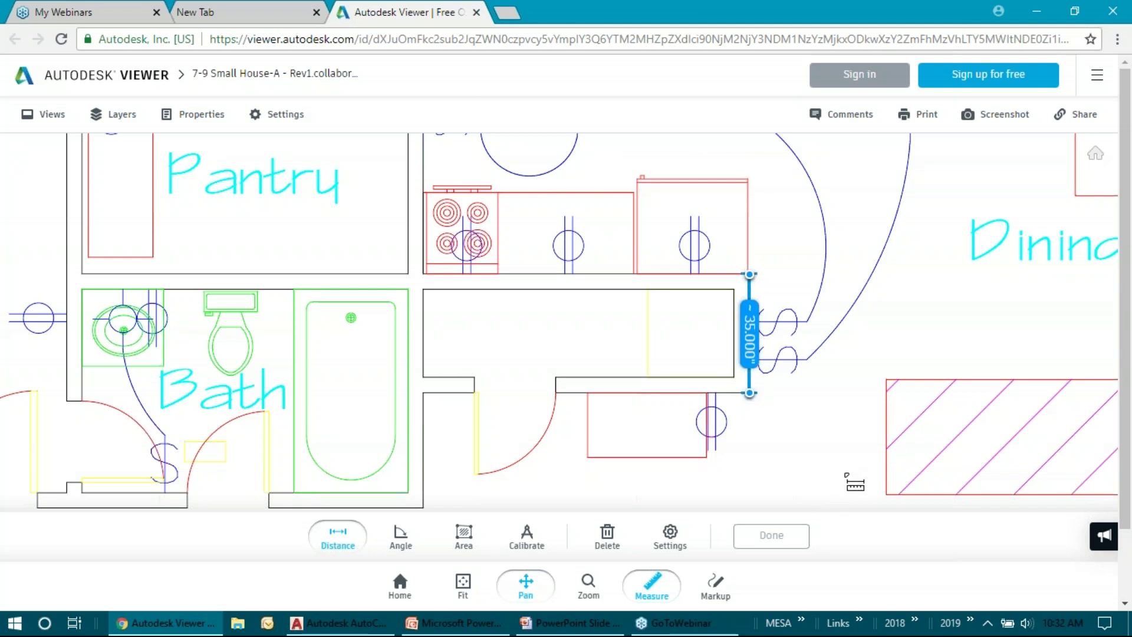
- Mark up the wall end between kitchen and dining area with a red revision cloud, save the markup, and exit measuring
left_click(716, 584)
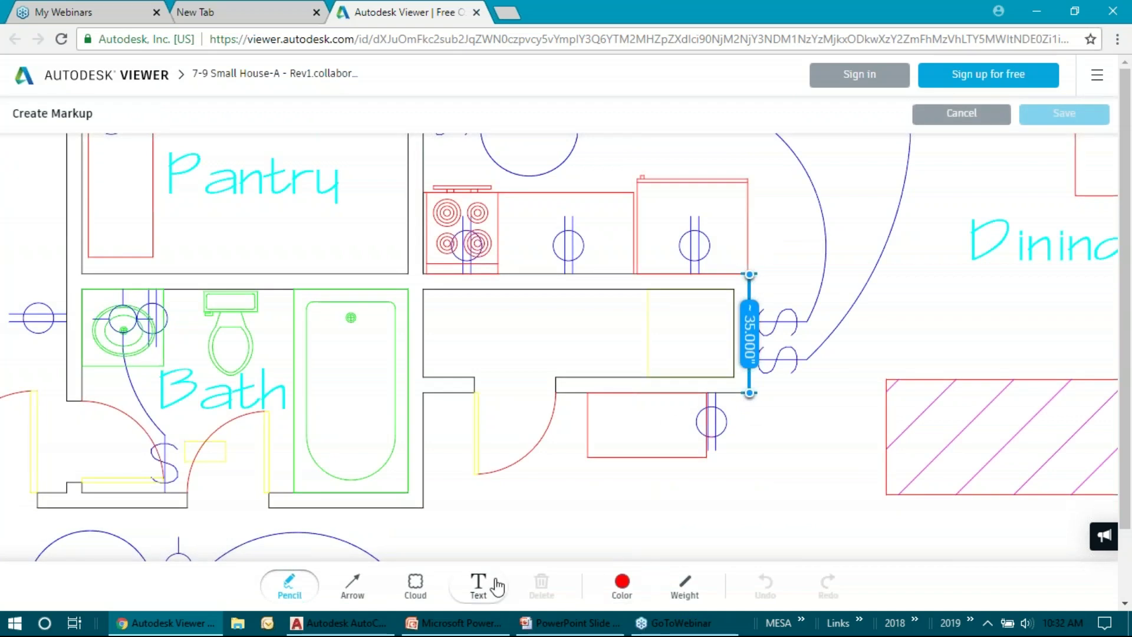
left_click(416, 584)
left_click_drag(590, 222, 875, 466)
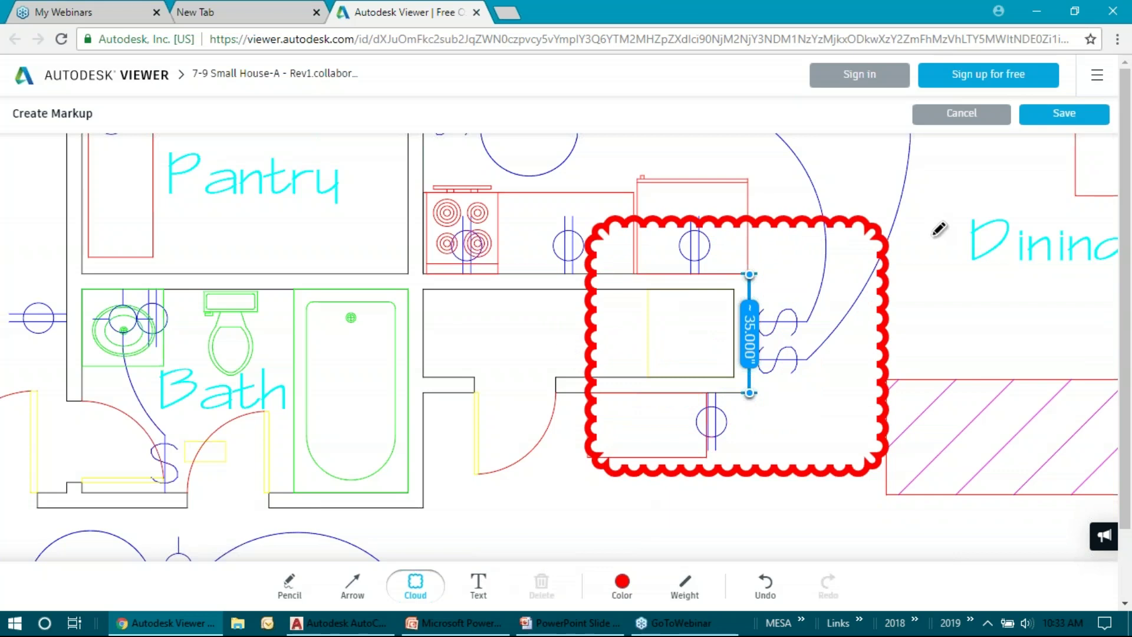
left_click(1065, 115)
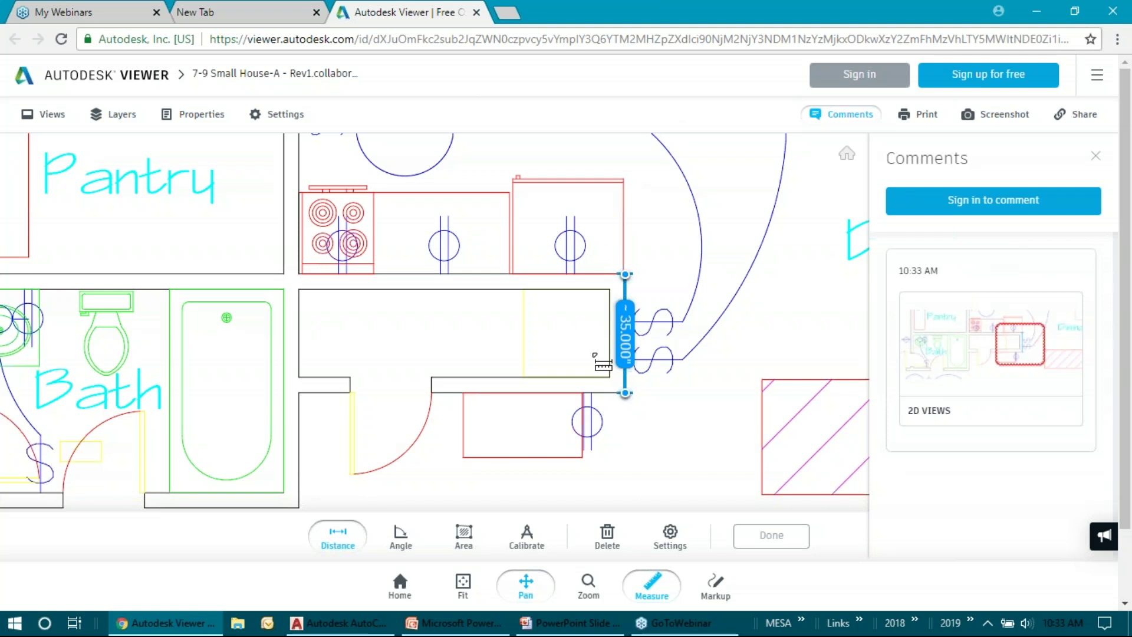
key("Escape")
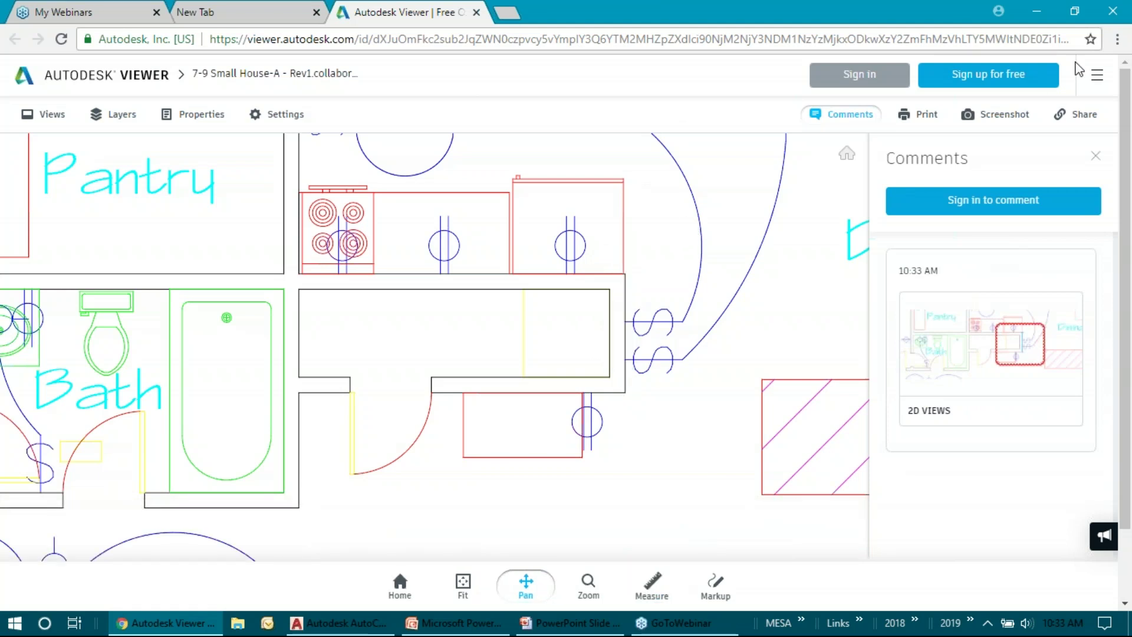
- Close the Autodesk Viewer page and switch back to AutoCAD 2019
left_click(477, 12)
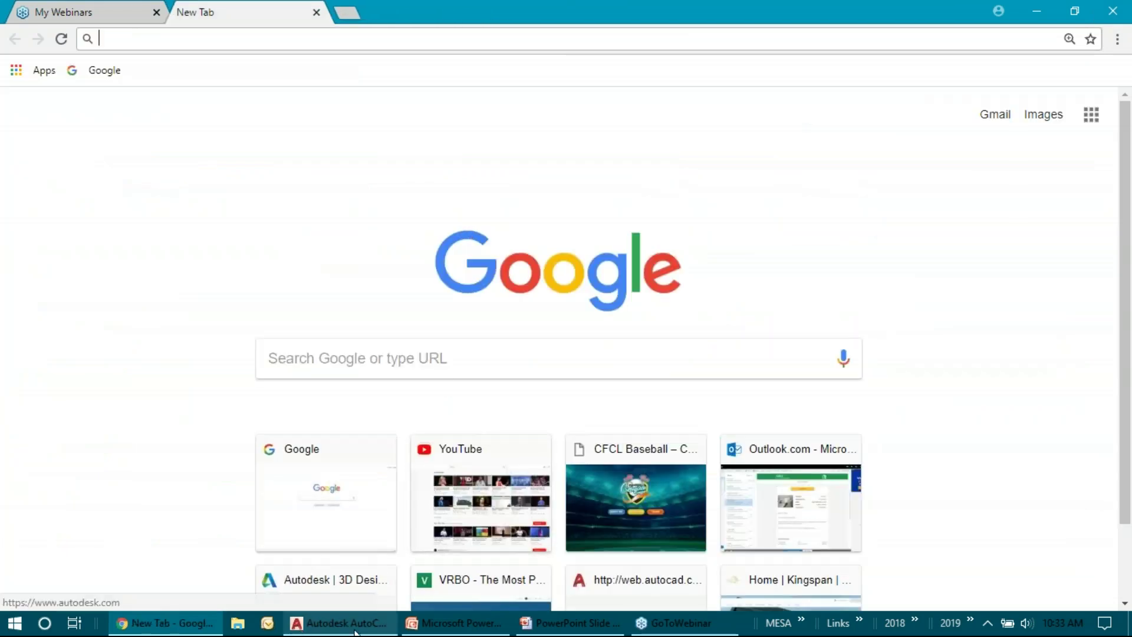
mouse_move(548, 633)
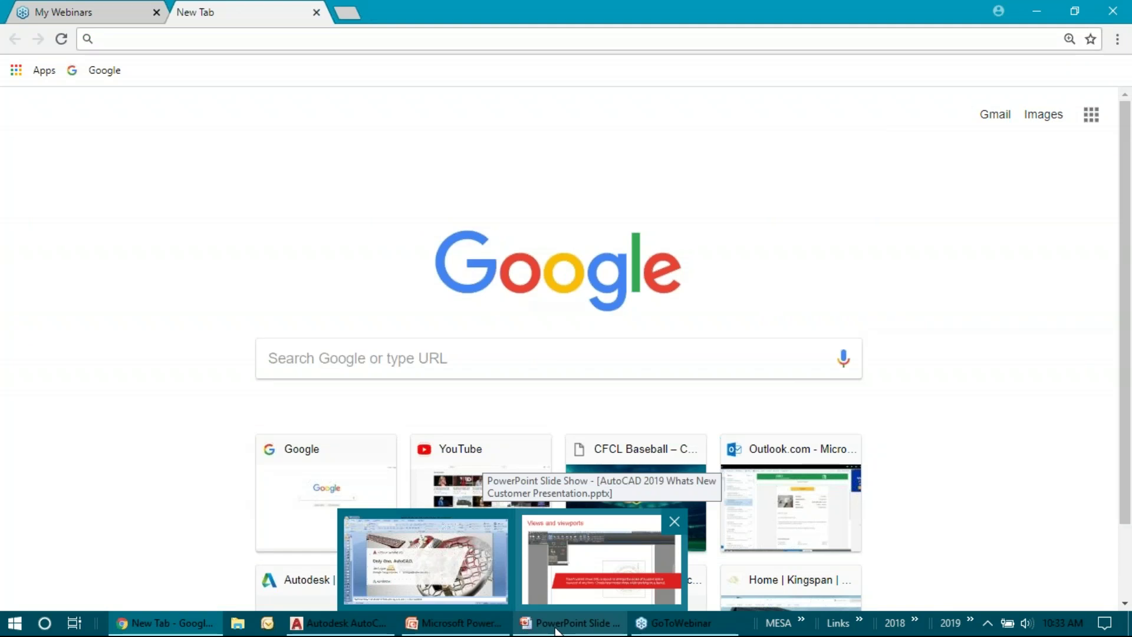
left_click(381, 625)
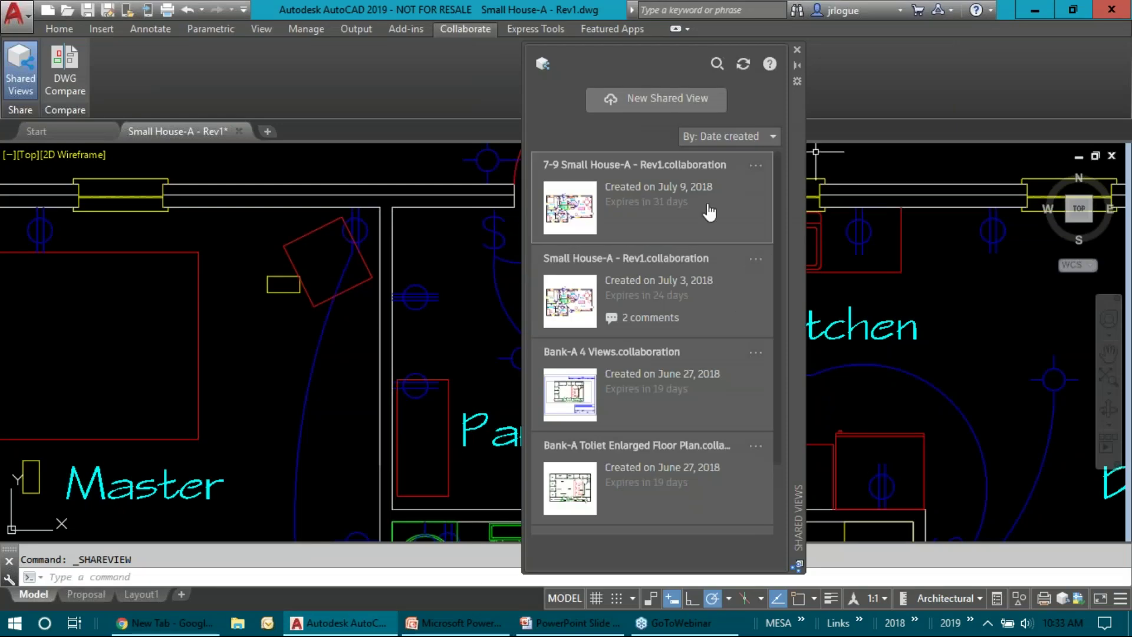
- Show the available actions for the 7-9 Small House-A - Rev1 shared view and close the Shared Views list
left_click(757, 166)
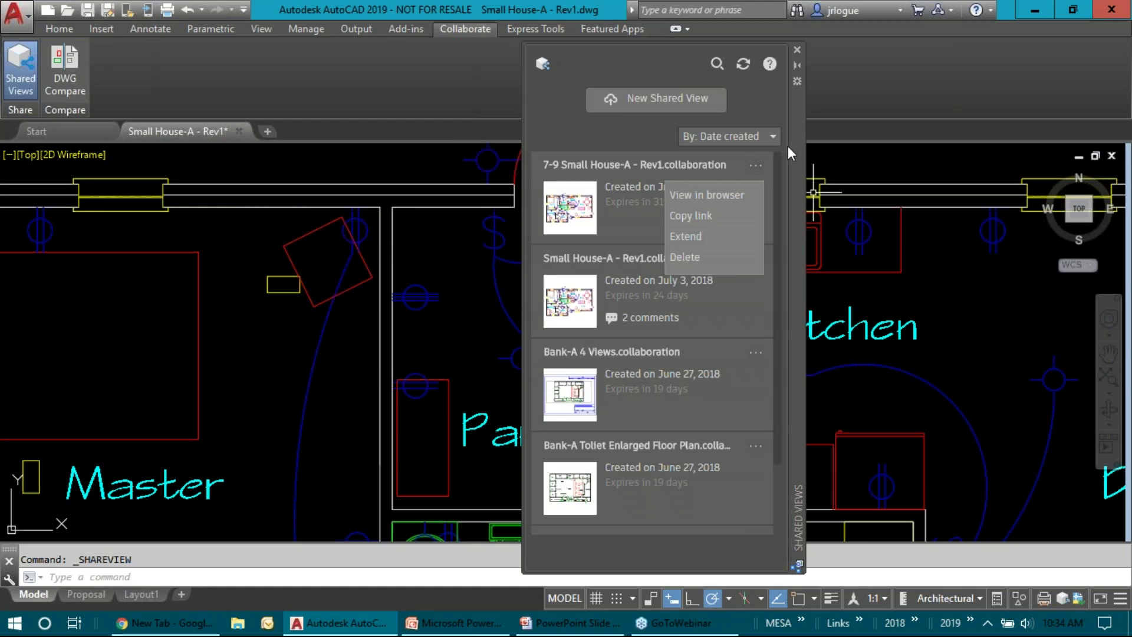
left_click_drag(798, 137, 866, 129)
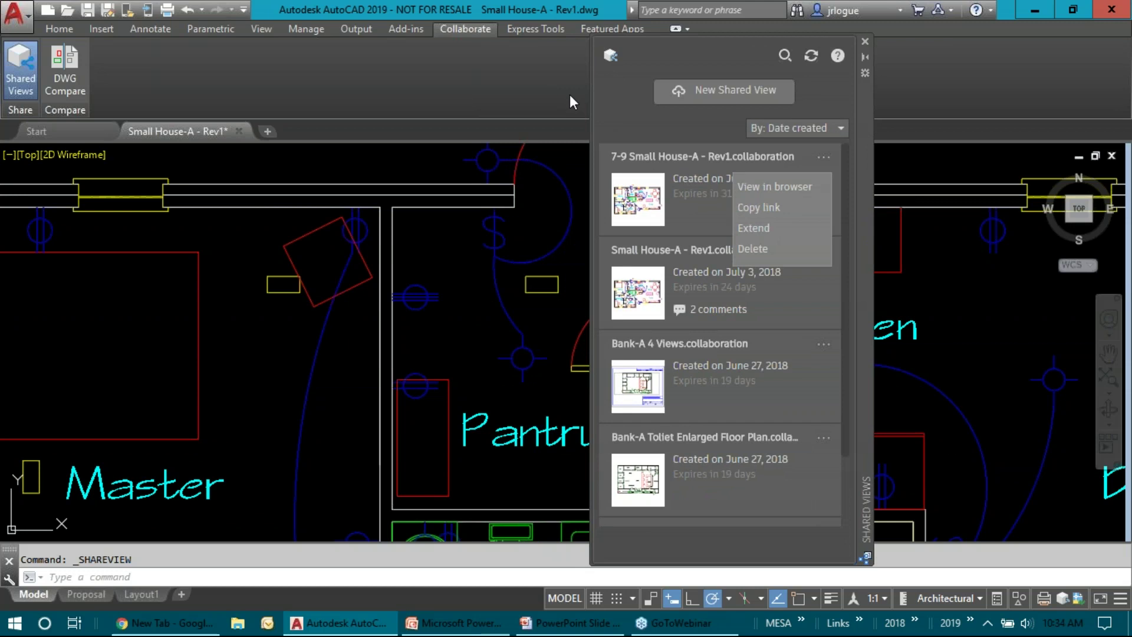
left_click(866, 42)
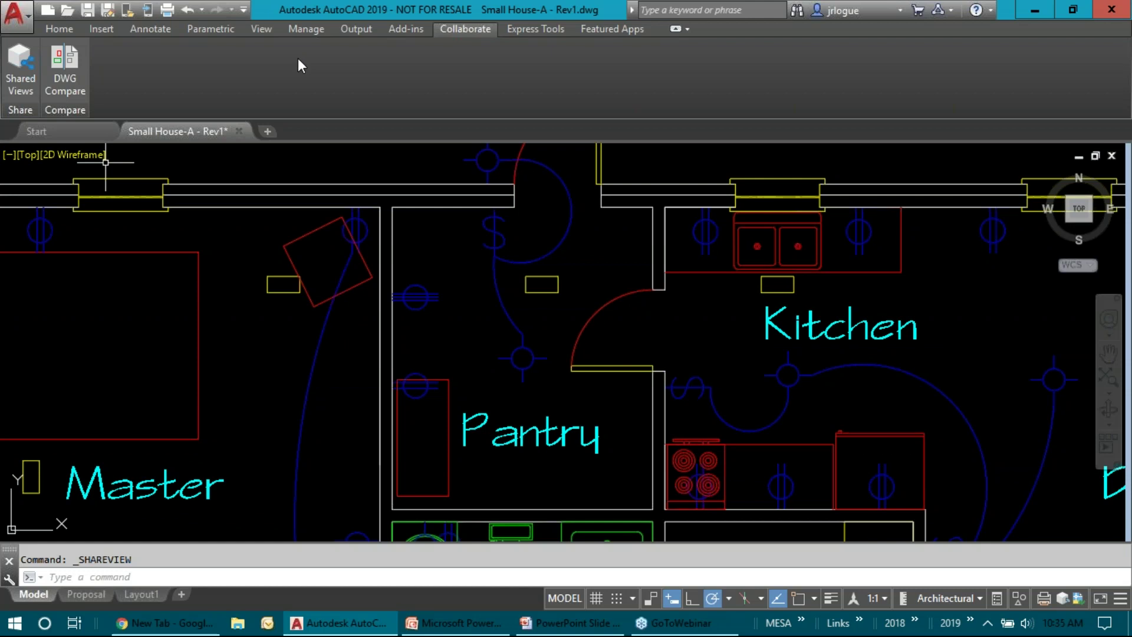
- Switch to Chrome and open the AutoCAD web app at web.autocad.com
left_click(170, 632)
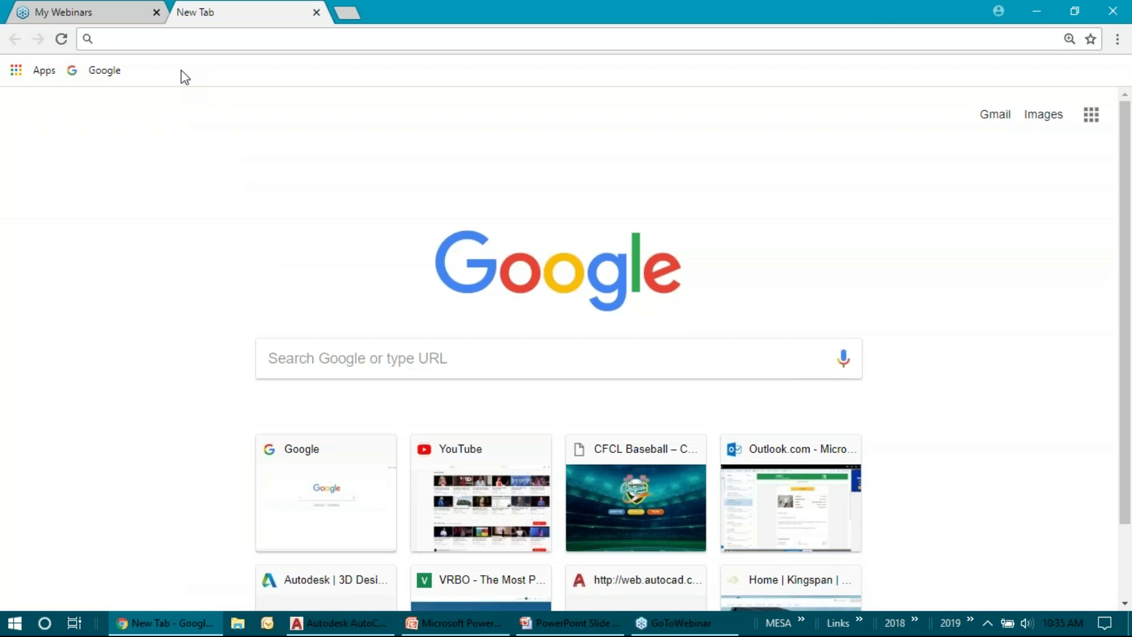
type("web.")
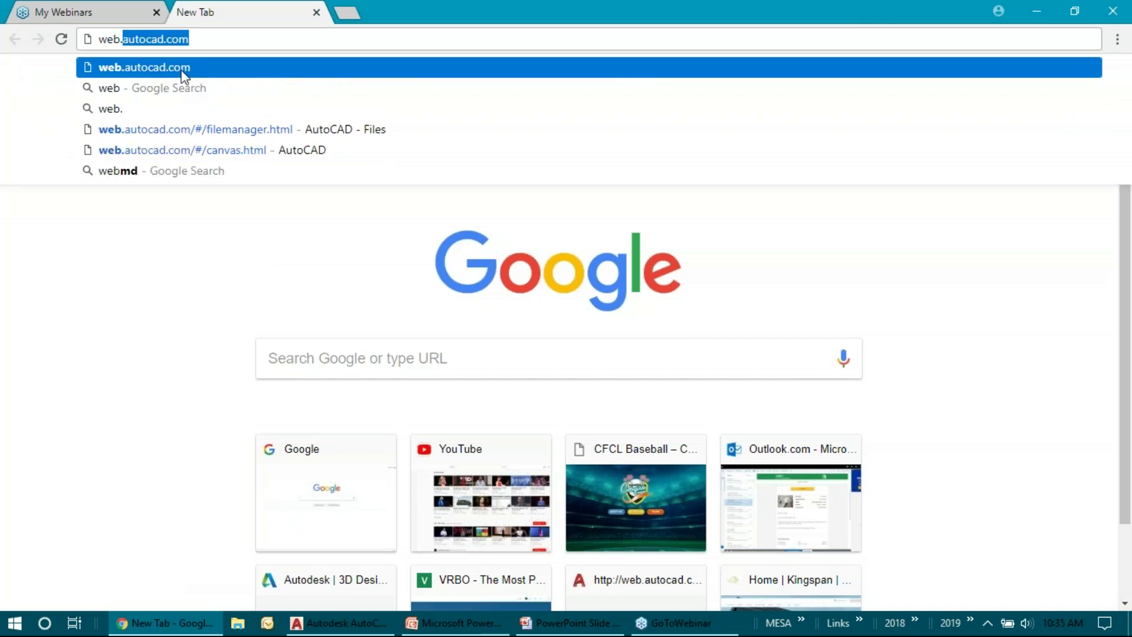
type("autocad.c")
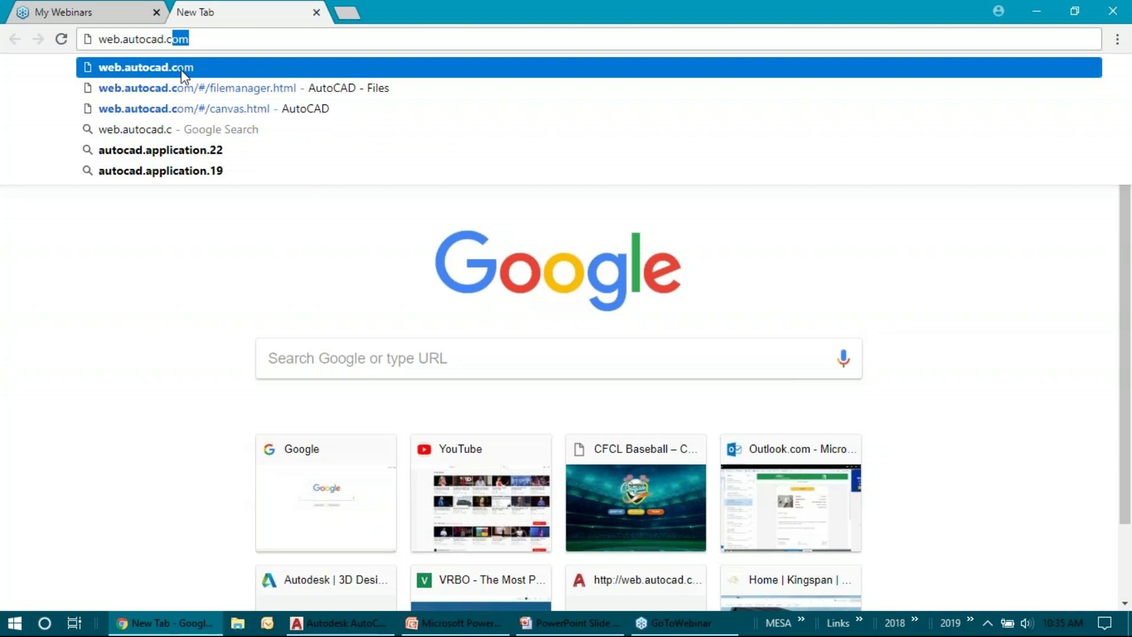
key("Return")
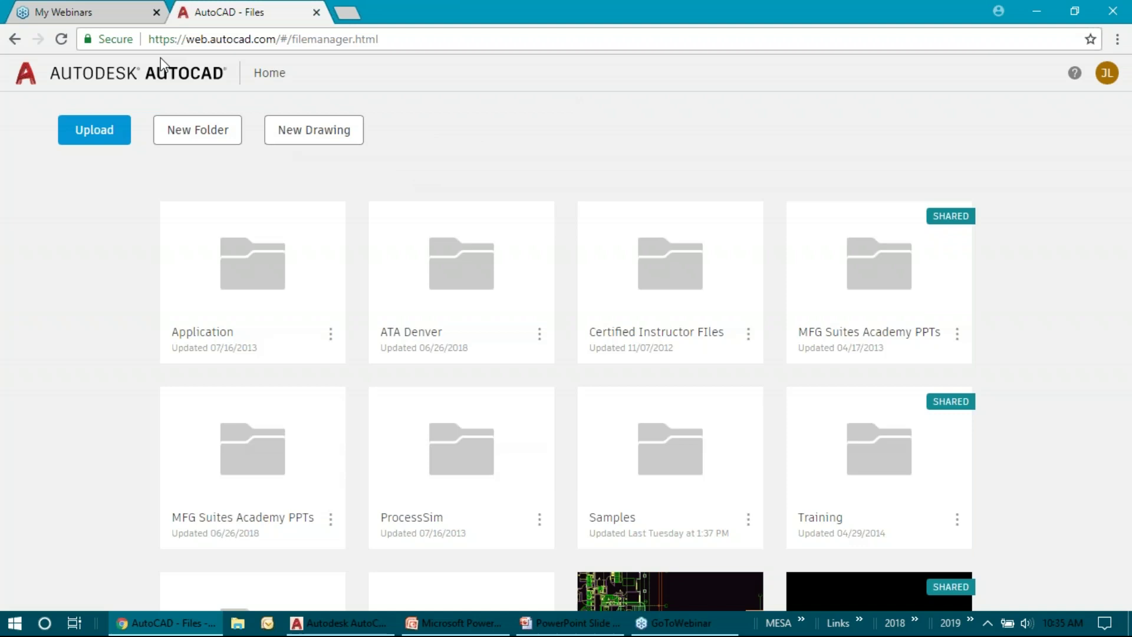
- Create and open a new drawing named "7-9 todays webinar" with Imperial units
left_click(322, 139)
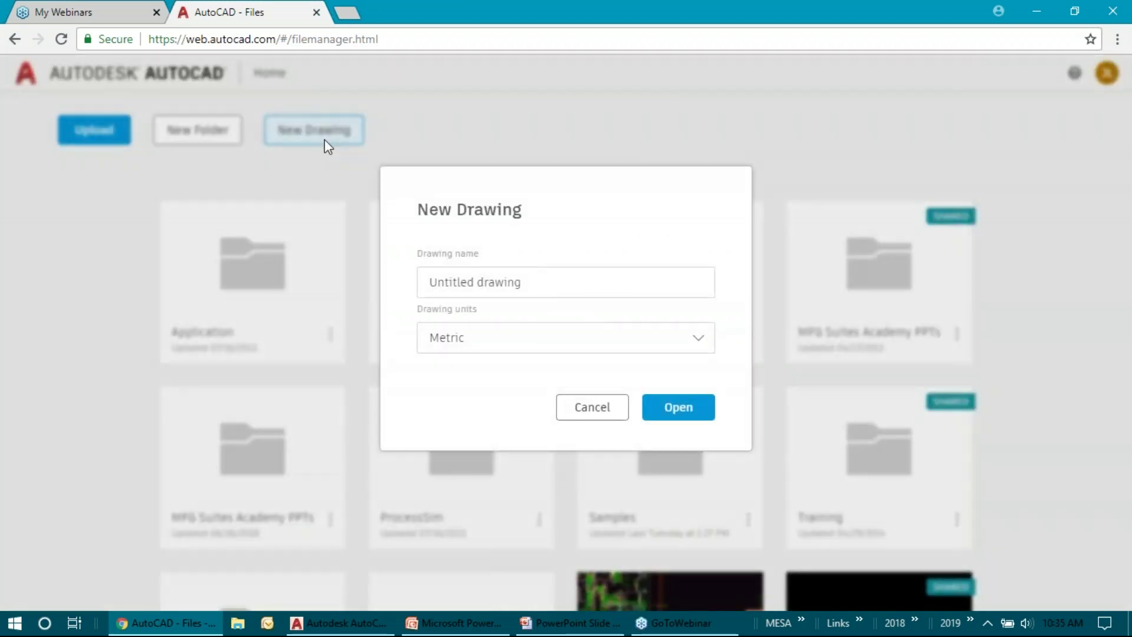
left_click_drag(521, 283, 333, 289)
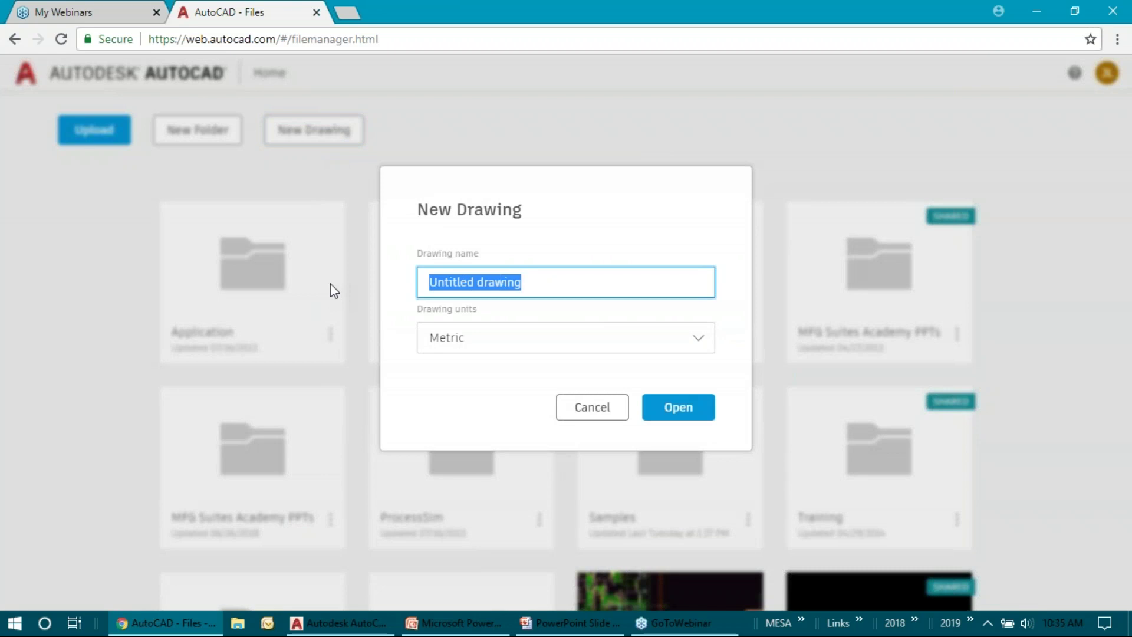
type("7-9 todays W")
key("BackSpace")
type("webinar")
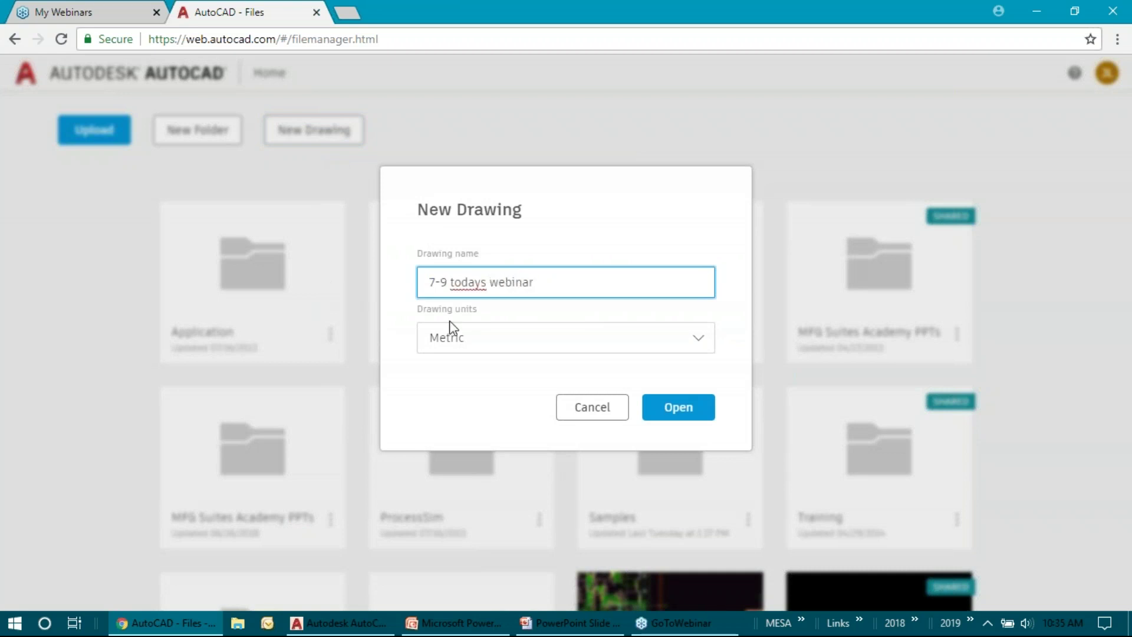
left_click(691, 340)
left_click(578, 380)
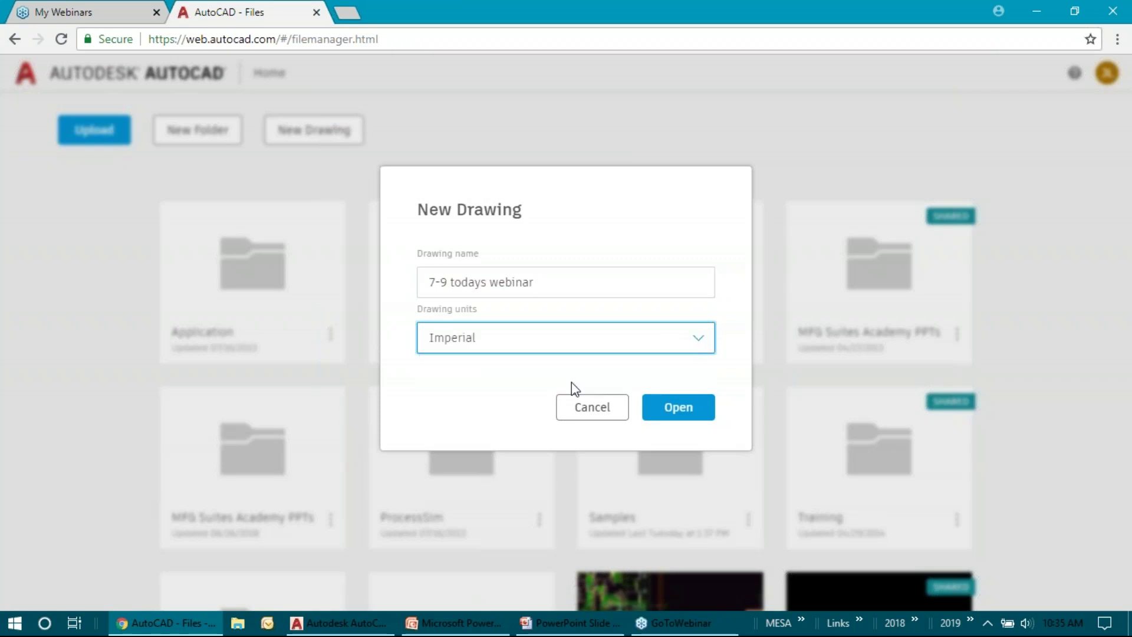
left_click(688, 414)
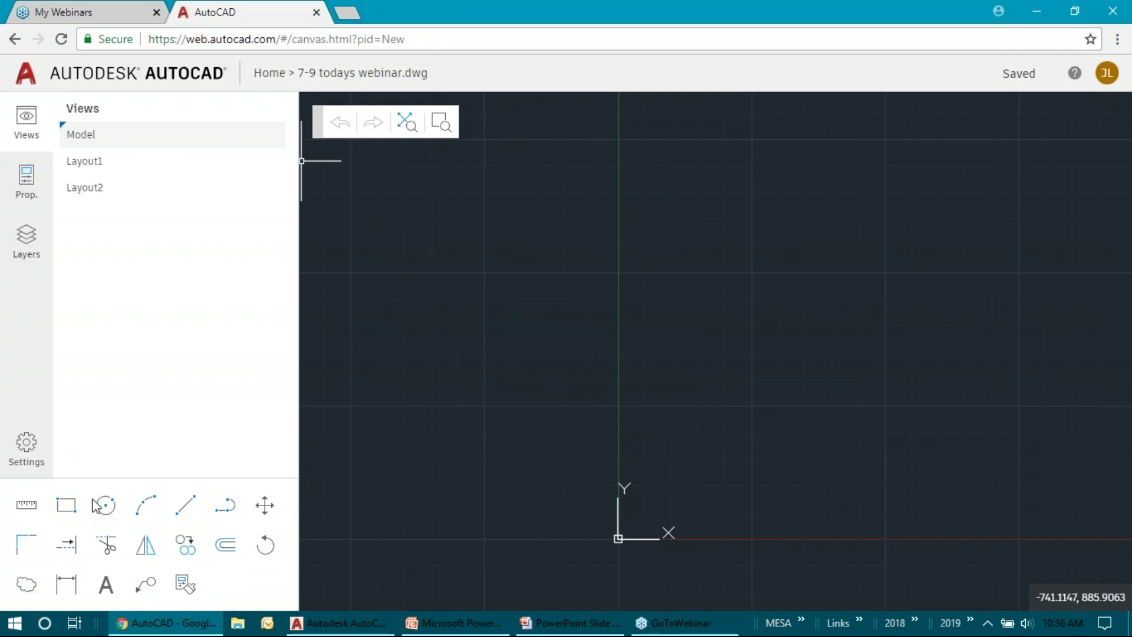
- Draw a small rectangle to the left of the Y axis, slightly above the X axis
left_click(66, 505)
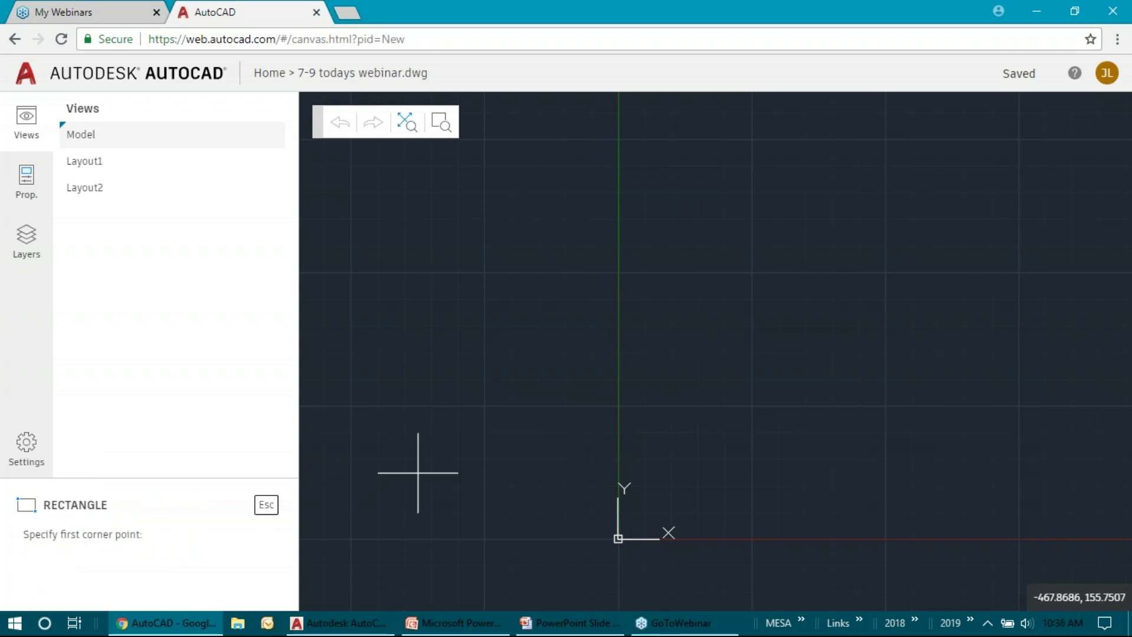
left_click(434, 472)
left_click(477, 445)
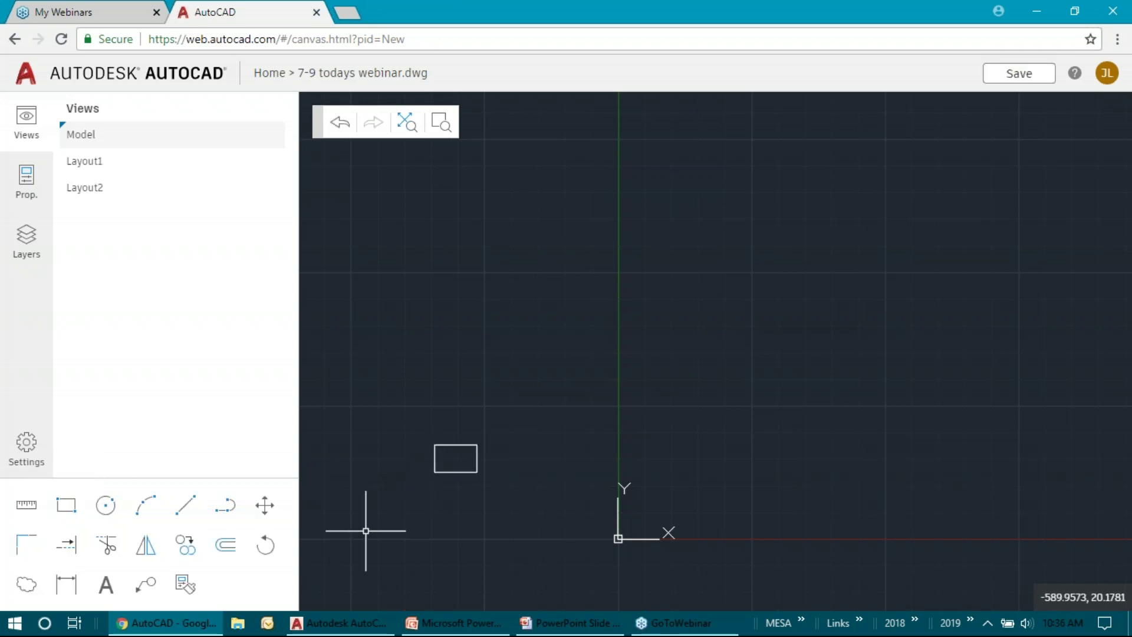
- Draw a single line 200 units long at 45° above the rectangle
left_click(185, 505)
left_click(425, 353)
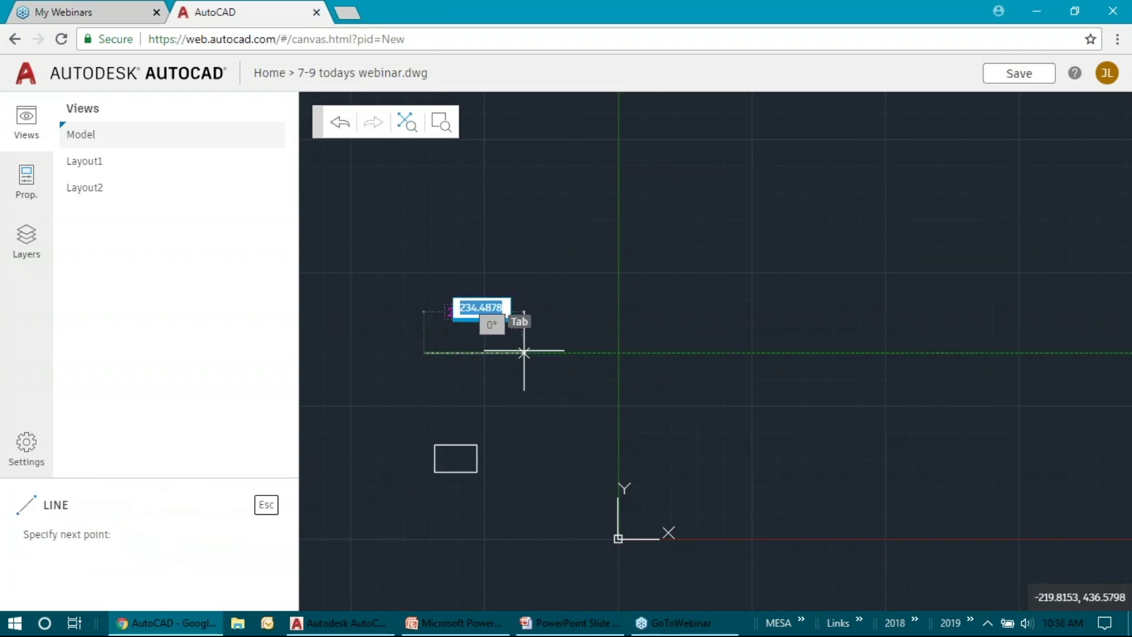
type("2")
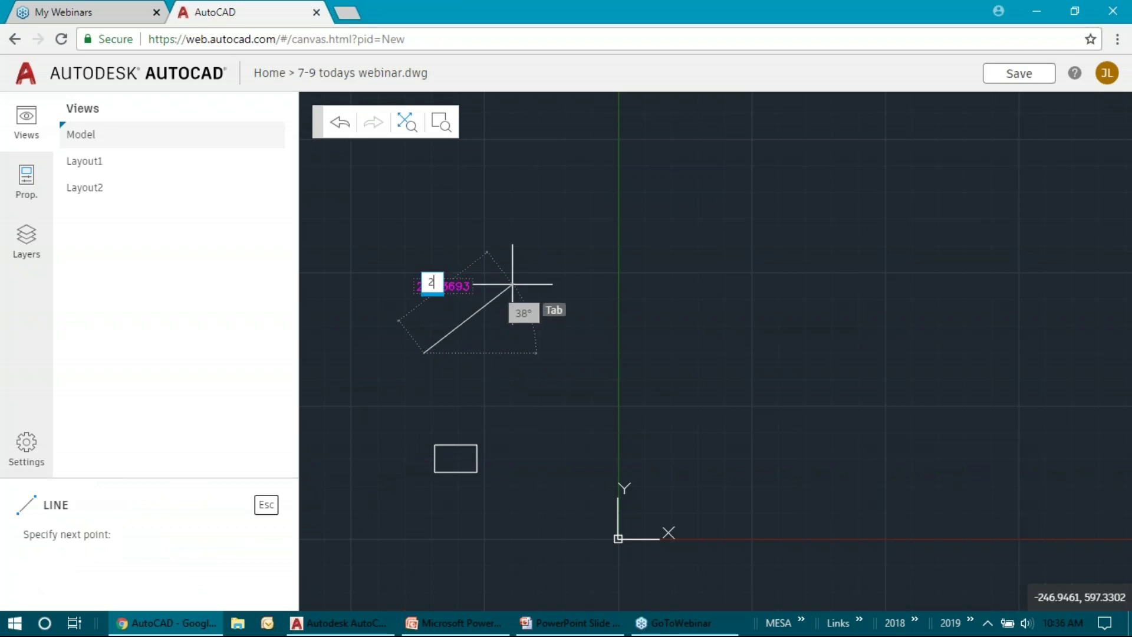
type("00")
key("Tab")
type("45")
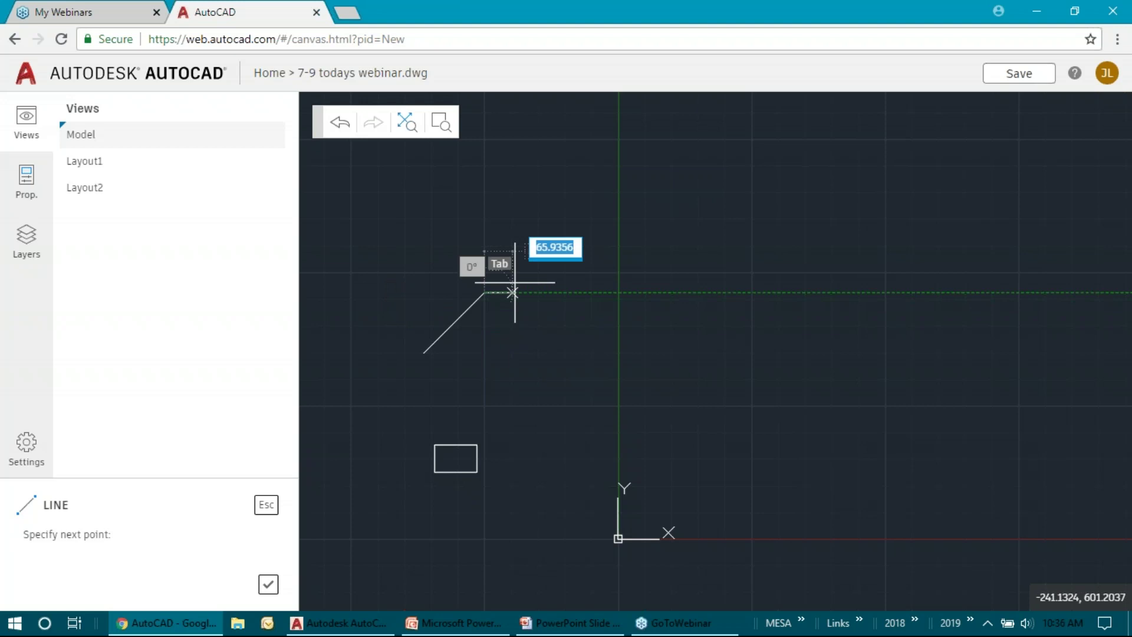
key("Return")
key("Escape")
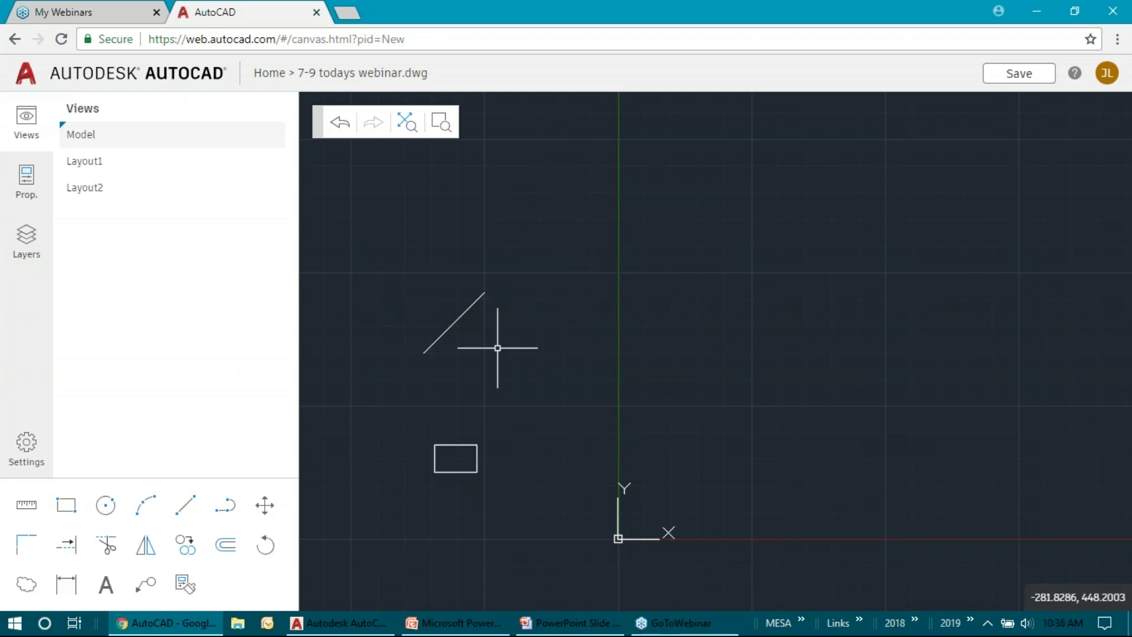
- Move the rectangle by its lower-left corner onto the upper end of the diagonal line
left_click(106, 586)
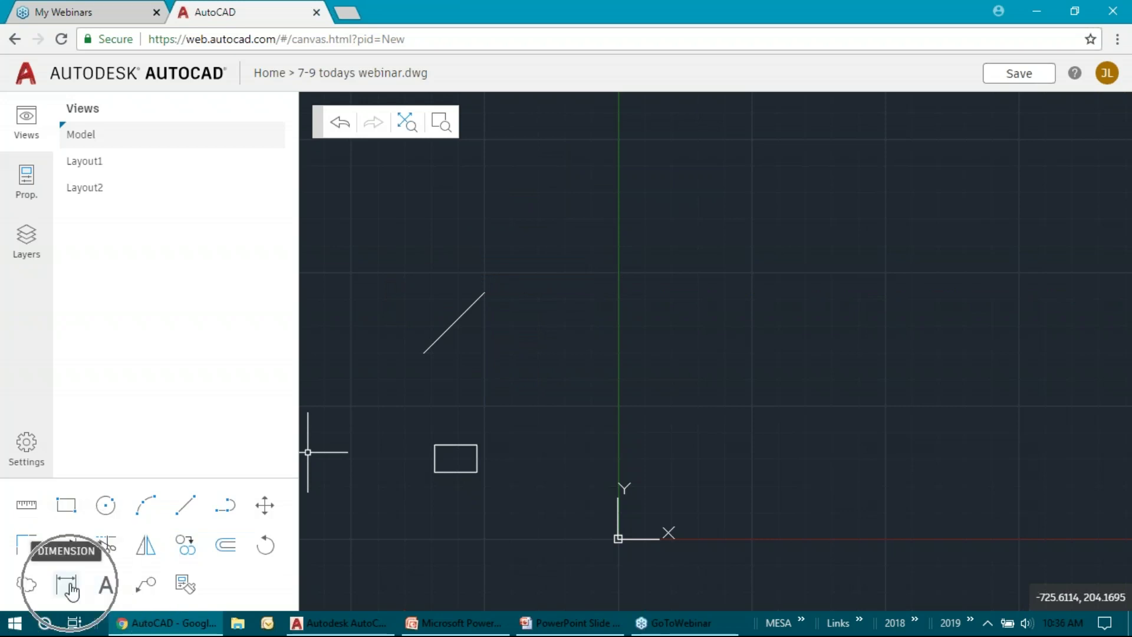
left_click(265, 507)
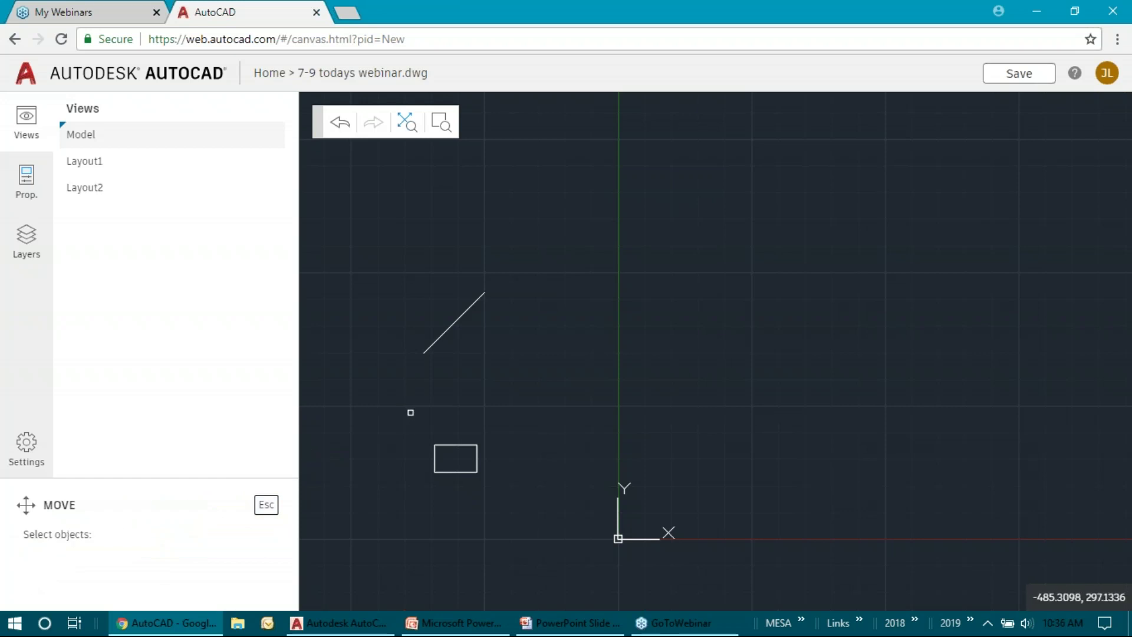
left_click(500, 428)
left_click(388, 505)
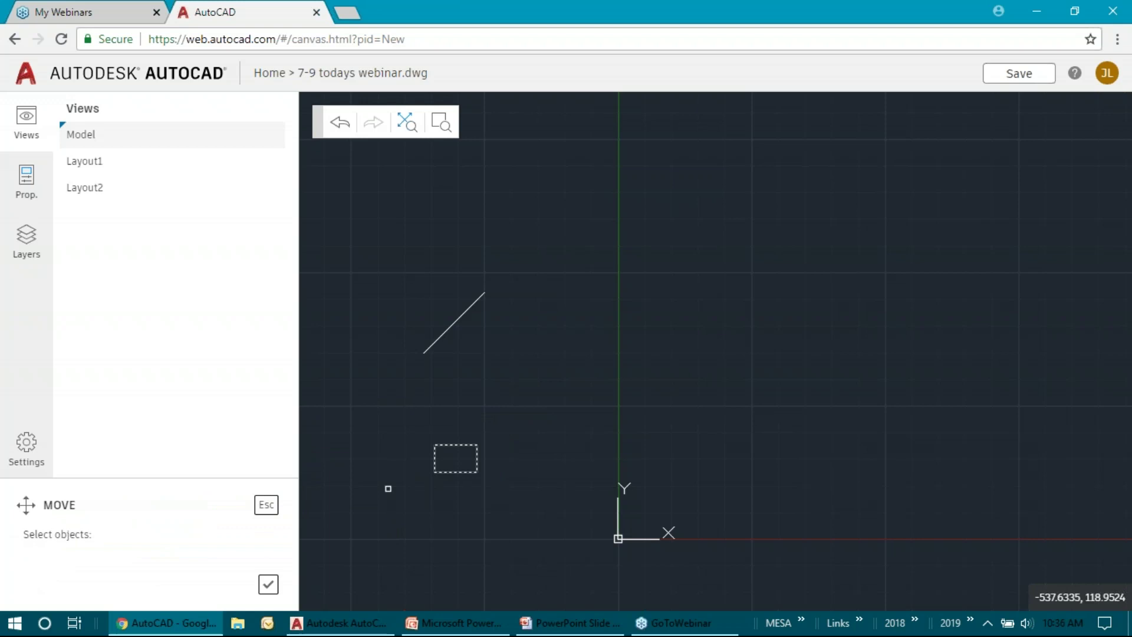
left_click(269, 584)
left_click(434, 471)
left_click(483, 293)
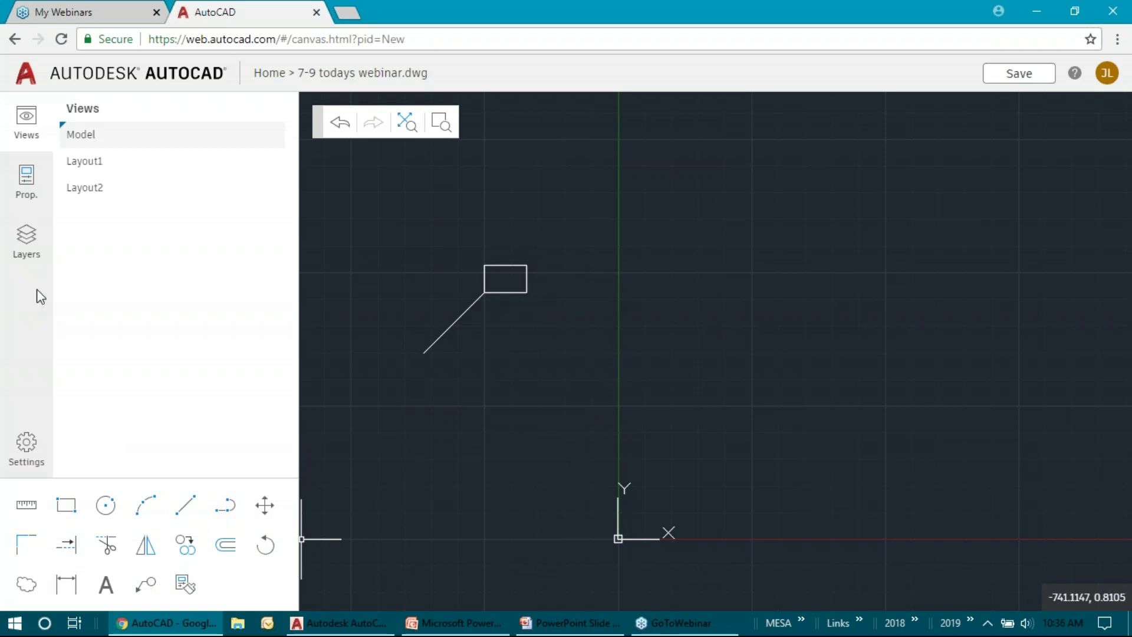
- Review the drawing's layer list and layer properties, the object properties, and the model and layout views
left_click(28, 242)
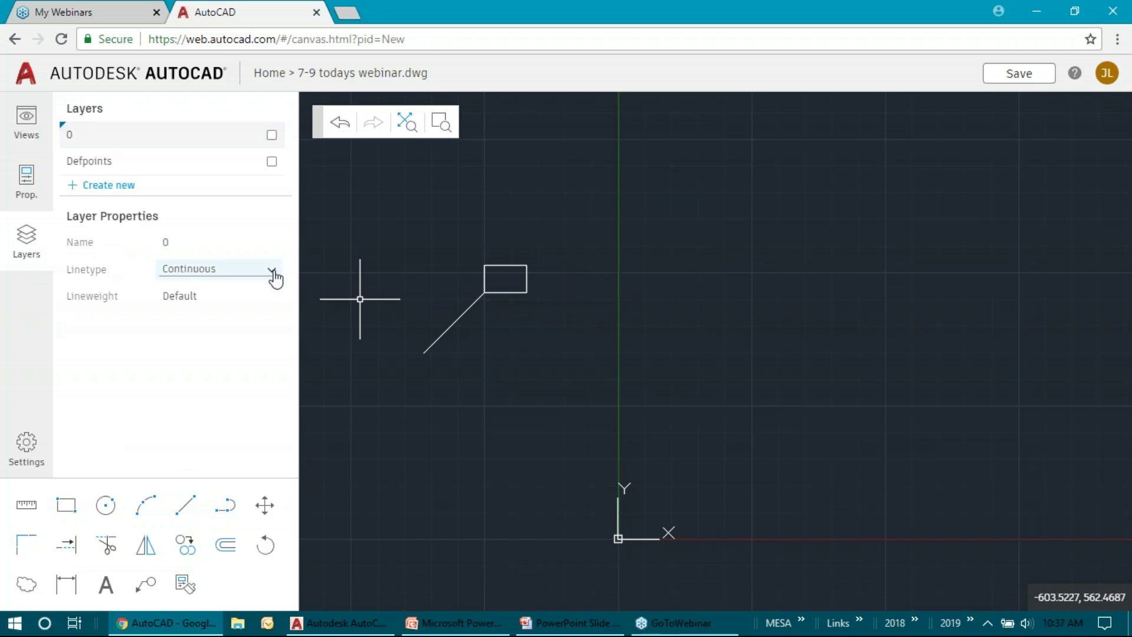
left_click(23, 183)
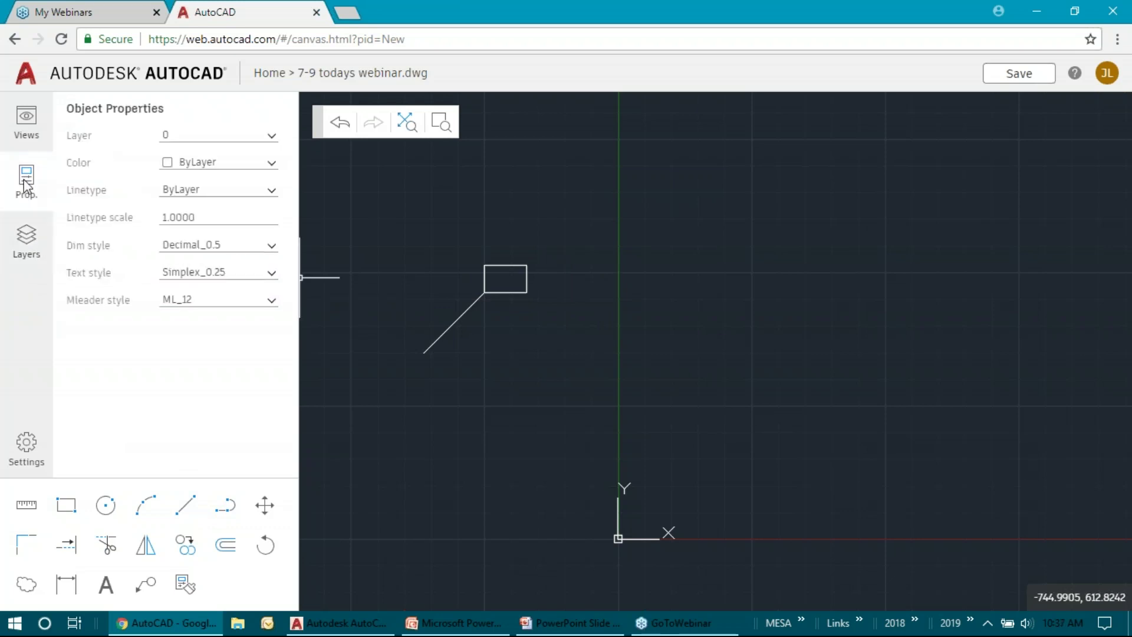
left_click(26, 129)
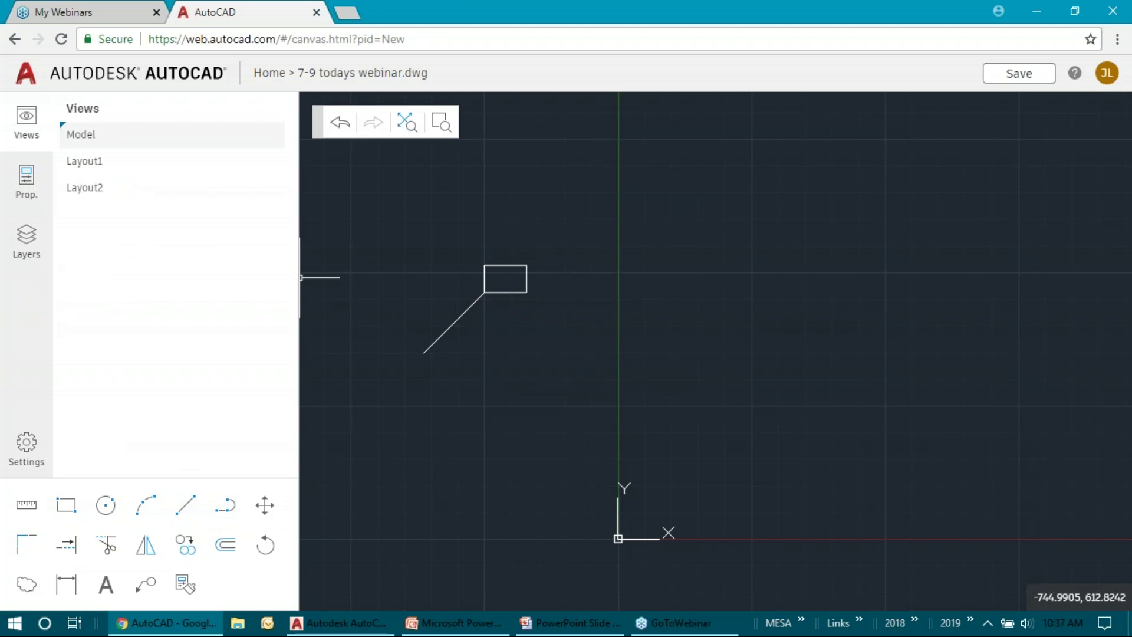
left_click(26, 180)
left_click(26, 239)
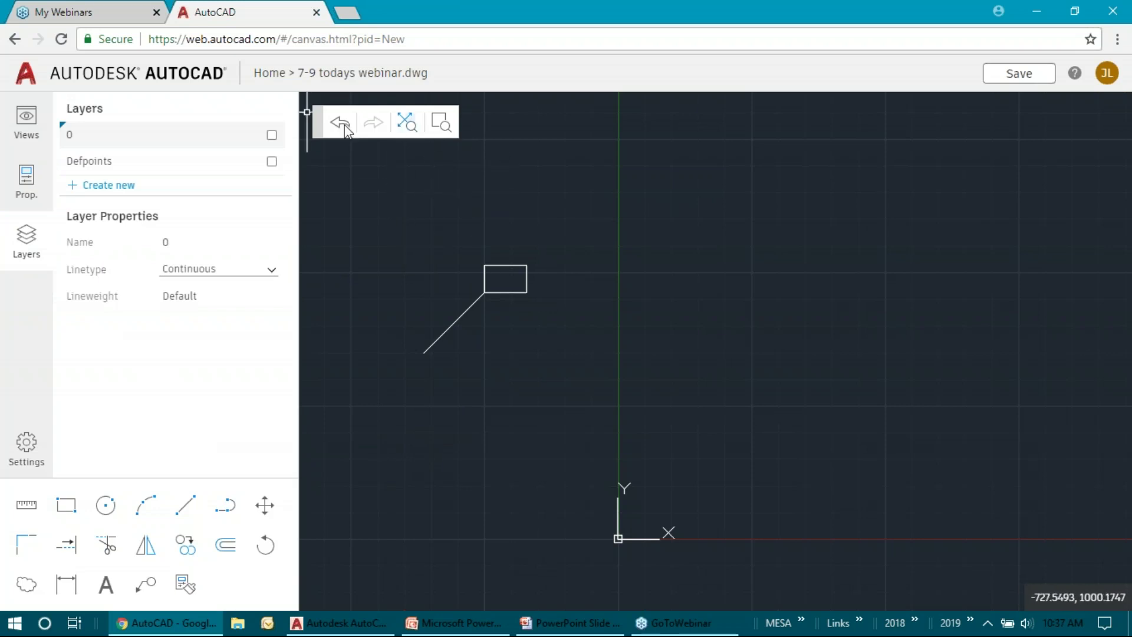
- Save the 7-9 todays webinar drawing
scroll(812, 289, "up", 4)
scroll(812, 288, "down", 5)
scroll(844, 278, "up", 4)
scroll(844, 278, "down", 3)
scroll(761, 278, "down", 1)
scroll(766, 279, "up", 1)
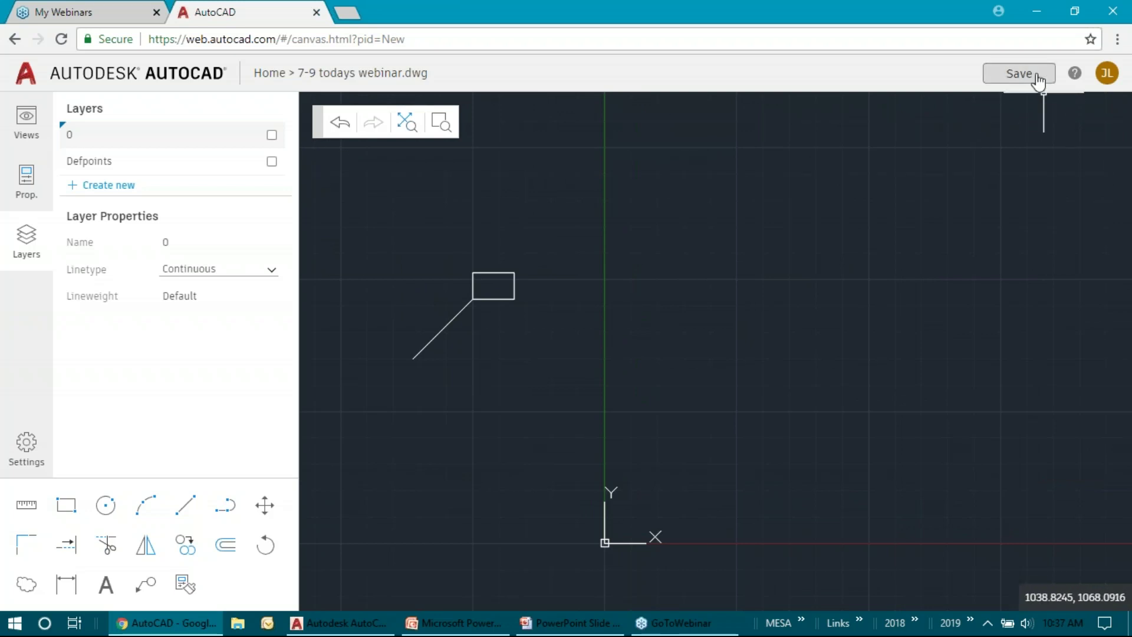
left_click(1039, 82)
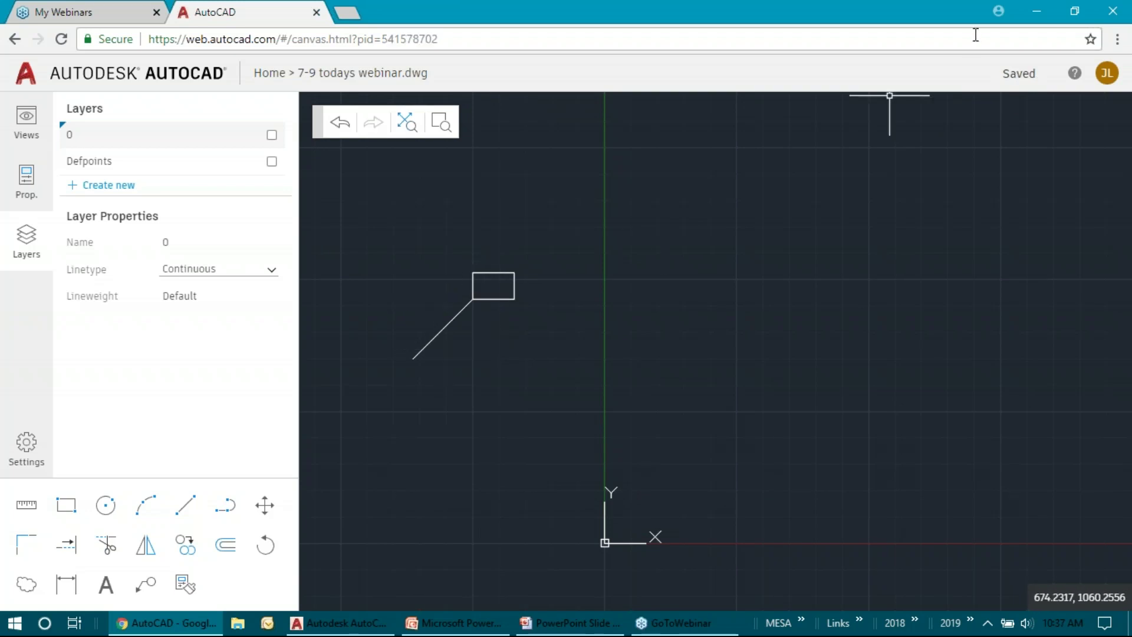
- Close the AutoCAD web drawing's browser tab, keeping the webinar page open in the maximized browser
double_click(912, 8)
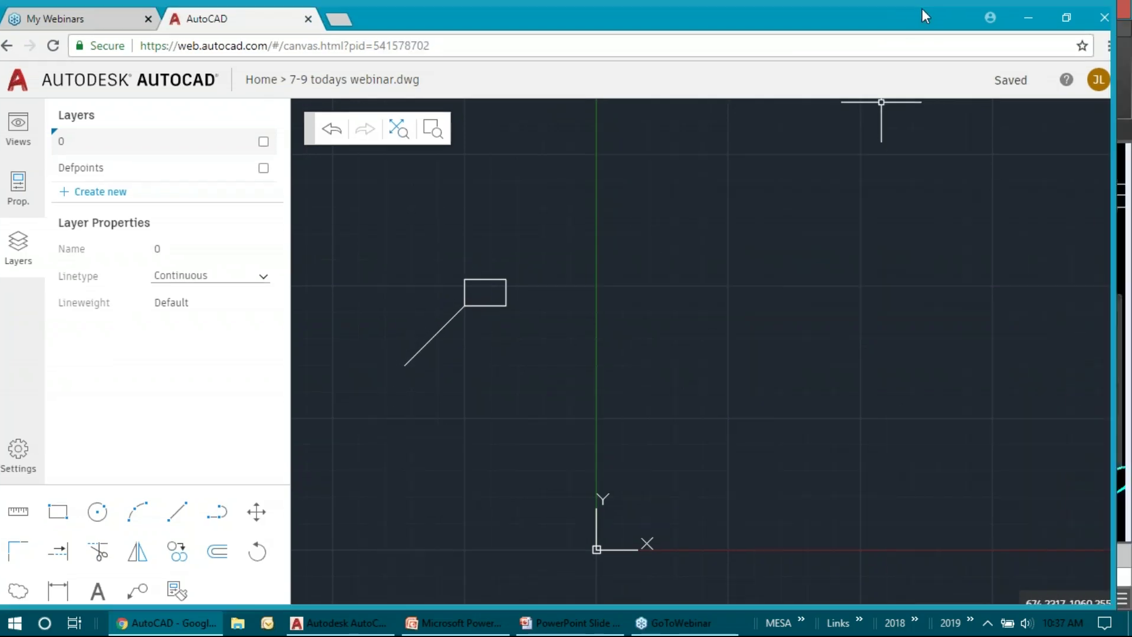
left_click(308, 28)
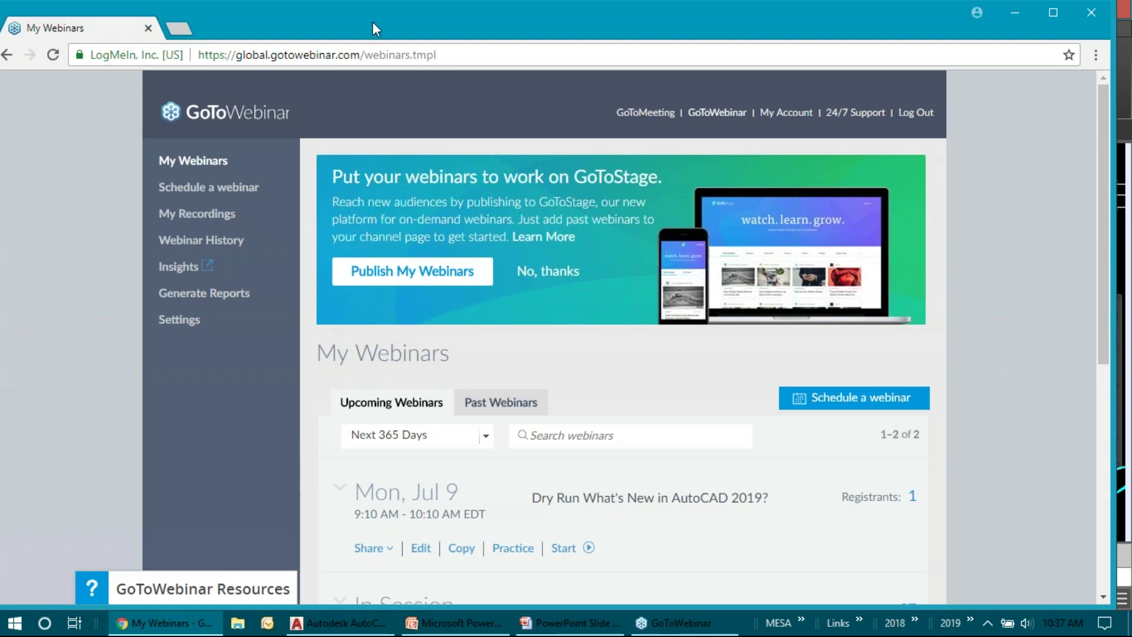
left_click(1056, 9)
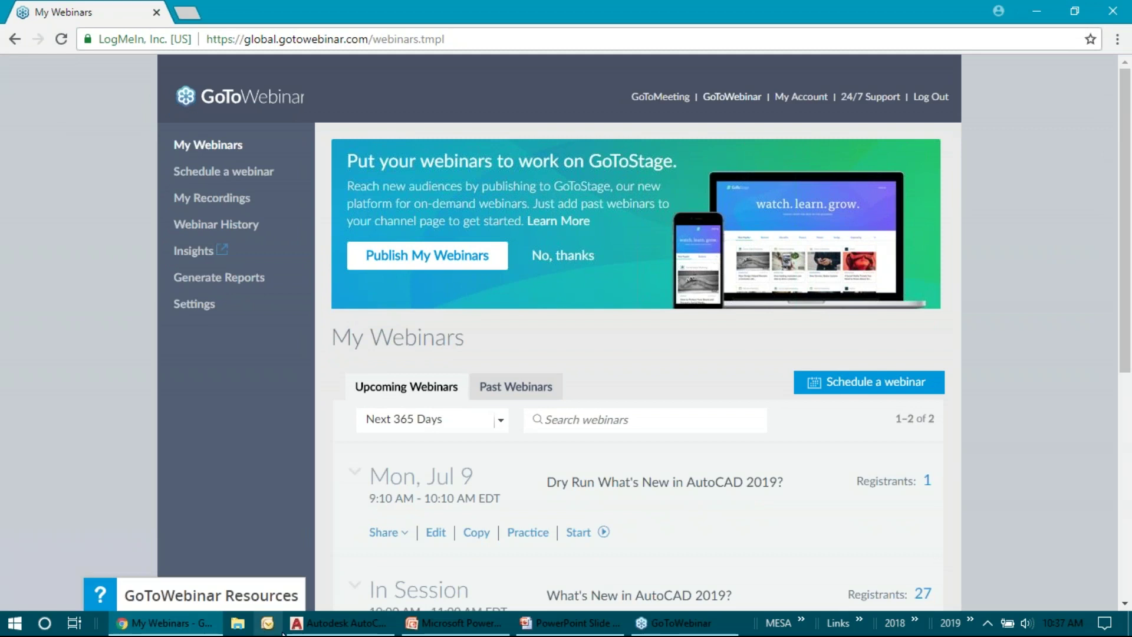
- Switch to desktop AutoCAD and open 7-9 todays webinar.dwg from the AutoCAD Web & Mobile cloud files
left_click(306, 623)
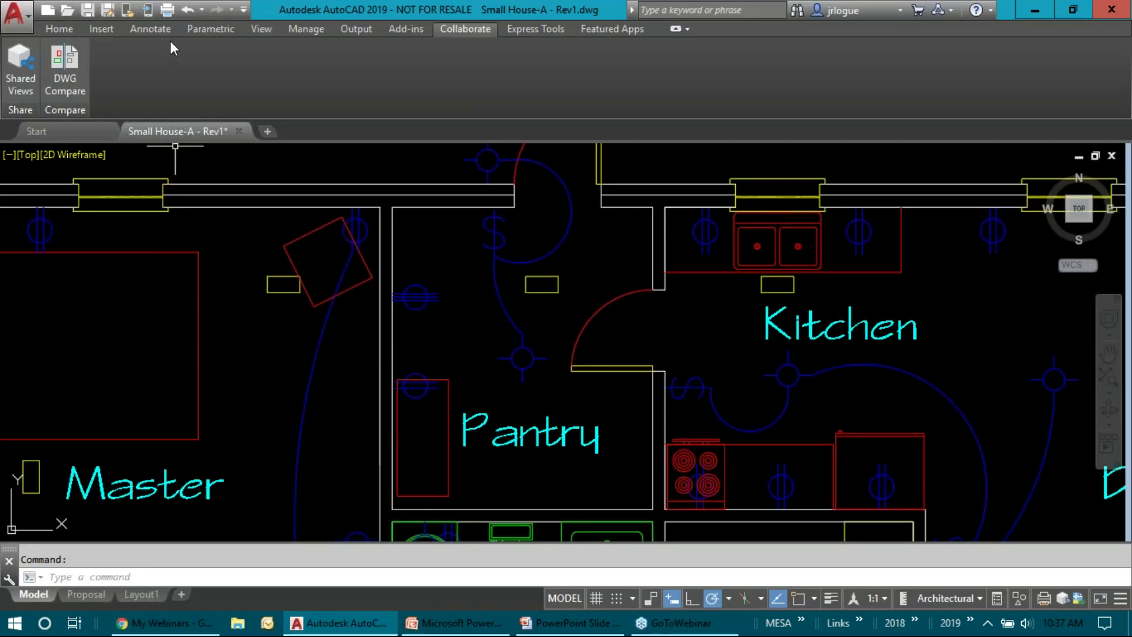
left_click(126, 10)
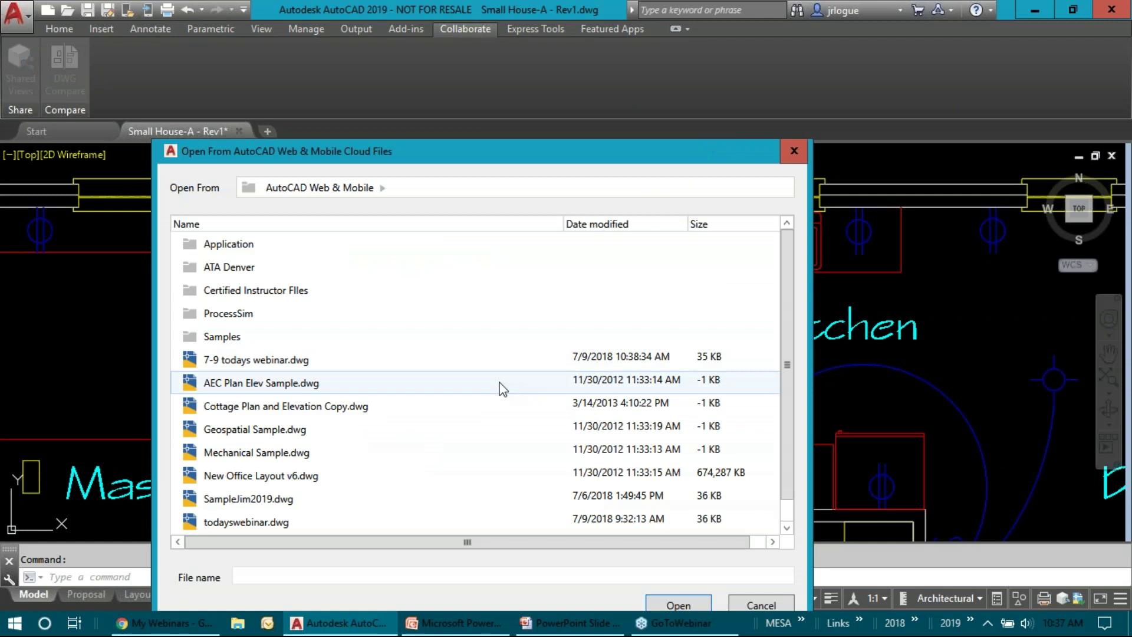
left_click(229, 367)
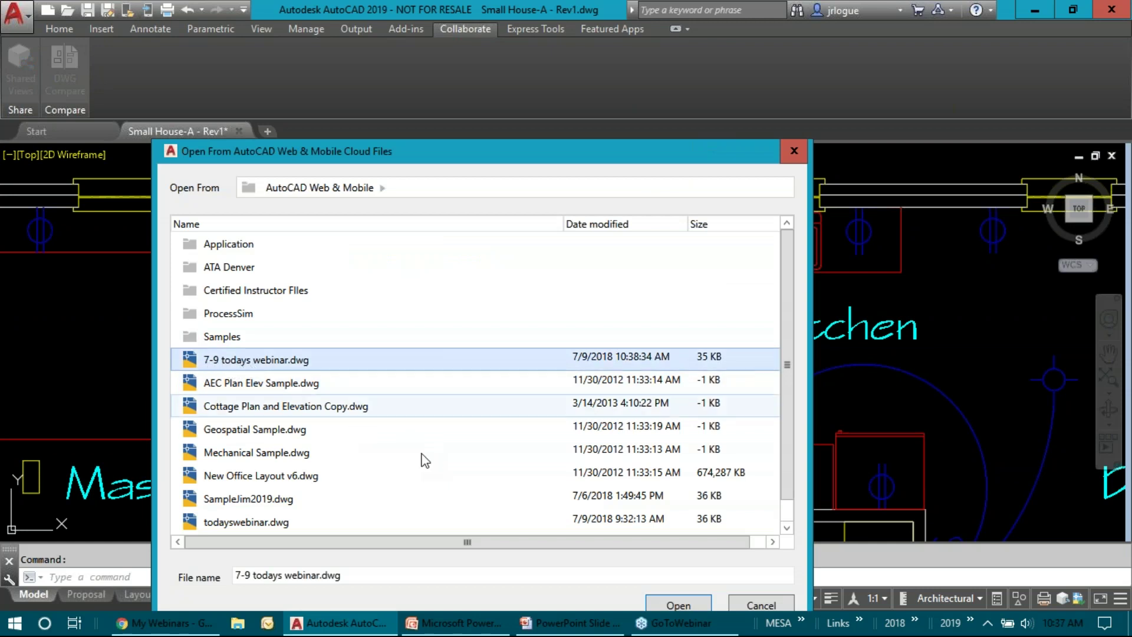
left_click(684, 608)
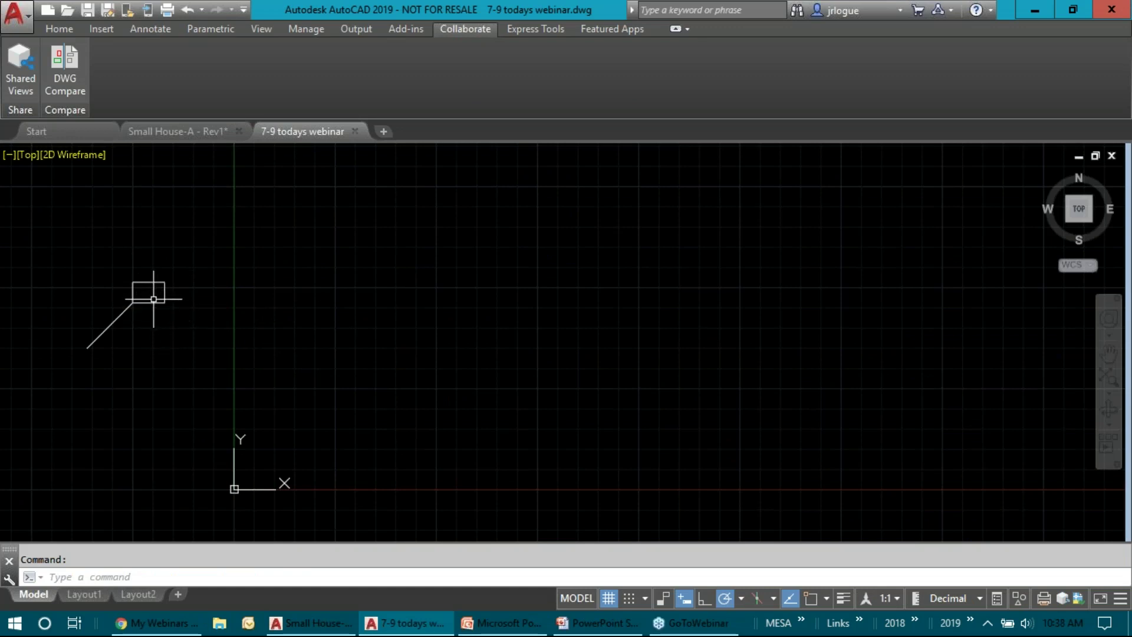
- Stretch the diagonal line's lower endpoint down and to the right, so it slopes away below the rectangle
left_click(106, 329)
left_click(87, 348)
left_click(190, 414)
key("Escape")
key("Escape")
- Draw a circle to the right of the line, just below and beside the rectangle
type("c")
key("Return")
left_click(204, 329)
left_click(223, 296)
- Save the drawing to the AutoCAD Web & Mobile cloud files, overwriting 7-9 todays webinar.dwg, and close it
mouse_move(156, 127)
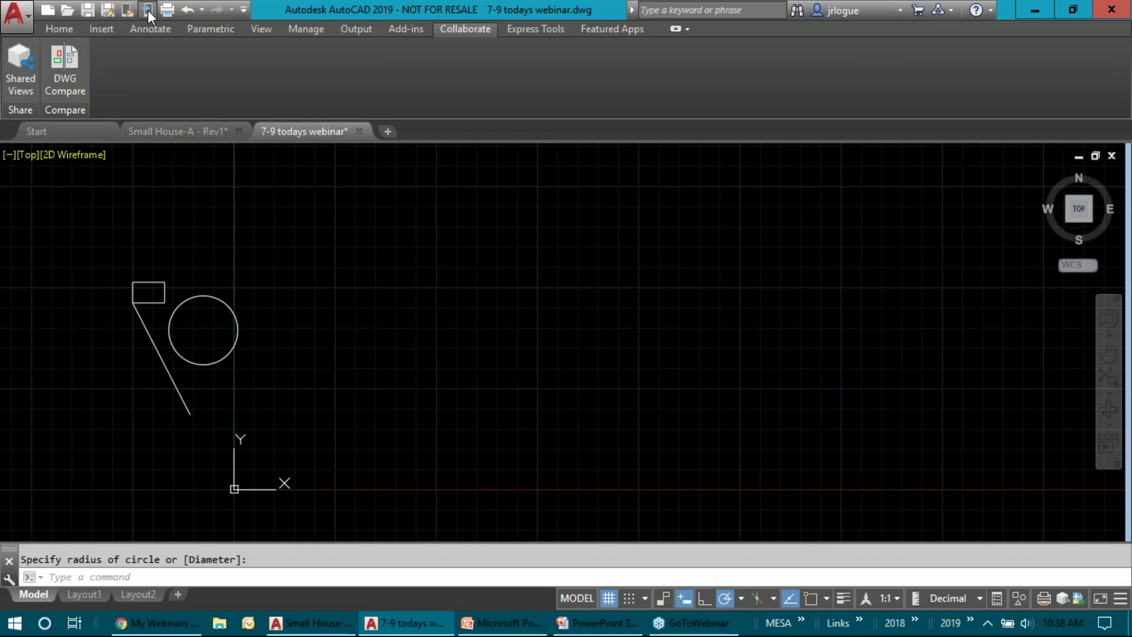
left_click(147, 9)
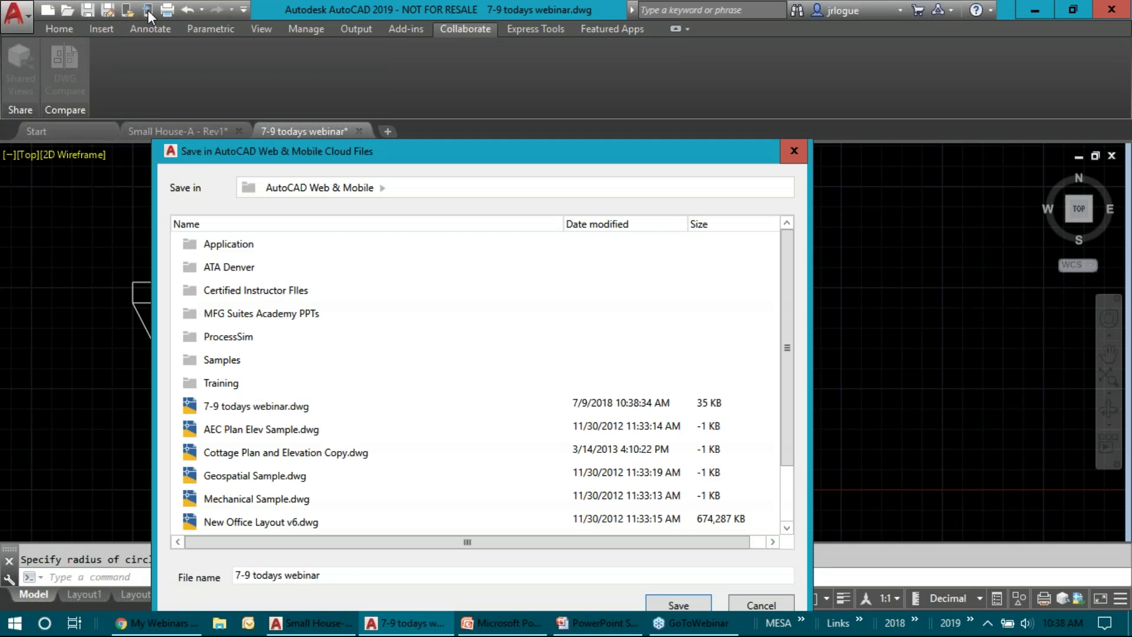
left_click(247, 406)
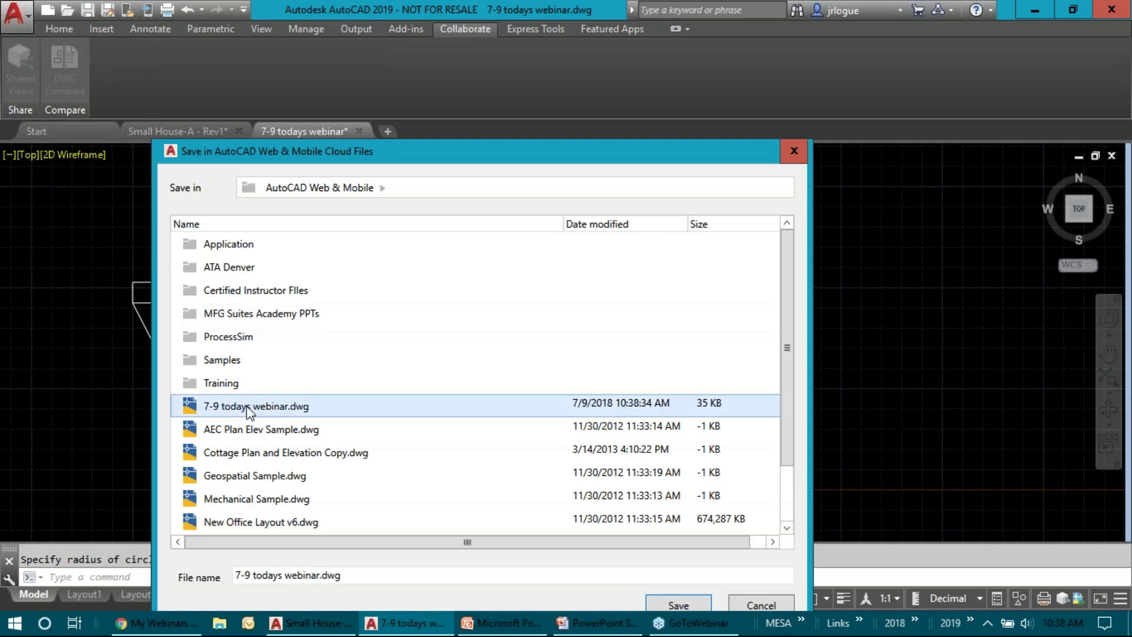
left_click(683, 605)
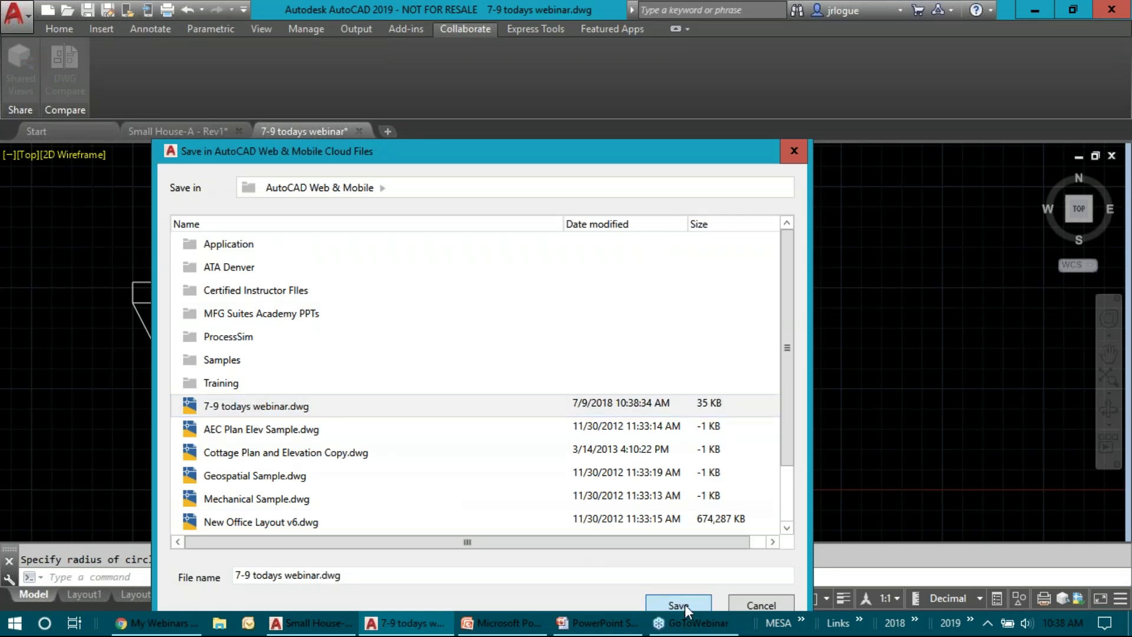
left_click(447, 427)
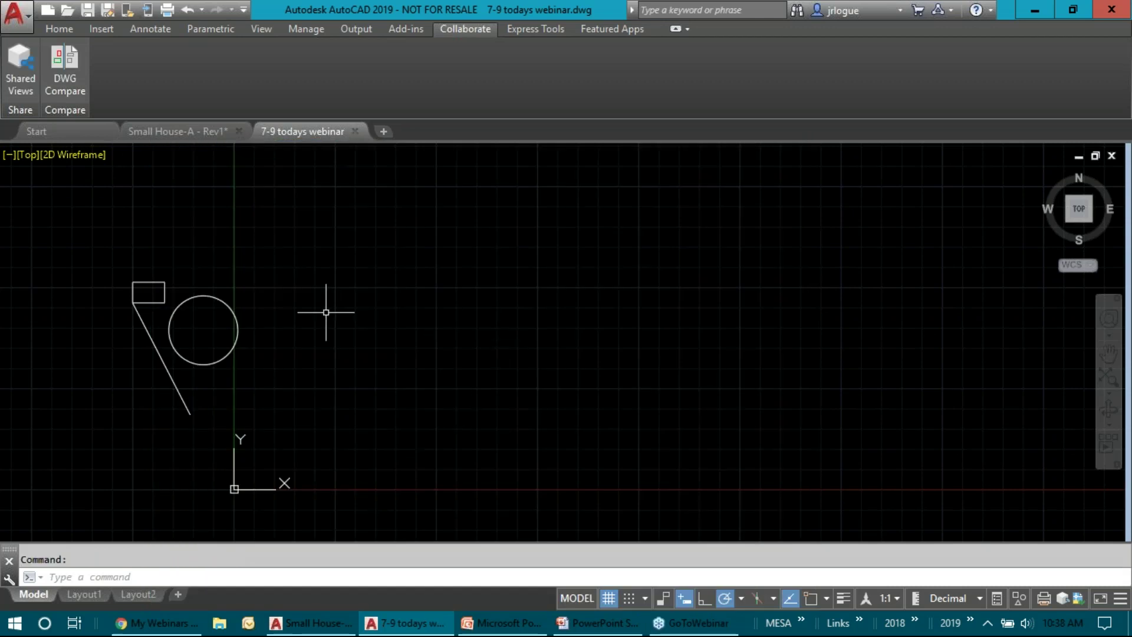
left_click(355, 131)
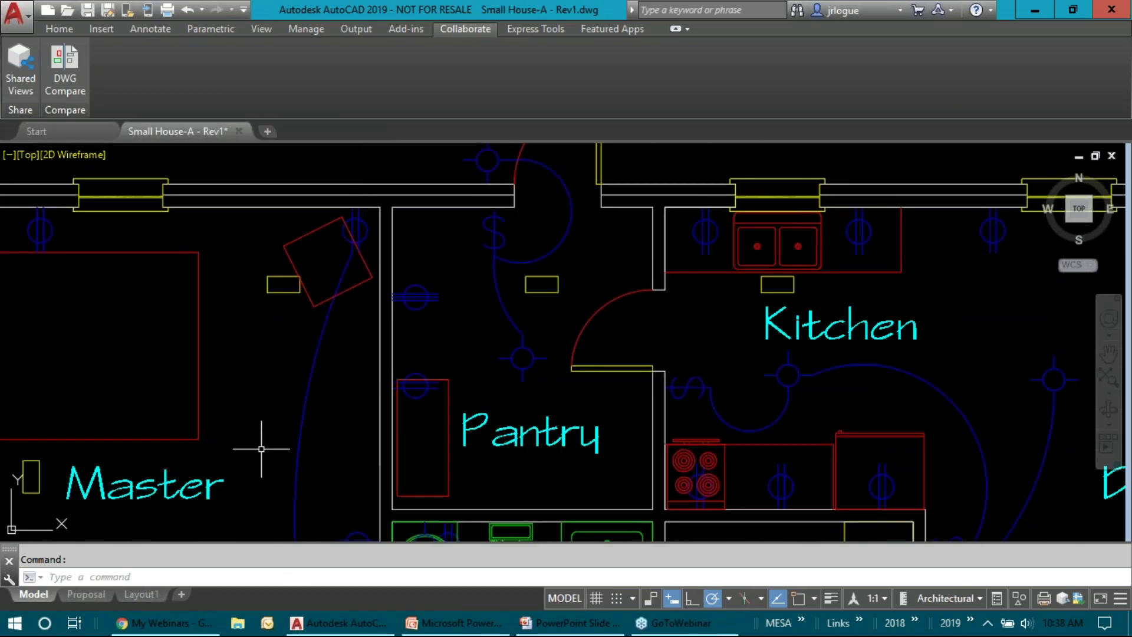
- Switch to the browser, go to web.autocad.com in a new tab and open 7-9 todays webinar.dwg
left_click(168, 624)
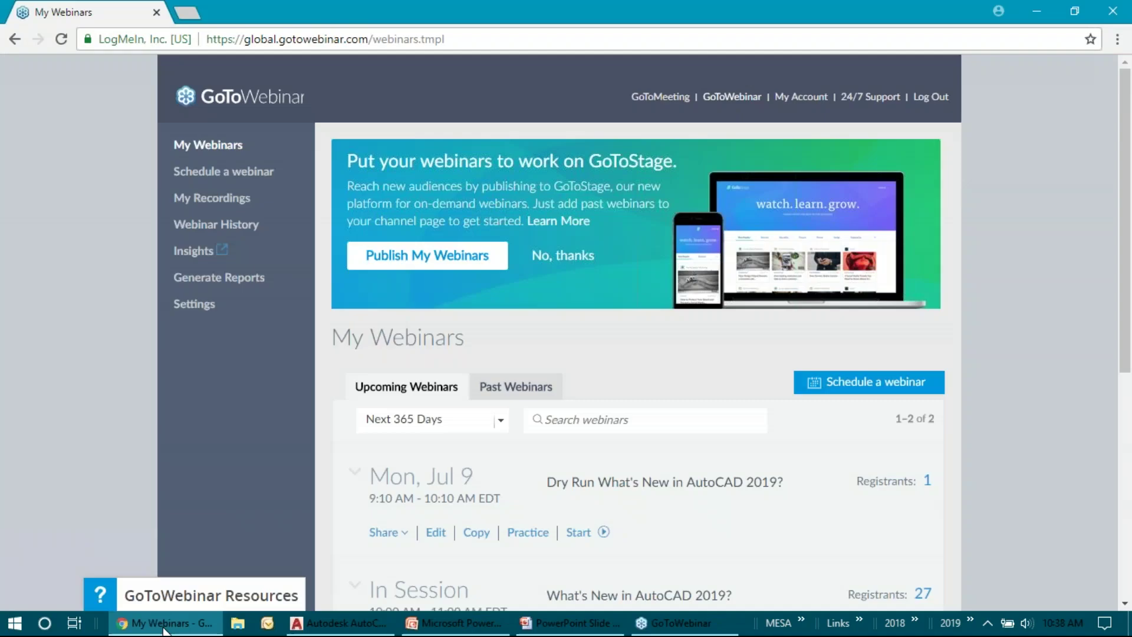
left_click(188, 13)
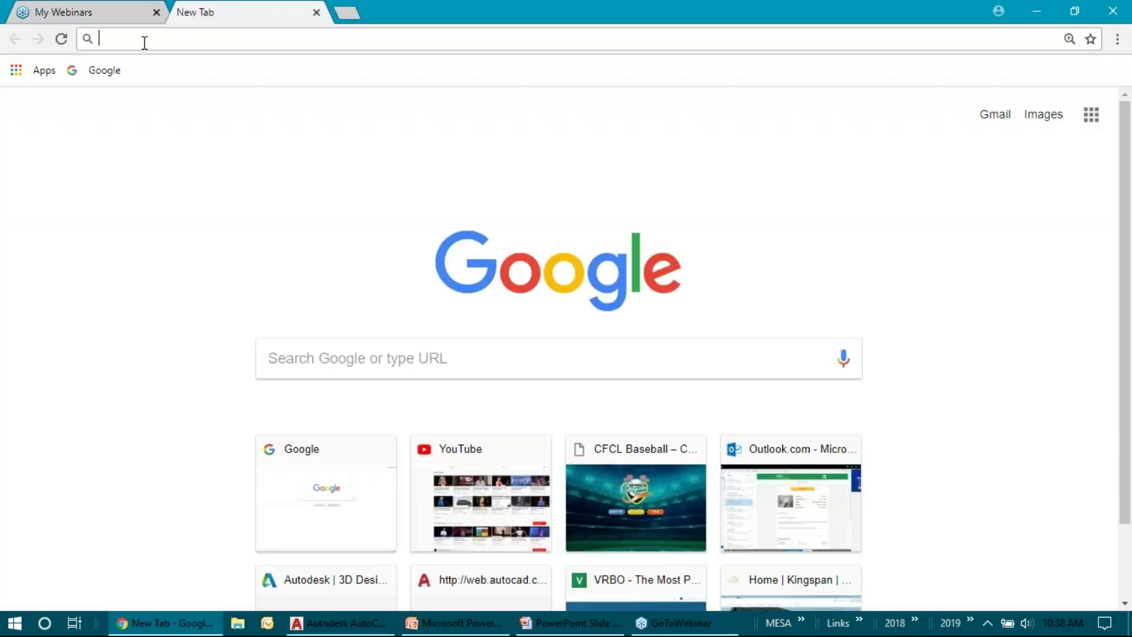
type("web.autocad.com")
key("Return")
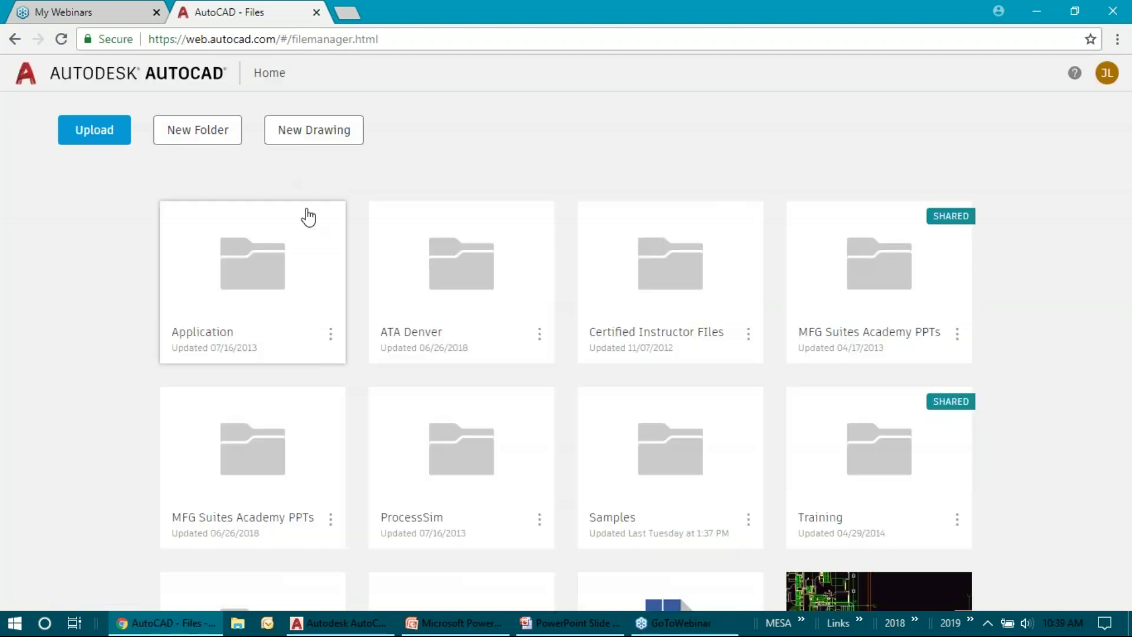
scroll(531, 171, "down", 5)
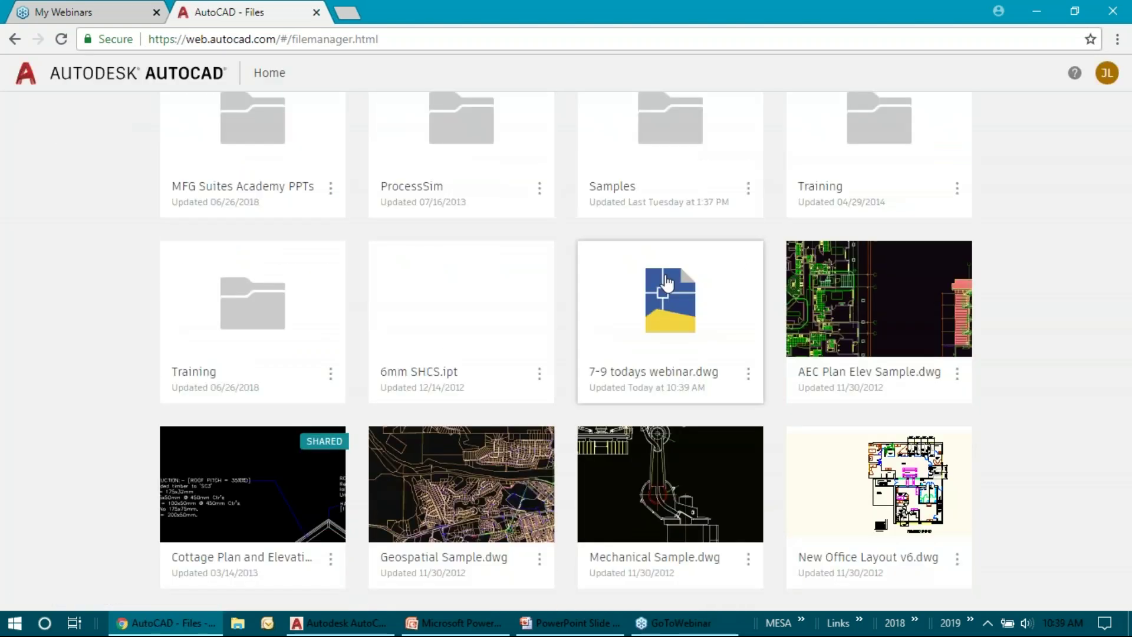
left_click(667, 282)
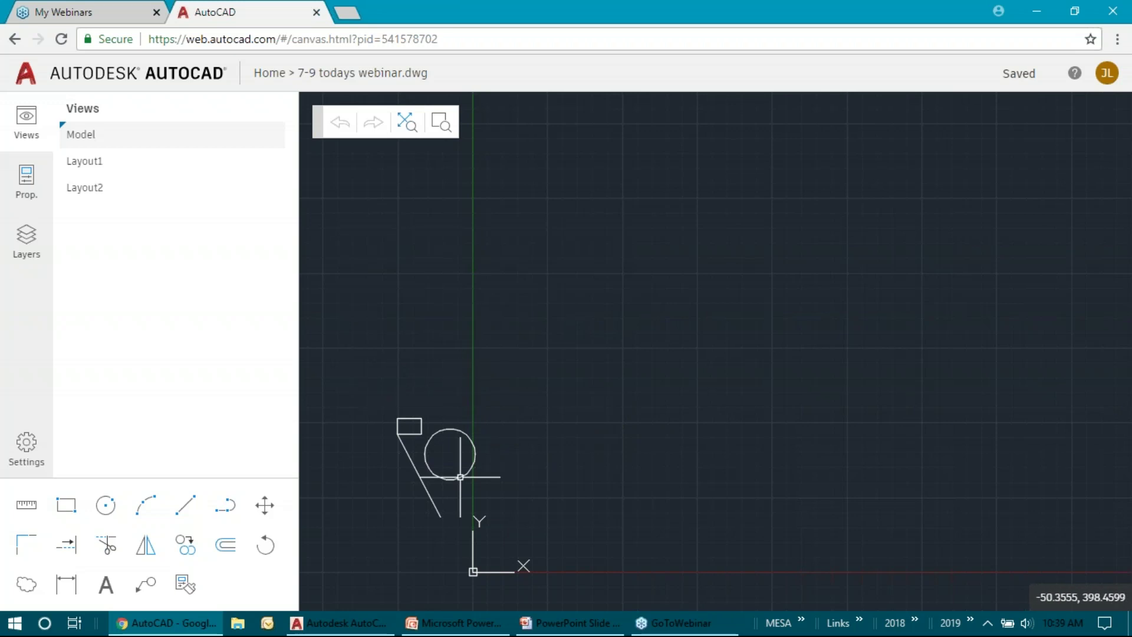
- Switch to desktop AutoCAD and create a named model view Pantry, with a defined window around the pantry as its boundary
left_click(345, 625)
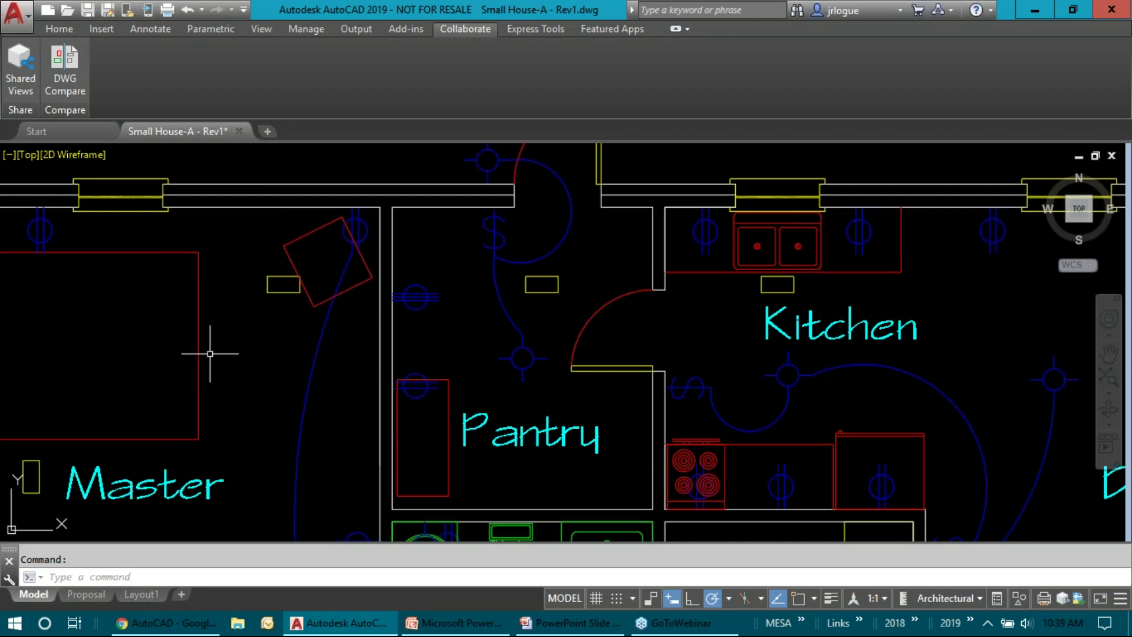
left_click(263, 29)
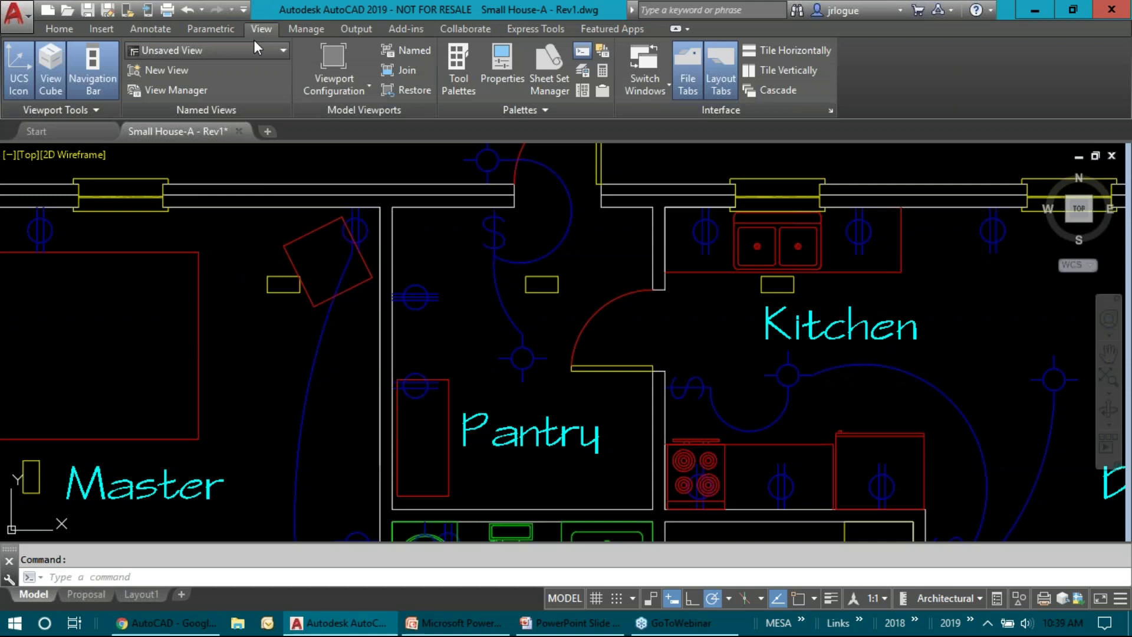
left_click(169, 90)
left_click_drag(777, 281, 879, 64)
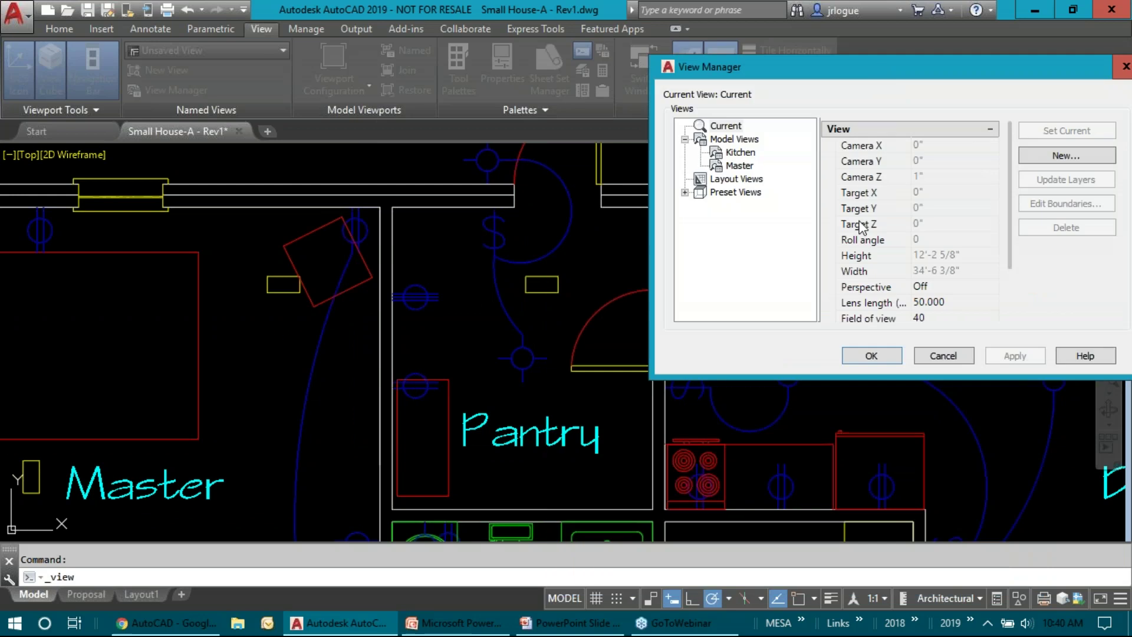
left_click(1069, 155)
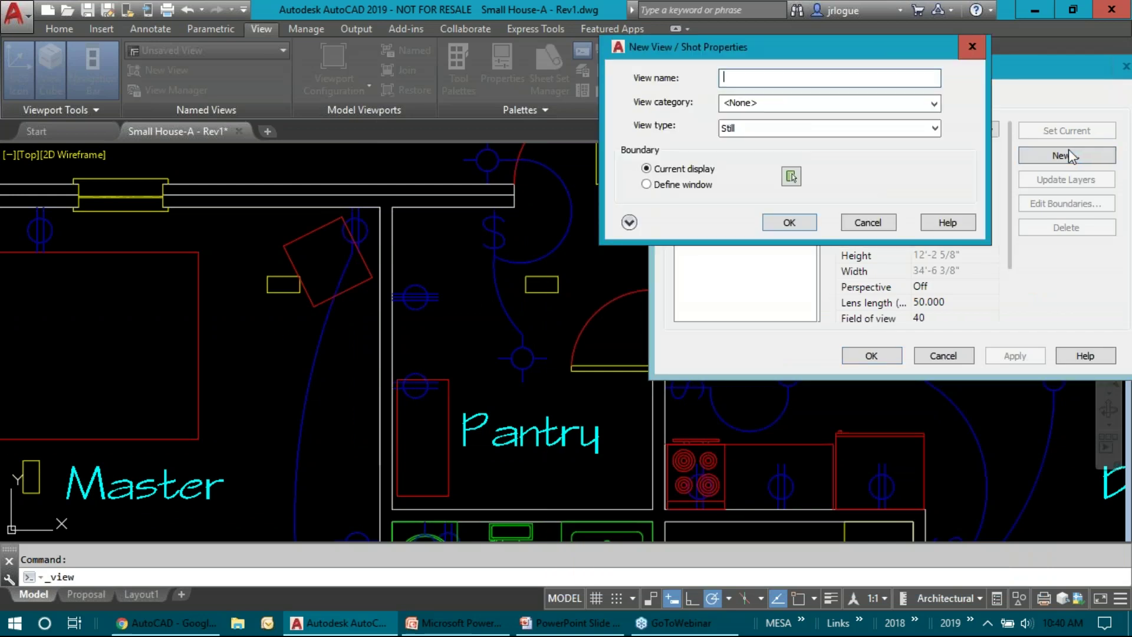
type("Pantry")
left_click(647, 184)
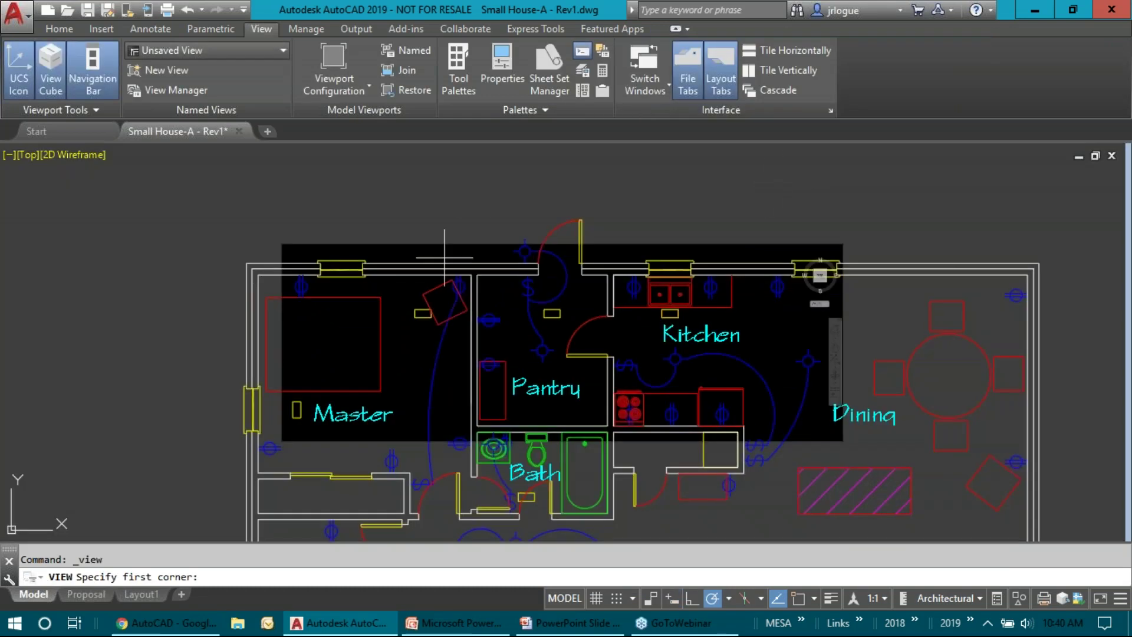
left_click(463, 209)
left_click(622, 442)
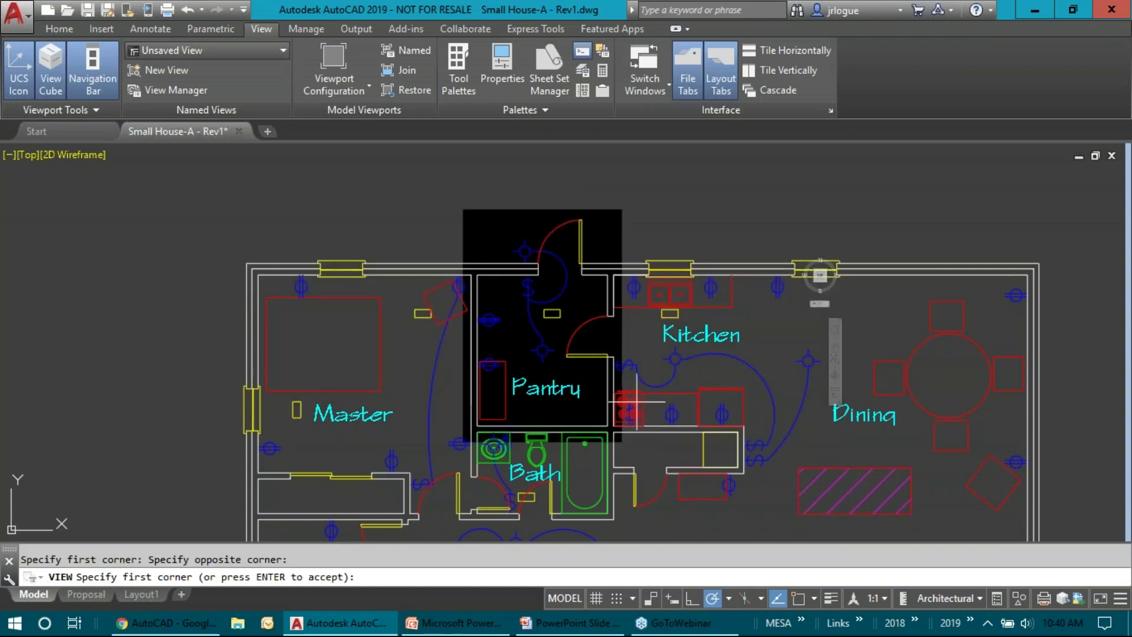
key("Return")
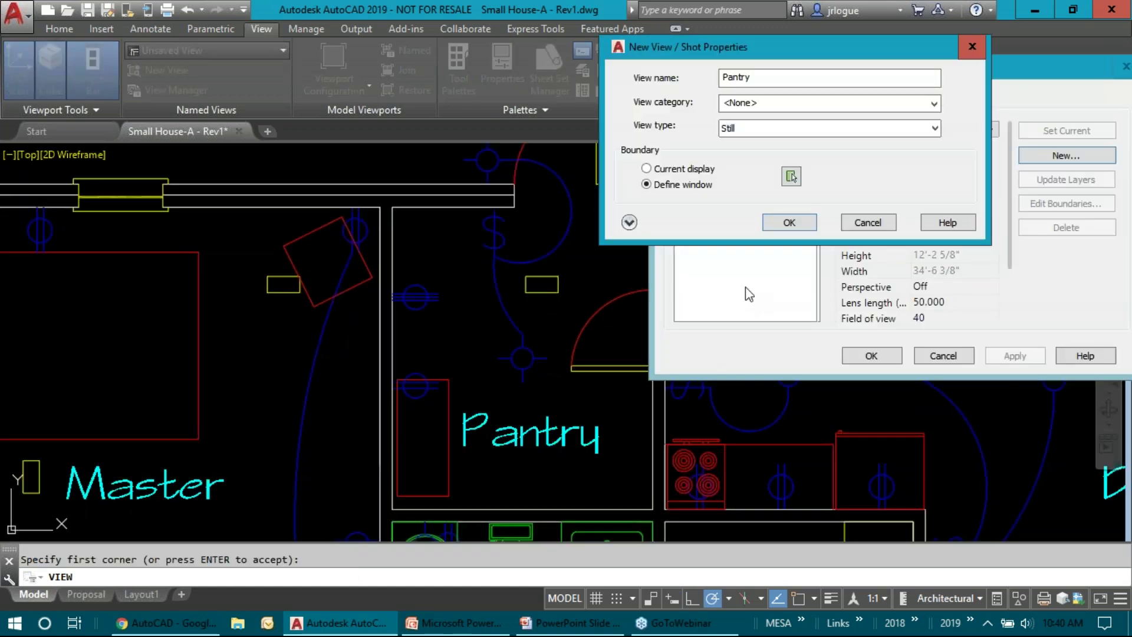
left_click(792, 224)
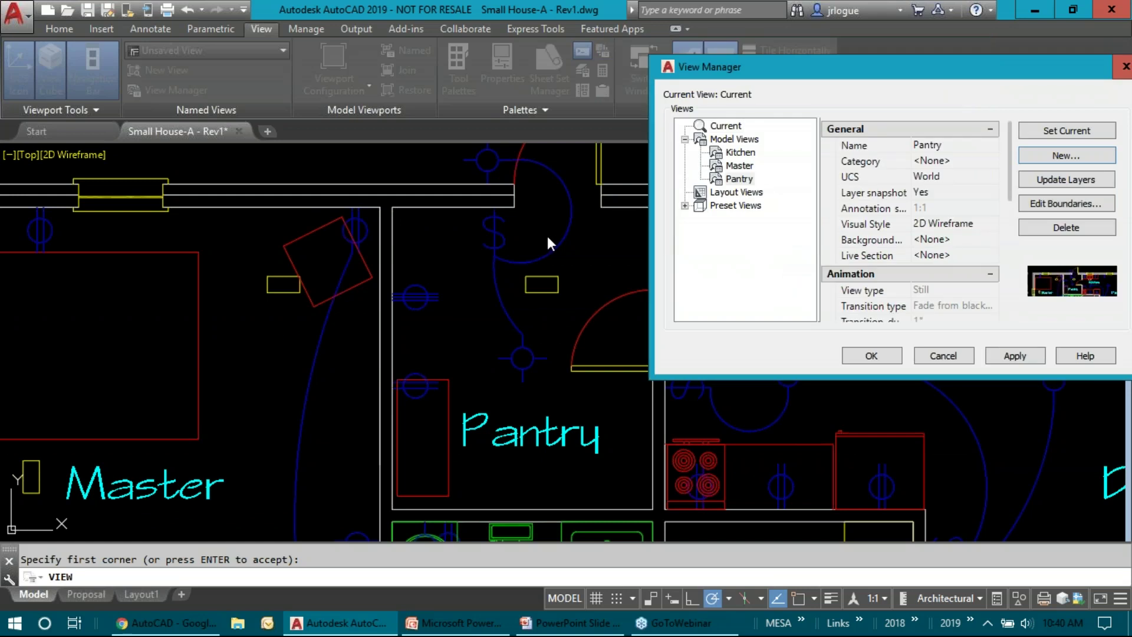
- Apply the saved Master view and the Kitchen view from the View Manager, and close it
left_click(741, 167)
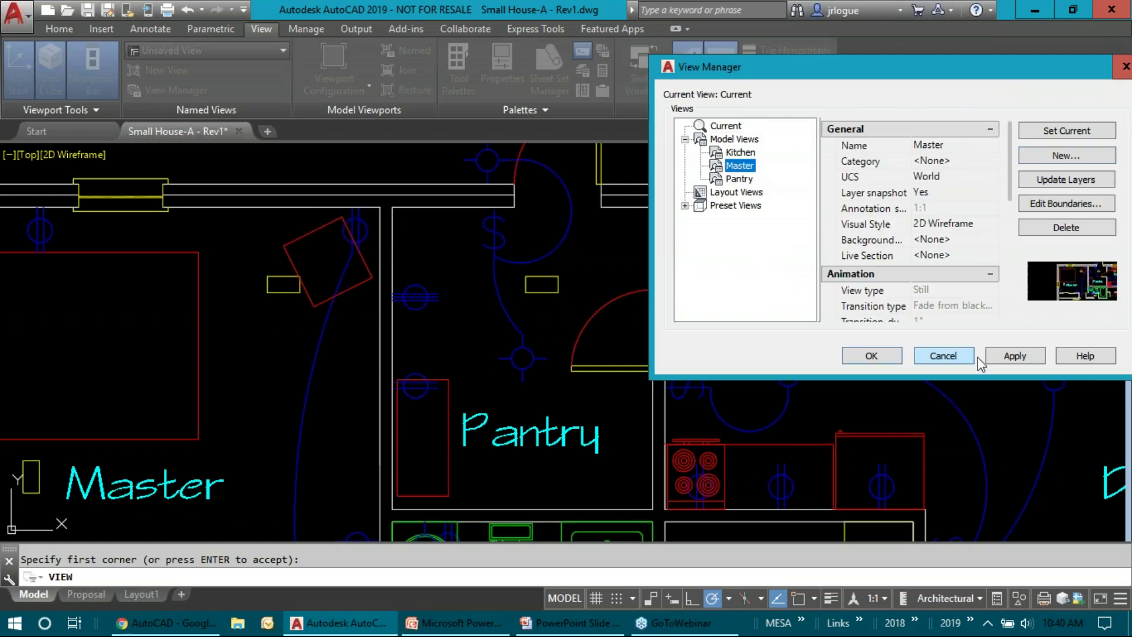
left_click(1014, 357)
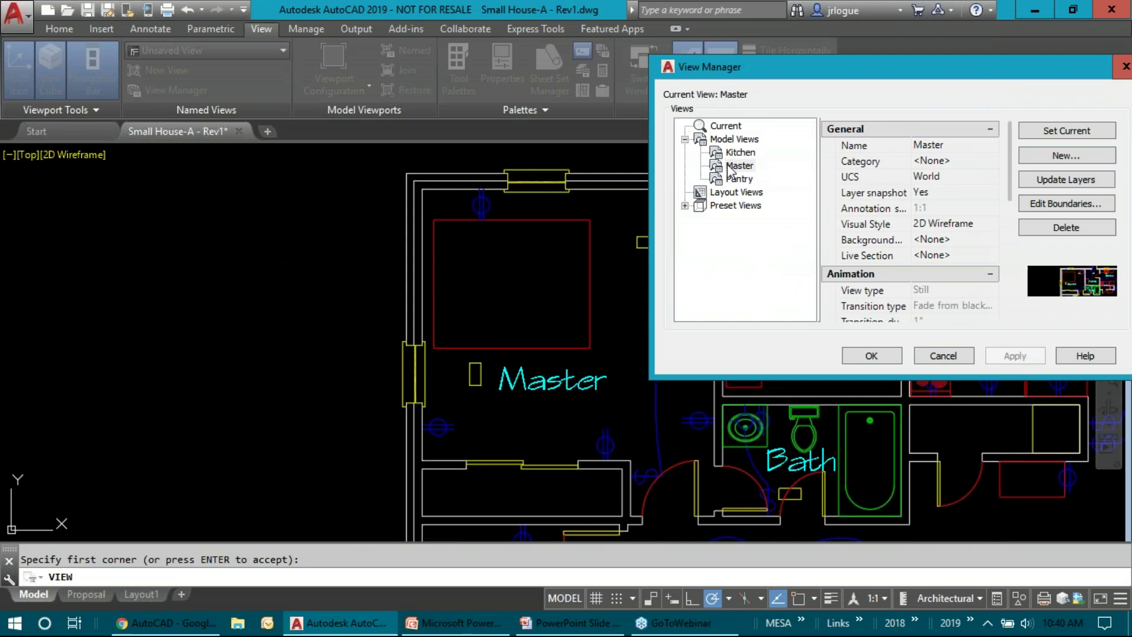
left_click(741, 153)
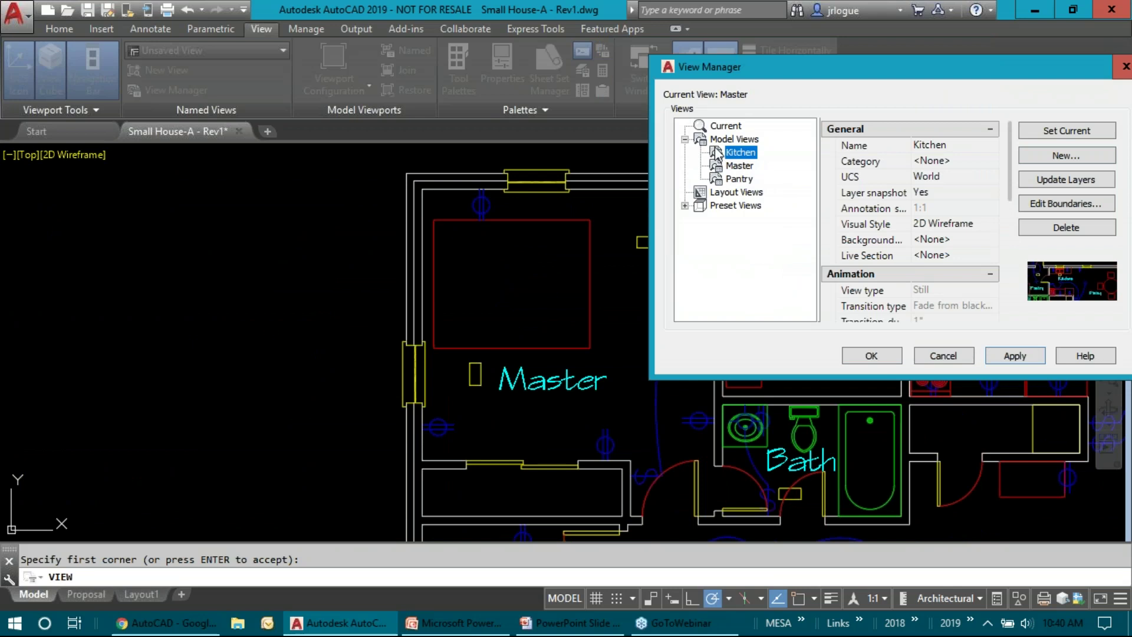
left_click(1018, 361)
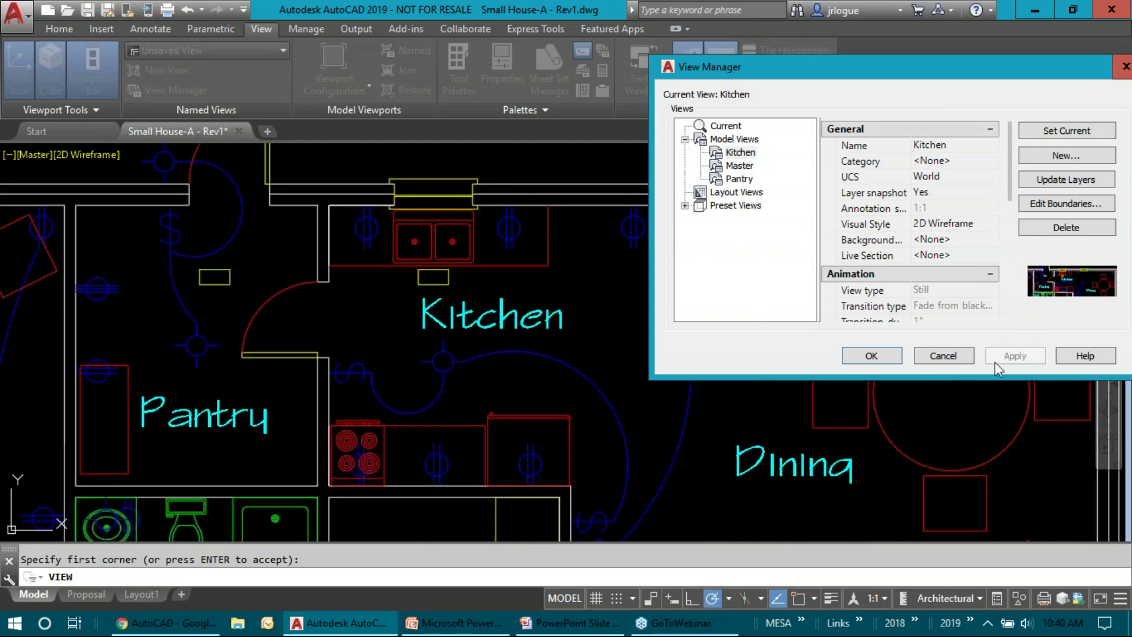
left_click(944, 356)
- Restore the Pantry custom model view from the zoomed-out house plan
scroll(723, 308, "down", 6)
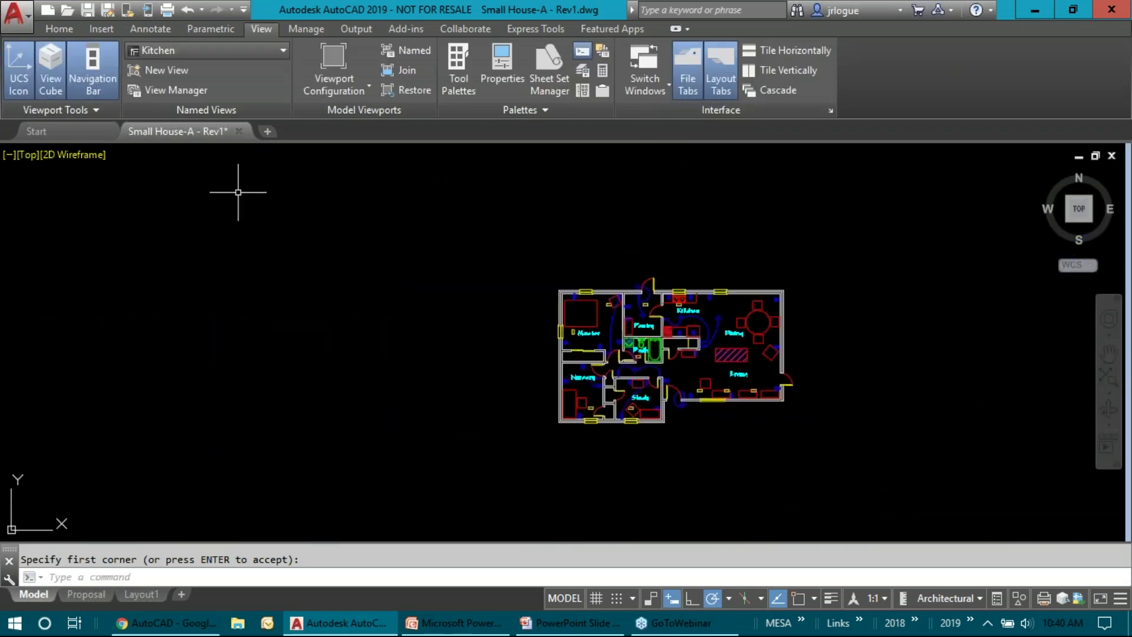
left_click(36, 158)
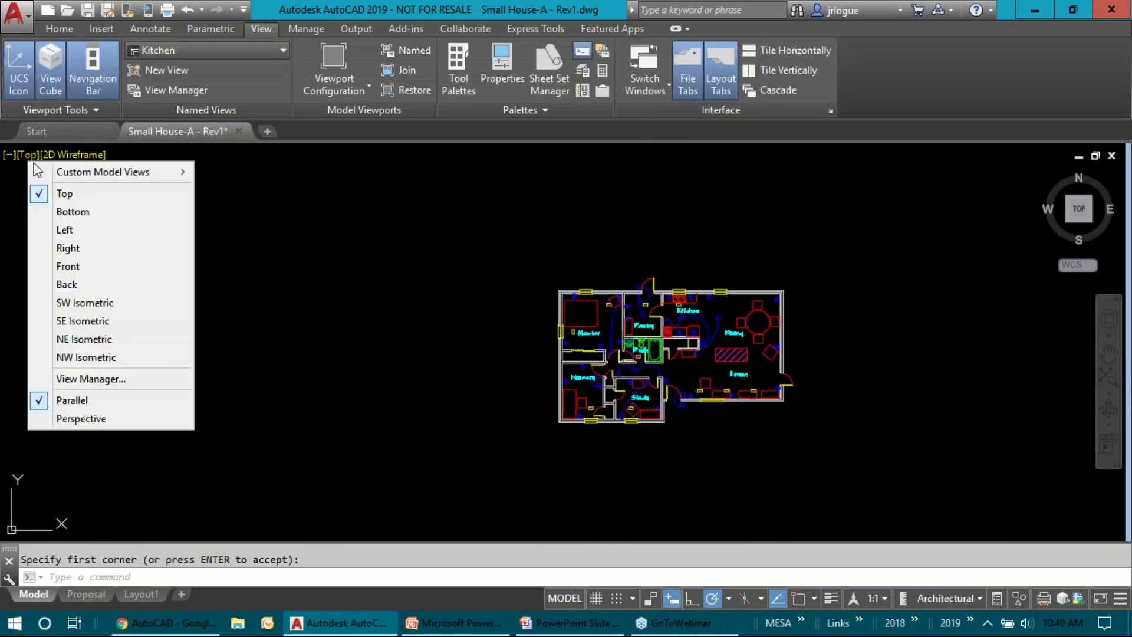
mouse_move(68, 176)
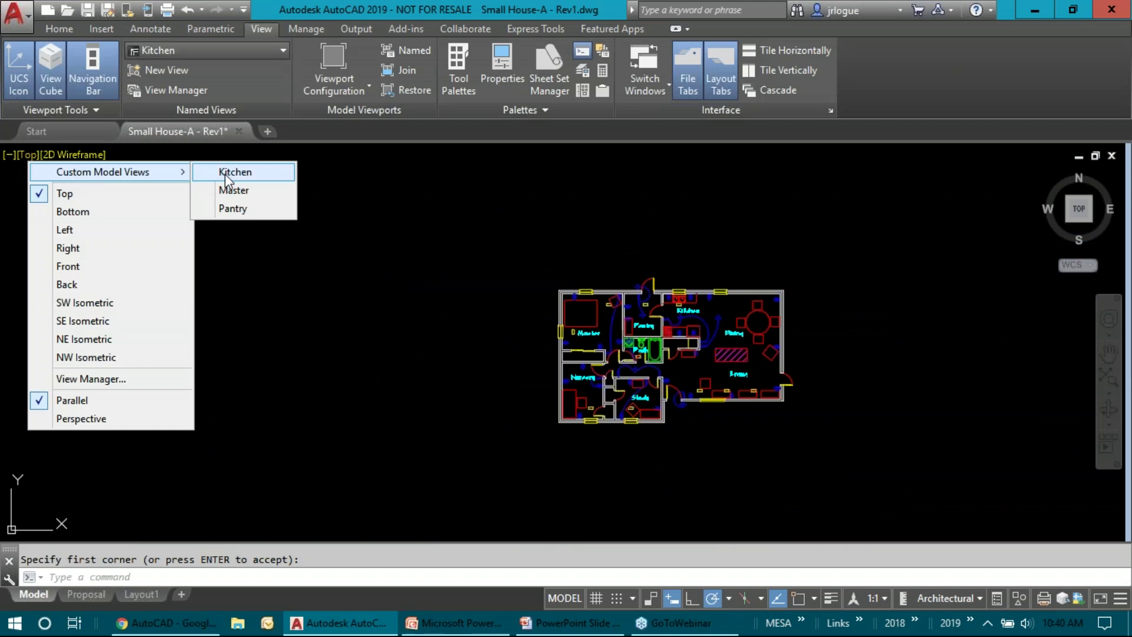
left_click(222, 206)
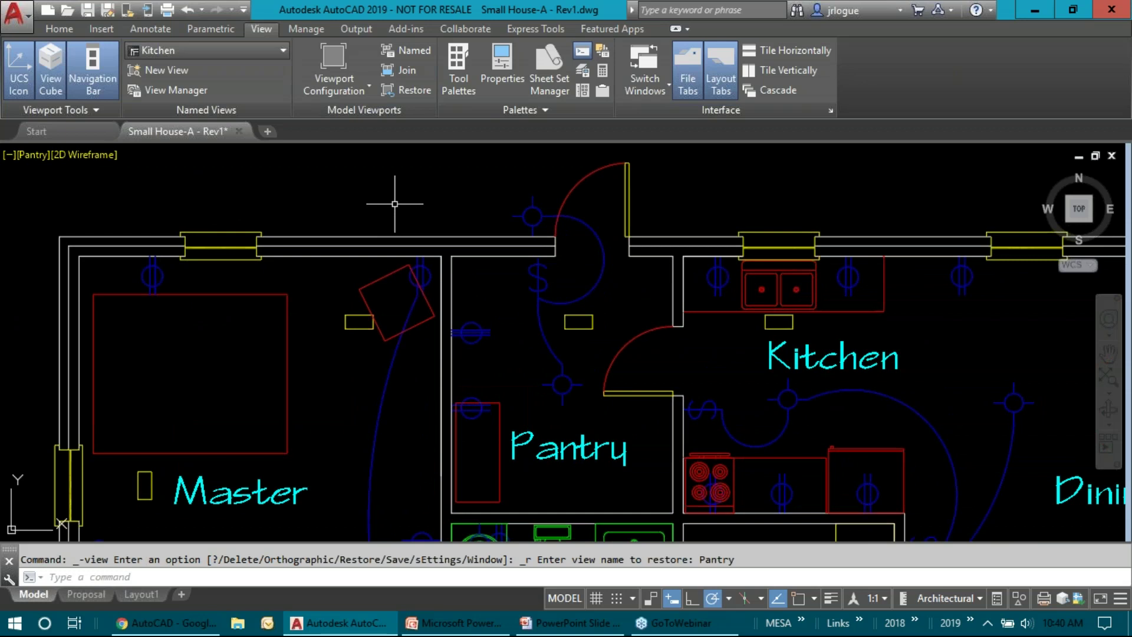
scroll(395, 204, "down", 2)
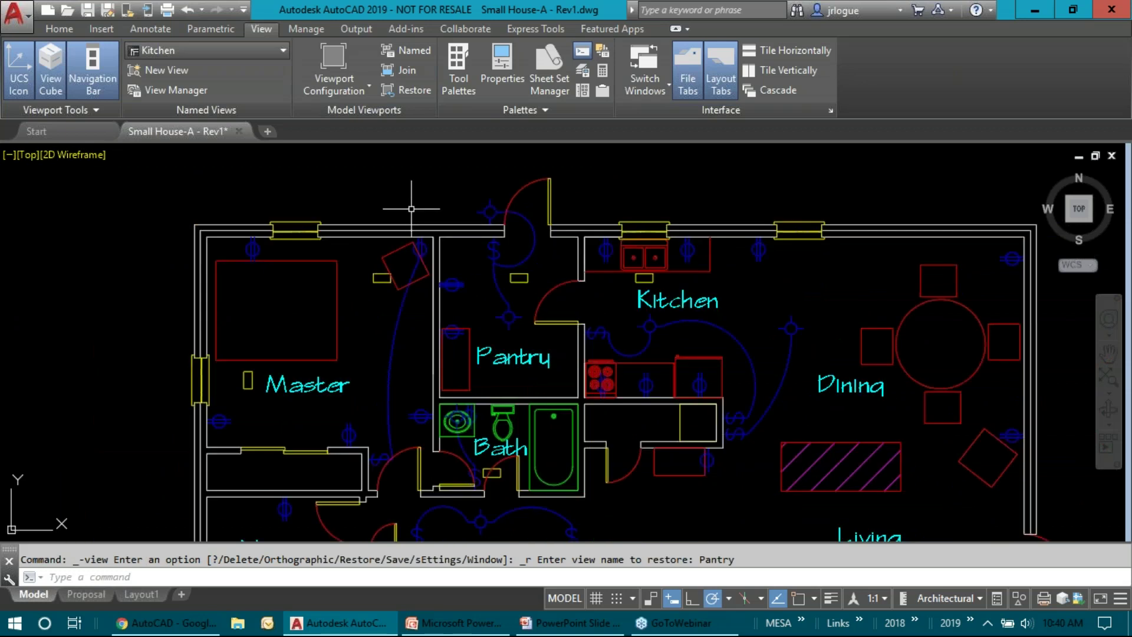
- Insert the saved Pantry view as a viewport on the left half of the Layout1 sheet
left_click(143, 595)
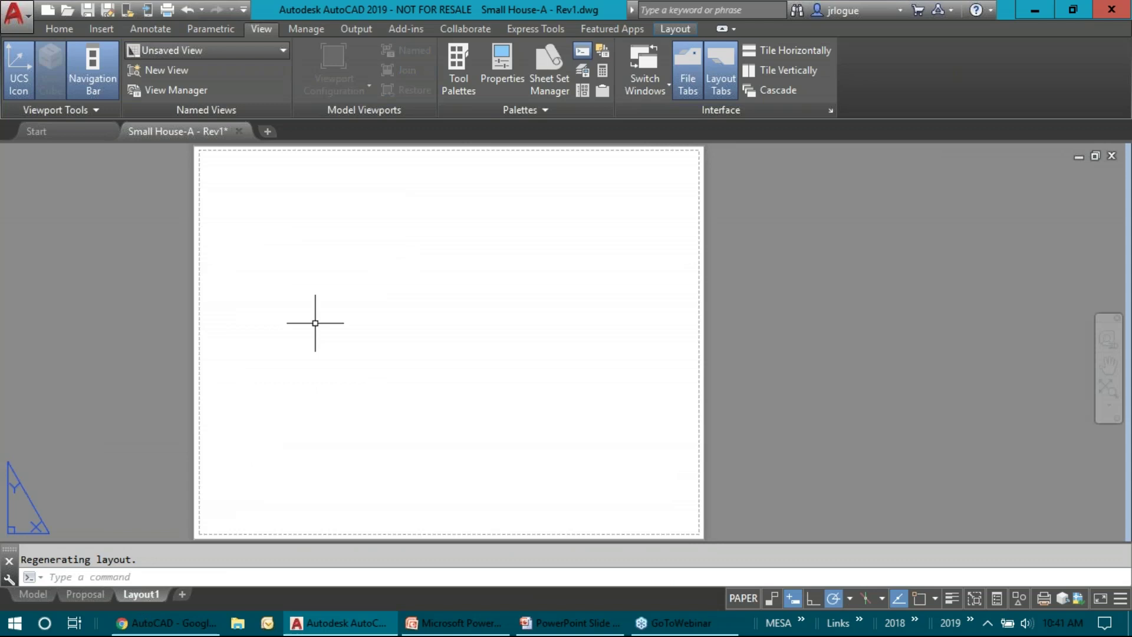
left_click(676, 28)
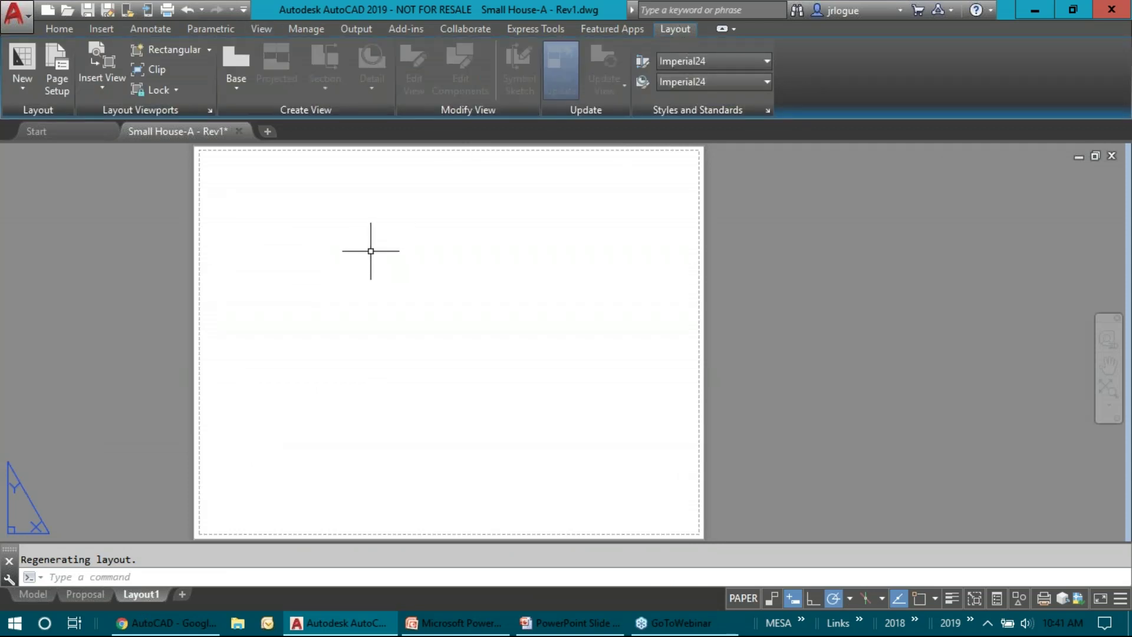
left_click(108, 88)
left_click(113, 217)
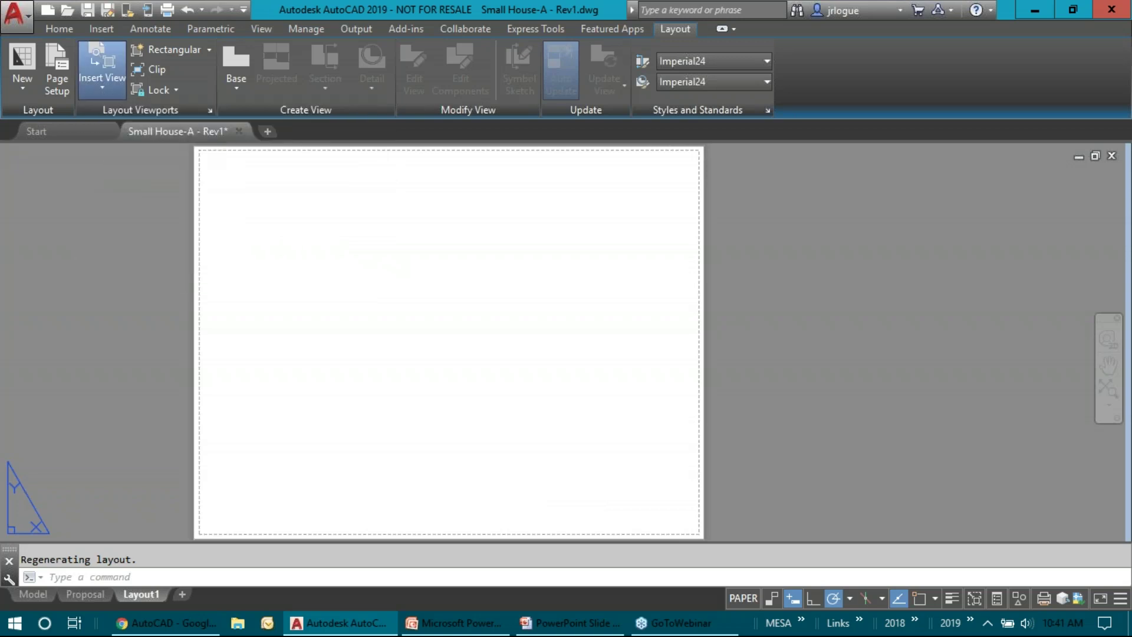
left_click(346, 345)
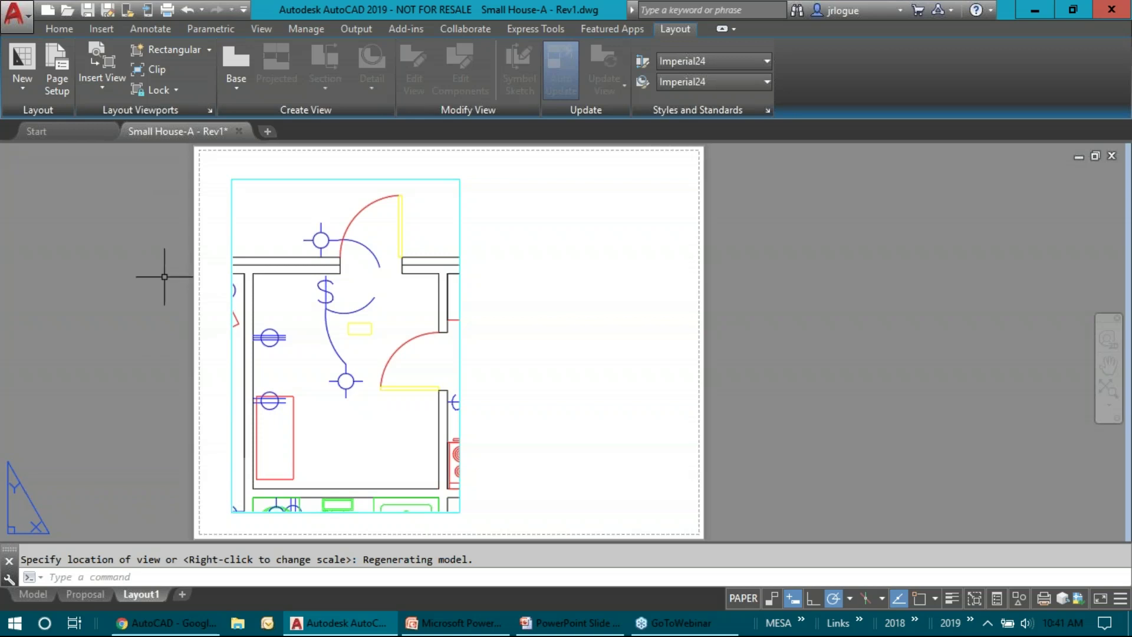
- Go back to model space by way of the Proposal layout, and open DesignCenter over the house plan
mouse_move(86, 597)
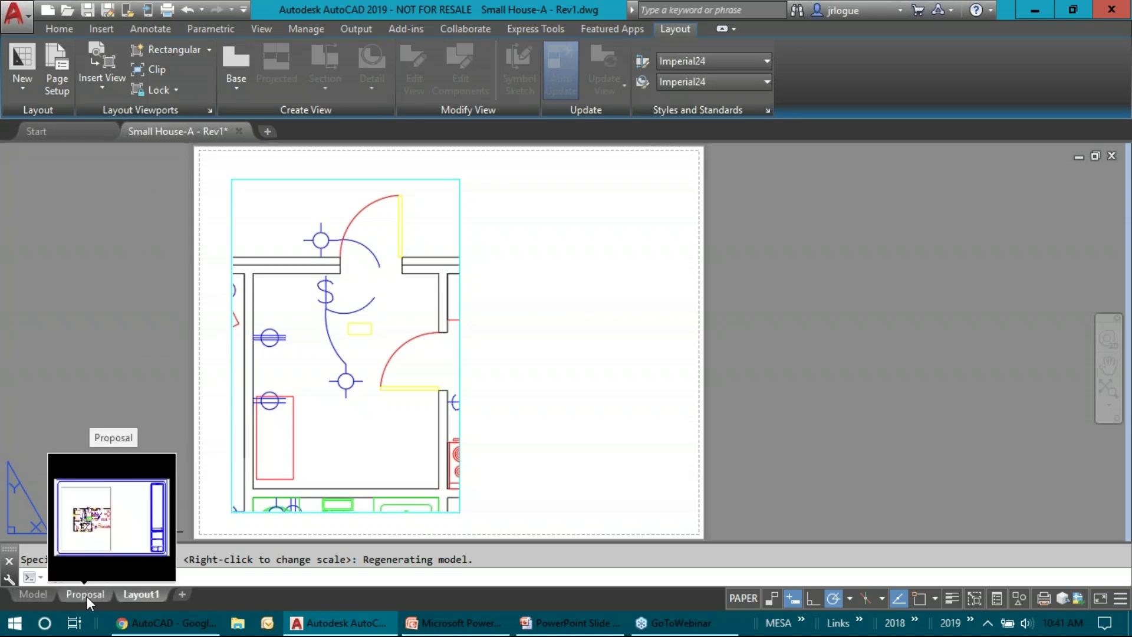
left_click(87, 597)
left_click(32, 594)
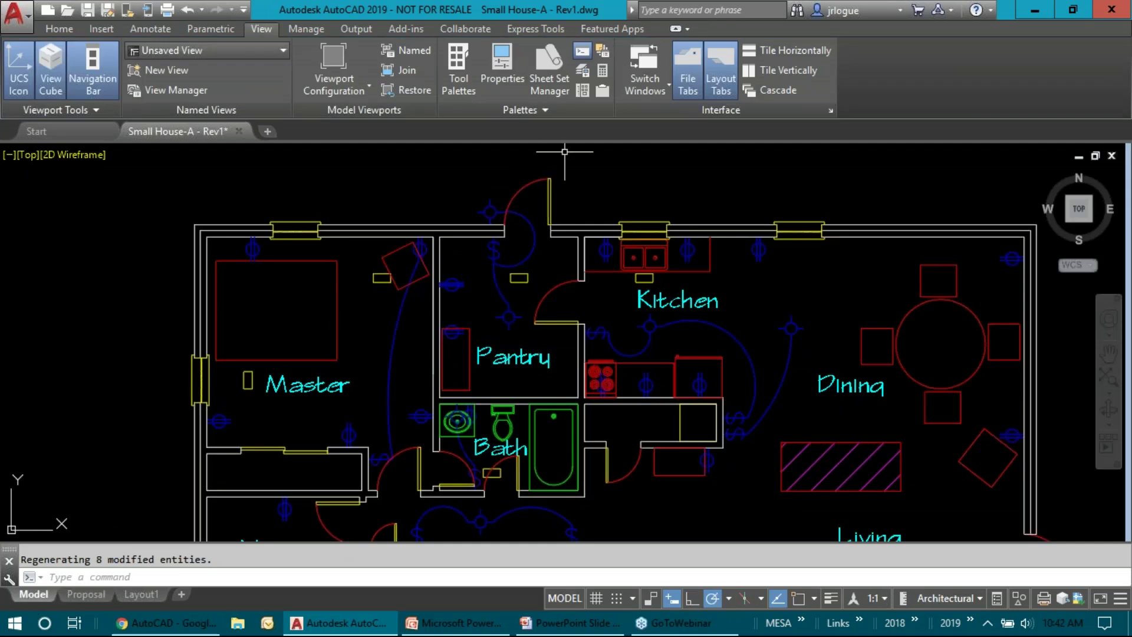
left_click(583, 96)
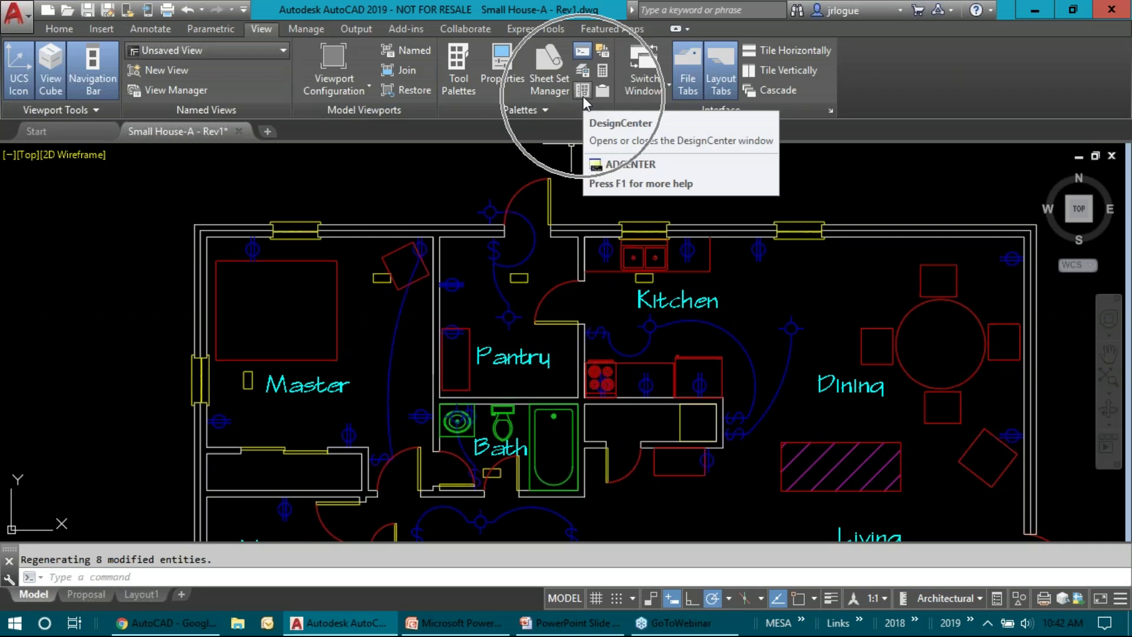
left_click(583, 92)
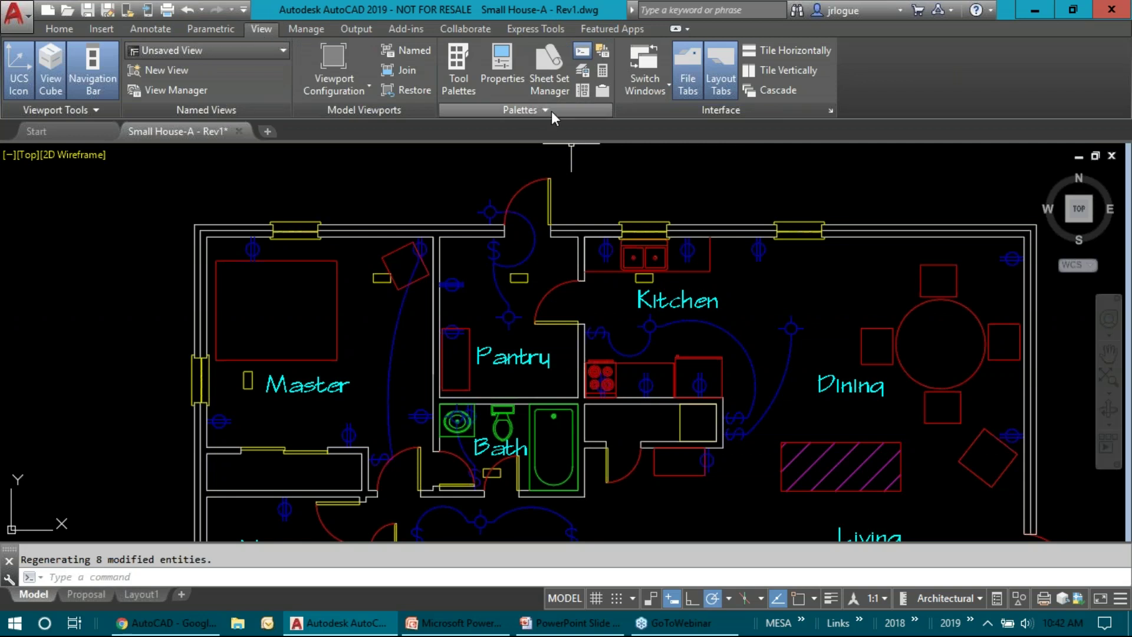
left_click(582, 91)
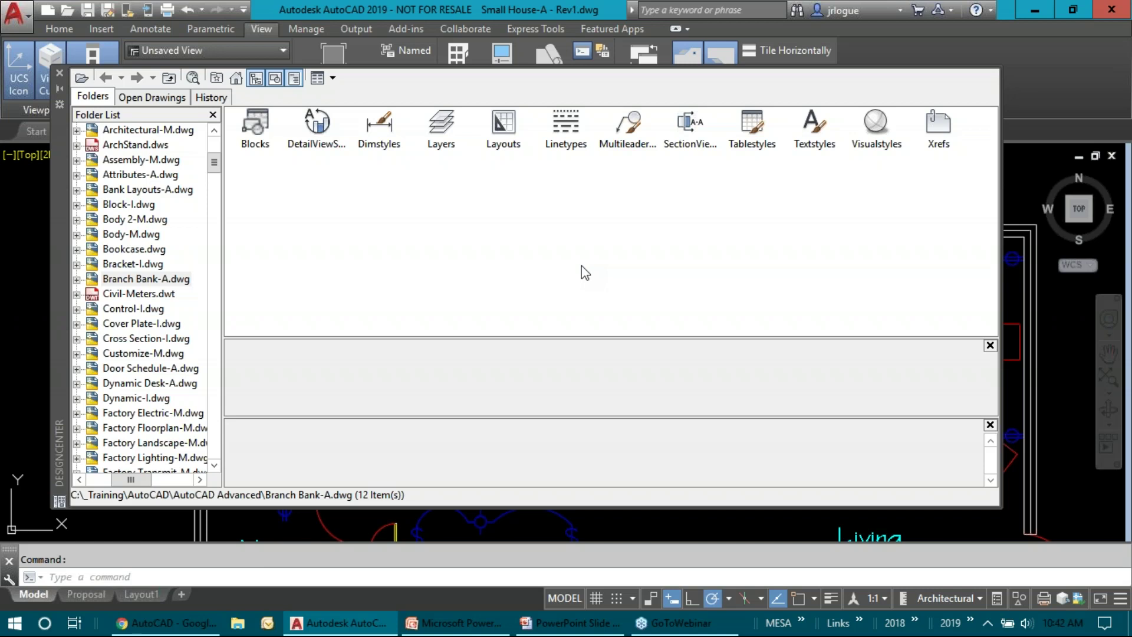
left_click_drag(59, 139, 247, 96)
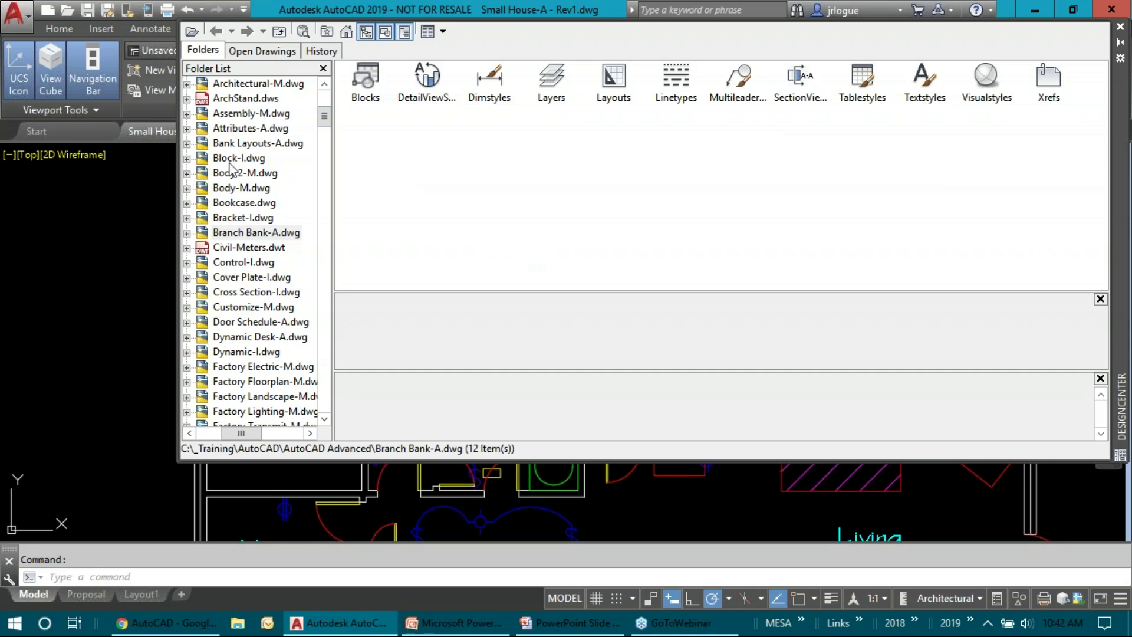
- Browse the AutoCAD Advanced folder in DesignCenter to Bank Layouts-A.dwg and list its blocks
left_click_drag(325, 115, 327, 100)
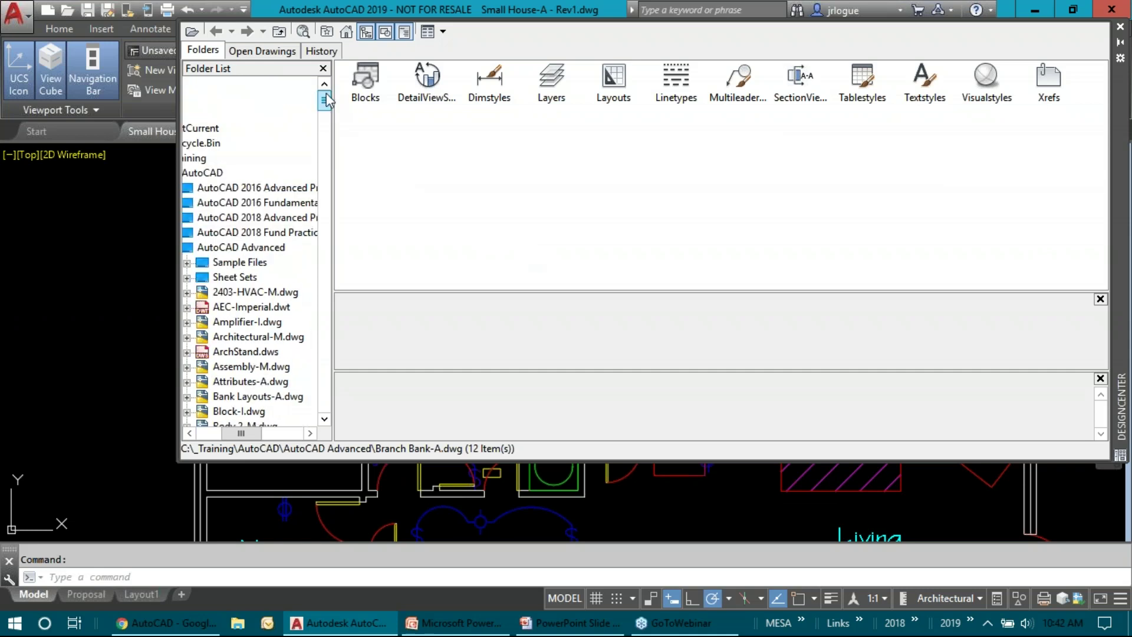
mouse_move(236, 433)
left_mouse_down()
mouse_move(200, 433)
mouse_move(221, 434)
left_mouse_up()
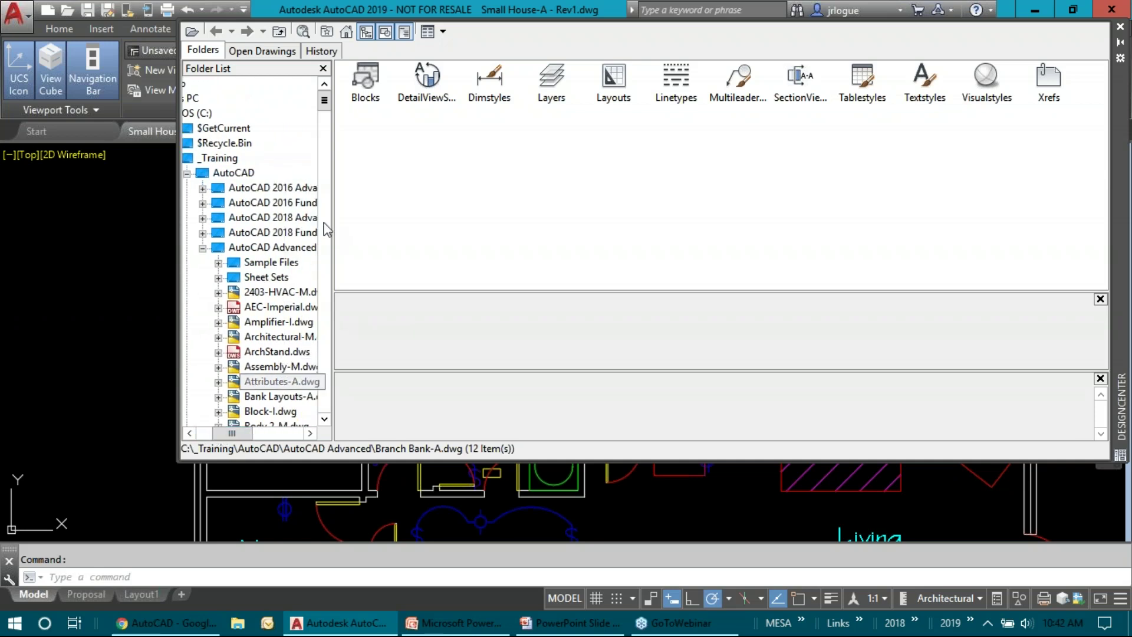
left_click(324, 420)
left_click(325, 420)
left_click(324, 419)
left_click(325, 419)
left_click(324, 420)
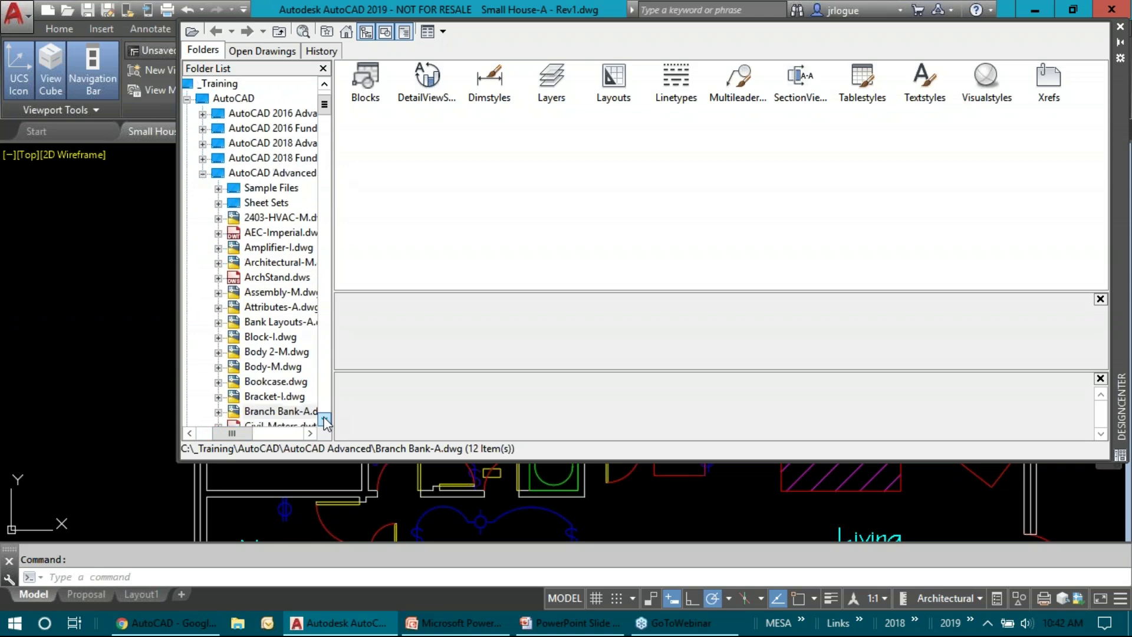
left_click(324, 419)
left_click(324, 419)
left_click(325, 420)
left_click(325, 419)
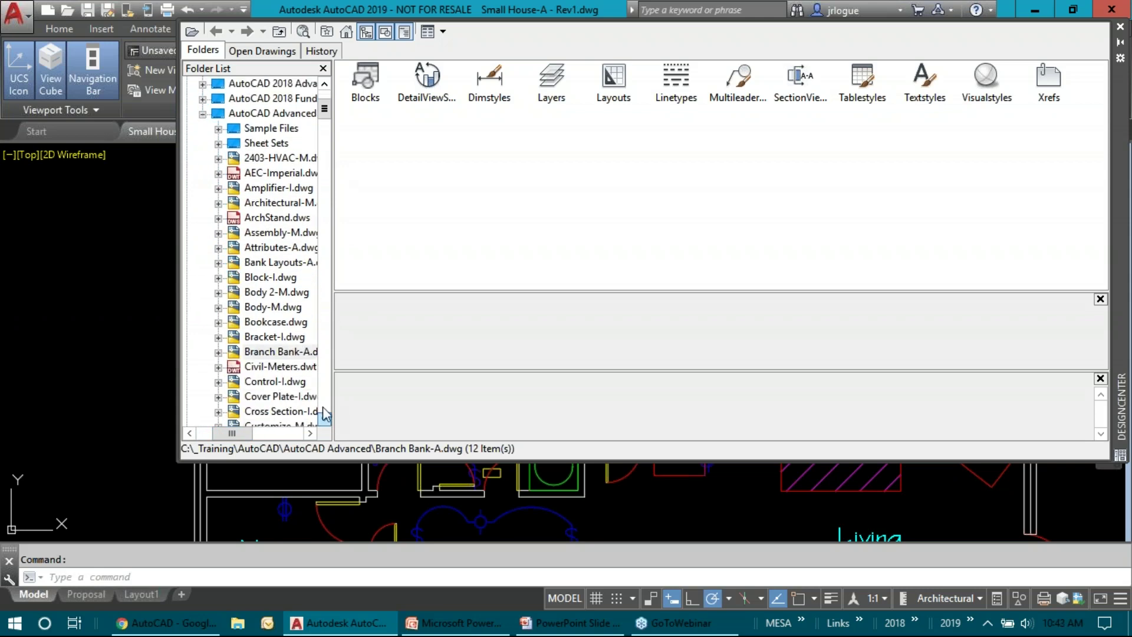
left_click(219, 263)
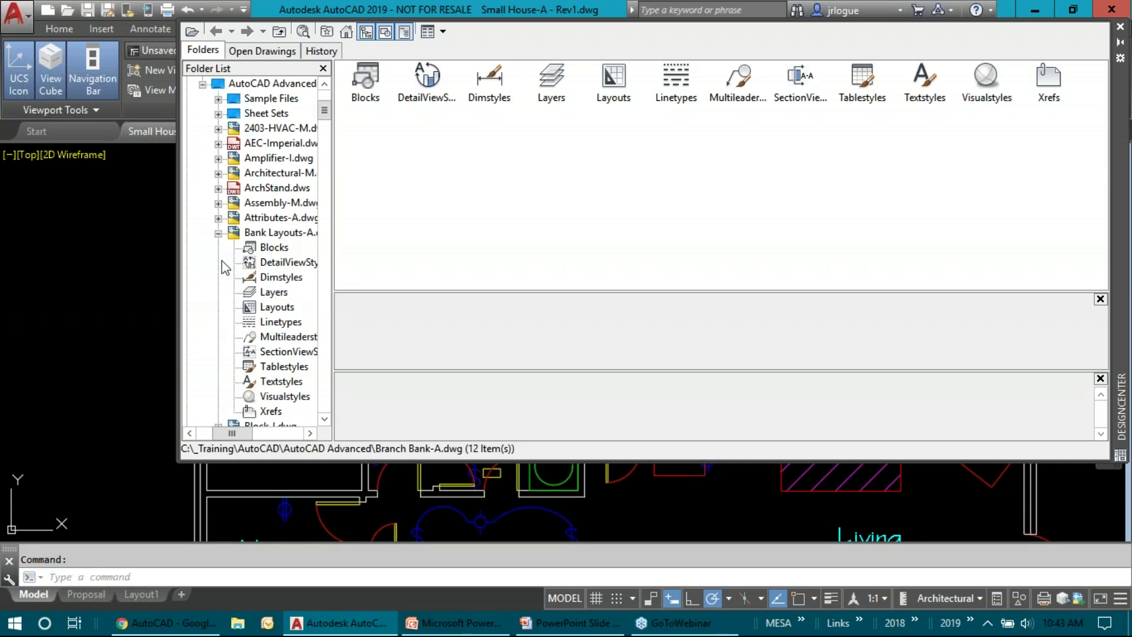
left_click(270, 248)
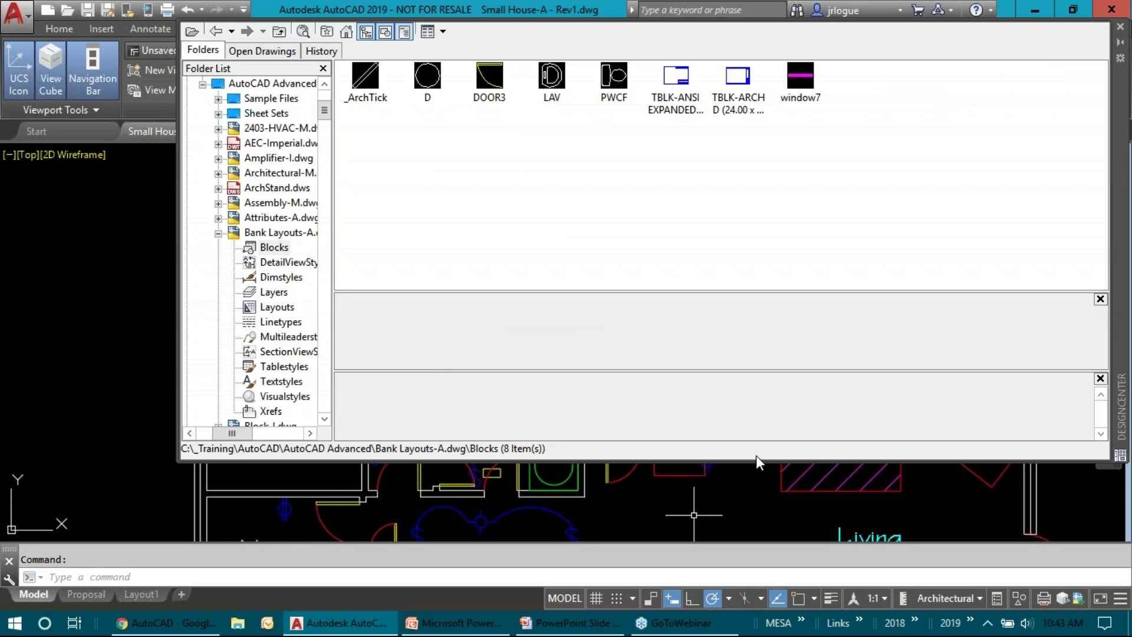
- Shorten the DesignCenter window to uncover the plan and insert the PWCF block in the open area beside the Living label
left_click_drag(752, 464, 748, 338)
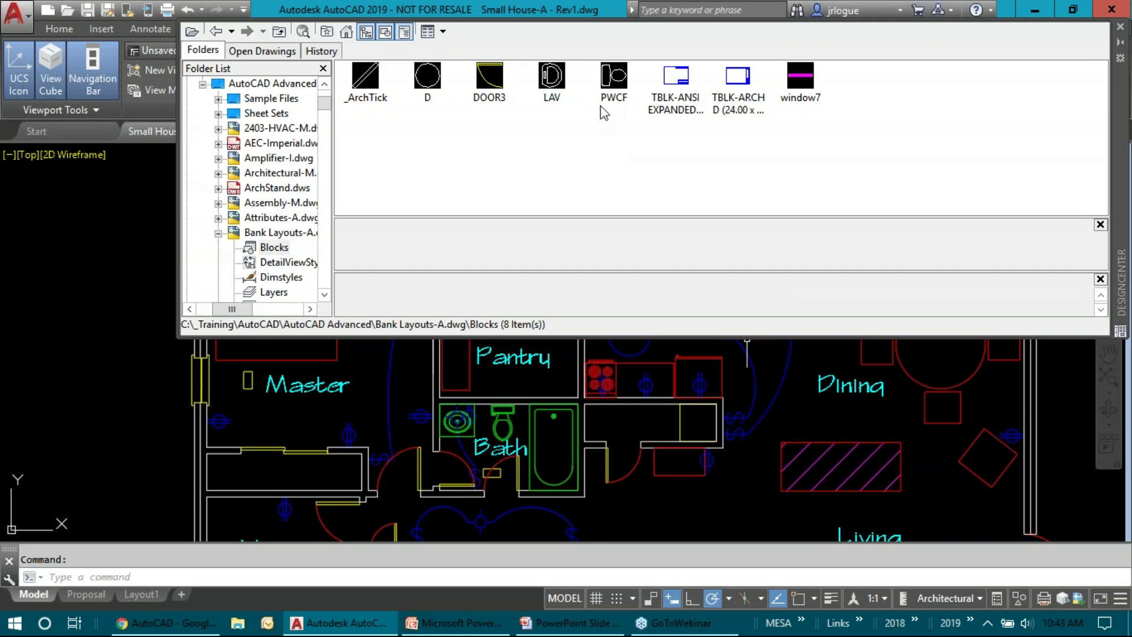
left_click(617, 80)
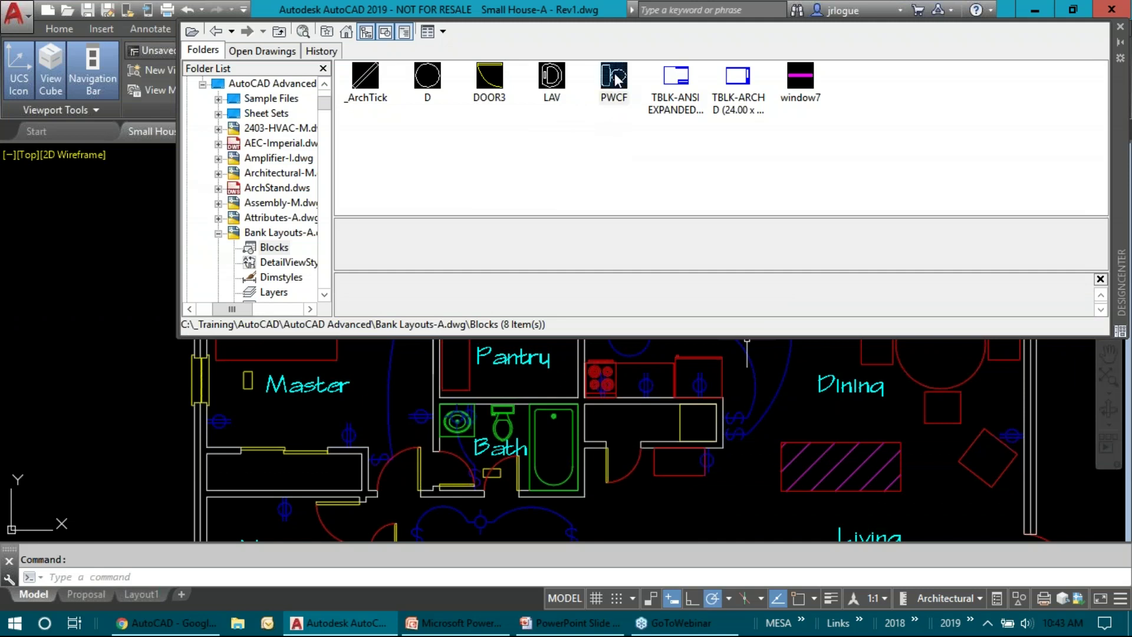
mouse_move(618, 80)
left_mouse_down()
mouse_move(693, 224)
mouse_move(766, 419)
mouse_move(721, 504)
left_mouse_up()
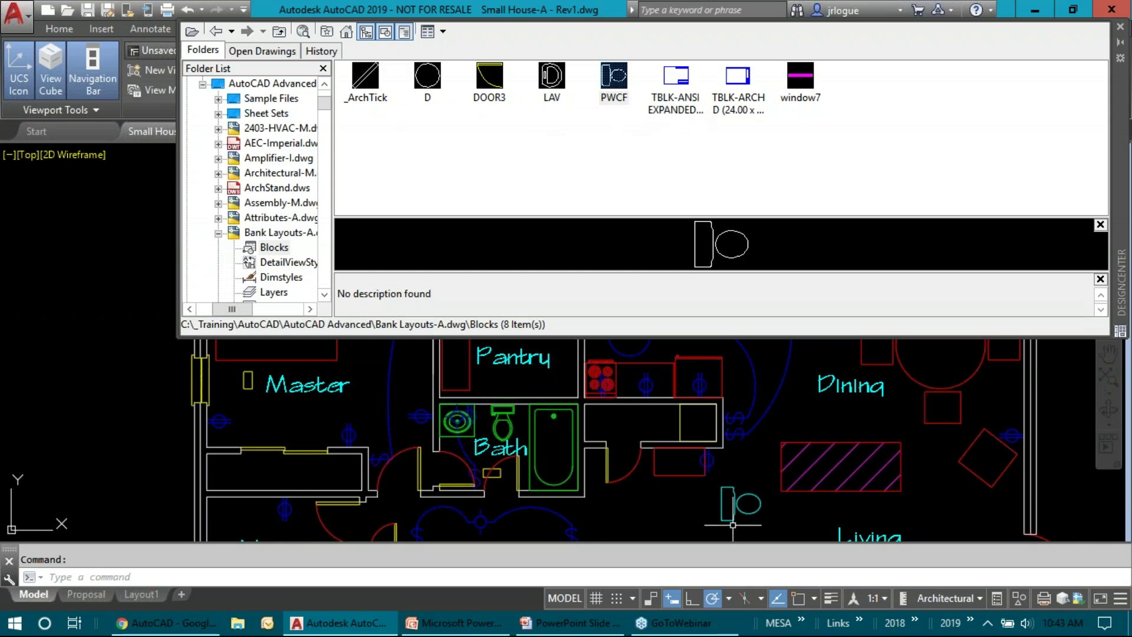
- Add the Stairs layer from Bank Layouts-A.dwg to the current drawing and check for it in the drawing's layer list
left_click(274, 292)
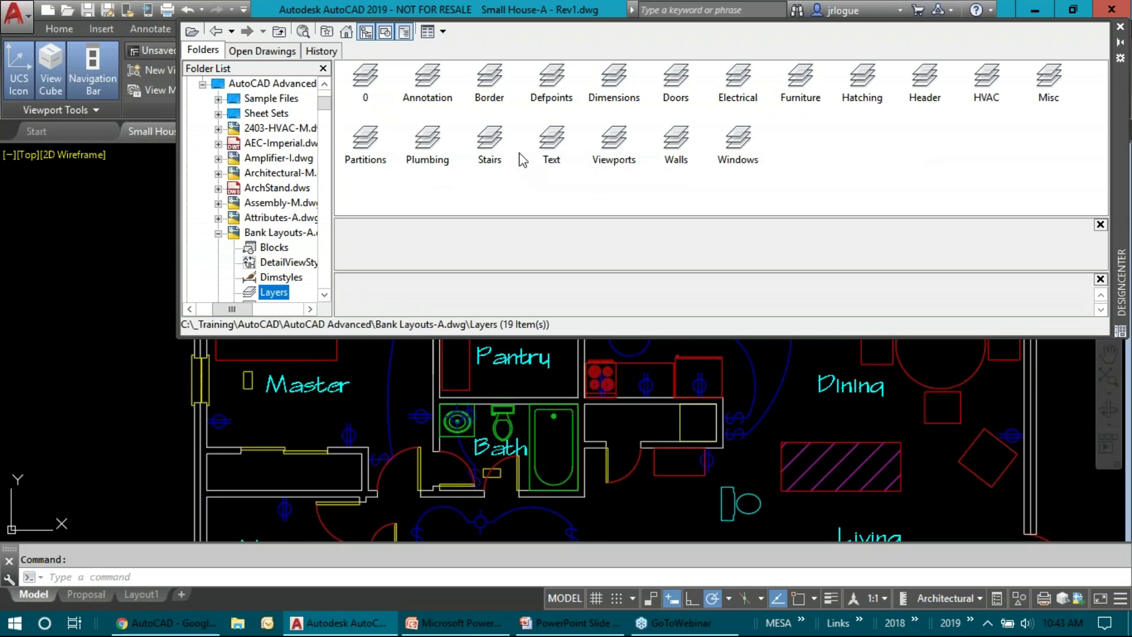
left_click(124, 204)
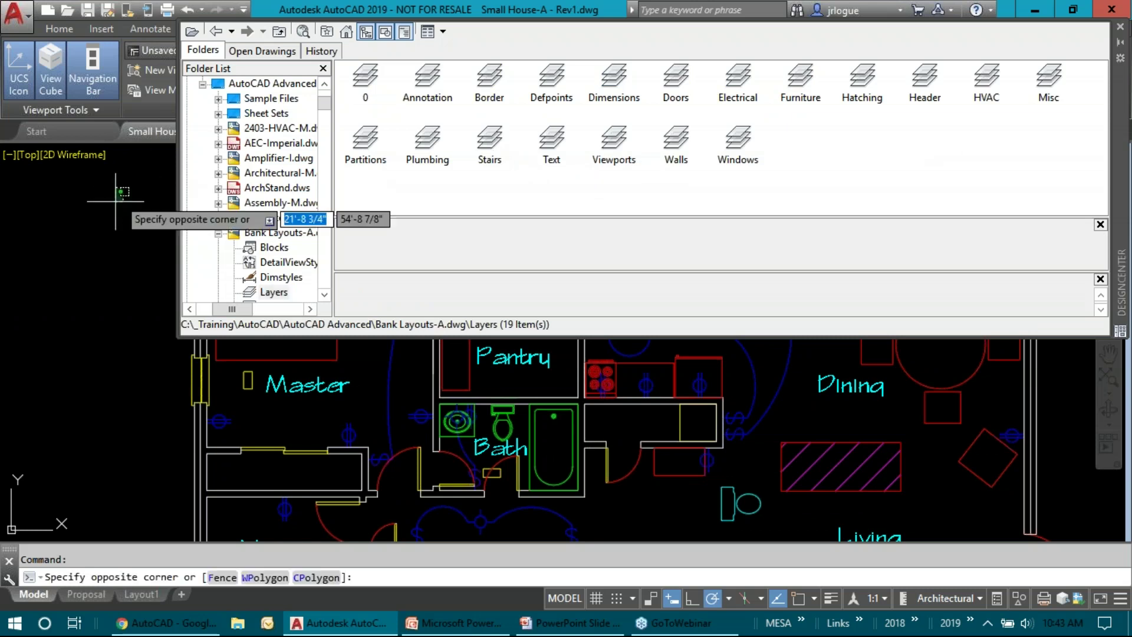
left_click(61, 28)
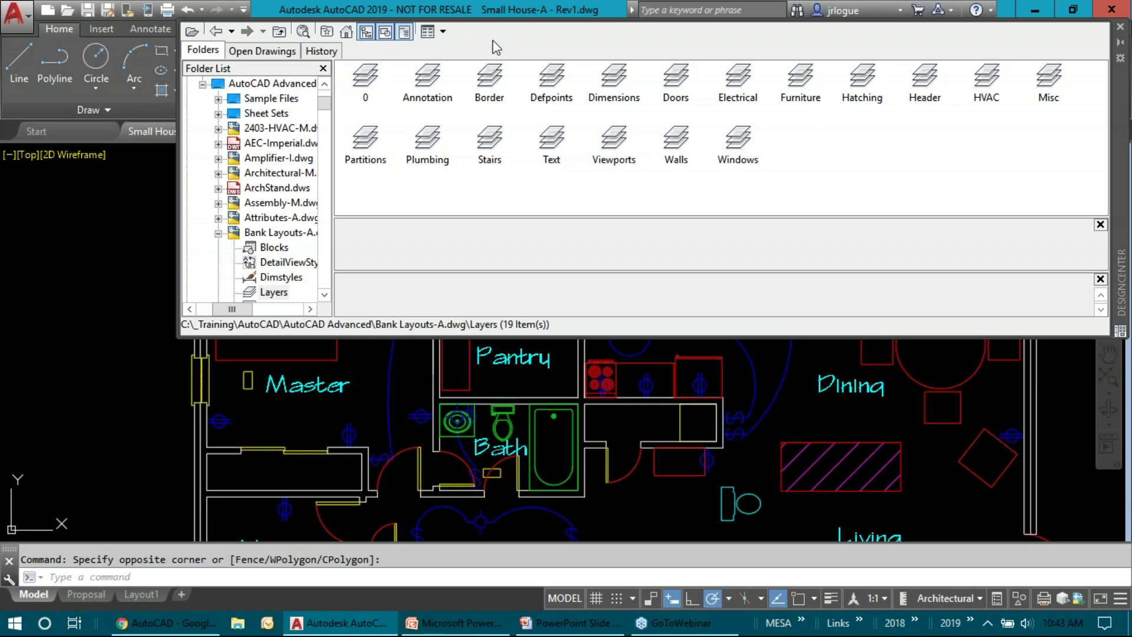
left_click_drag(1124, 258, 1002, 442)
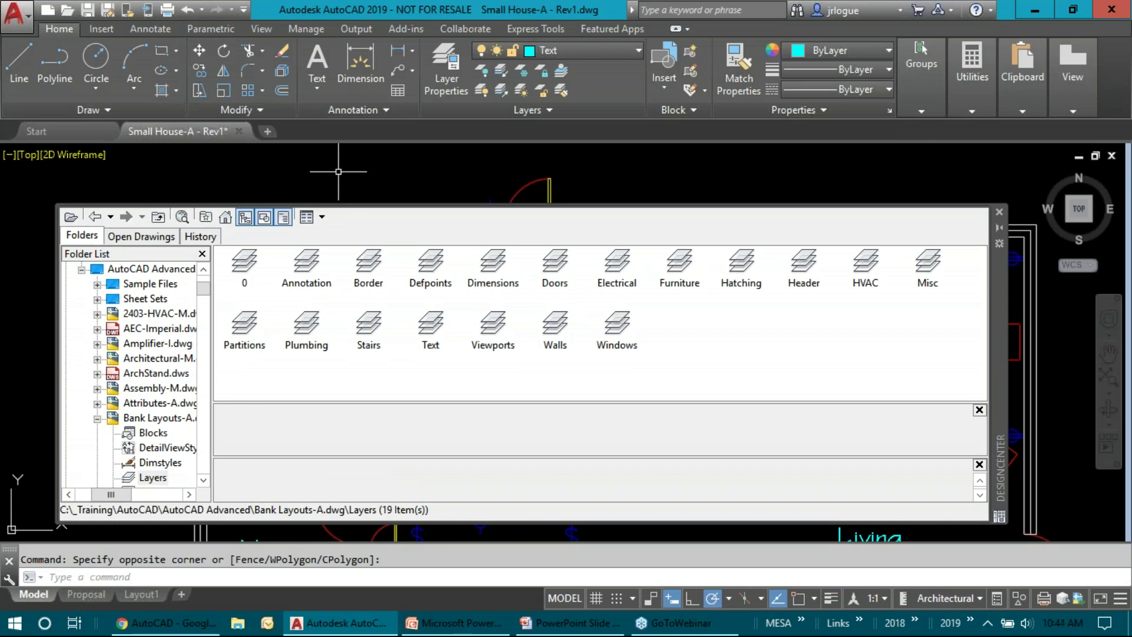
left_click(640, 50)
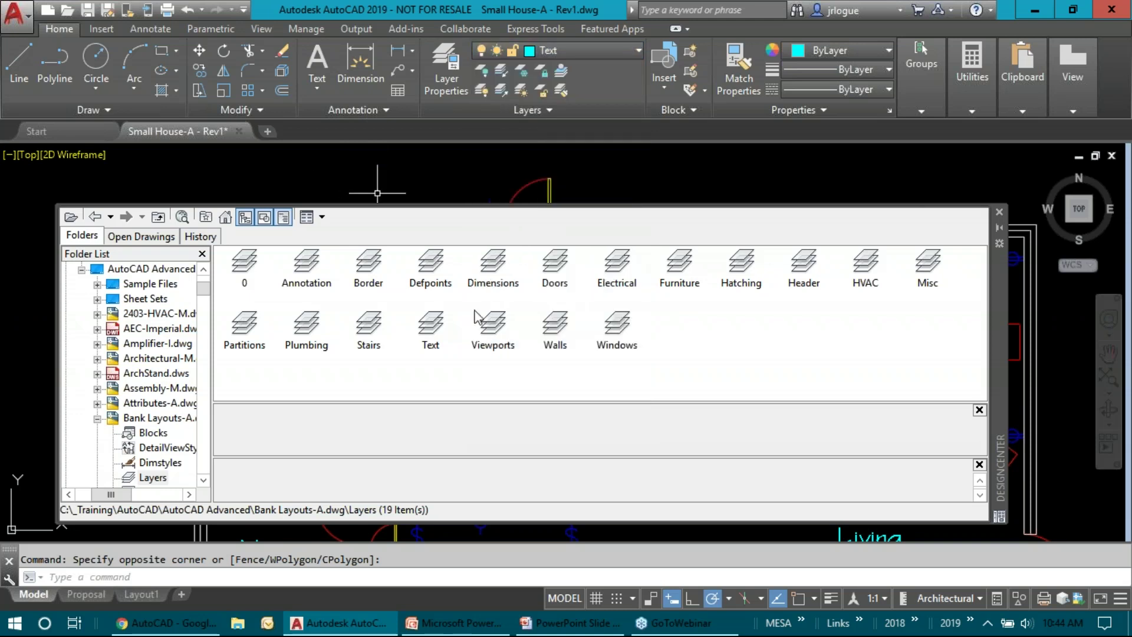
left_click_drag(369, 325, 357, 188)
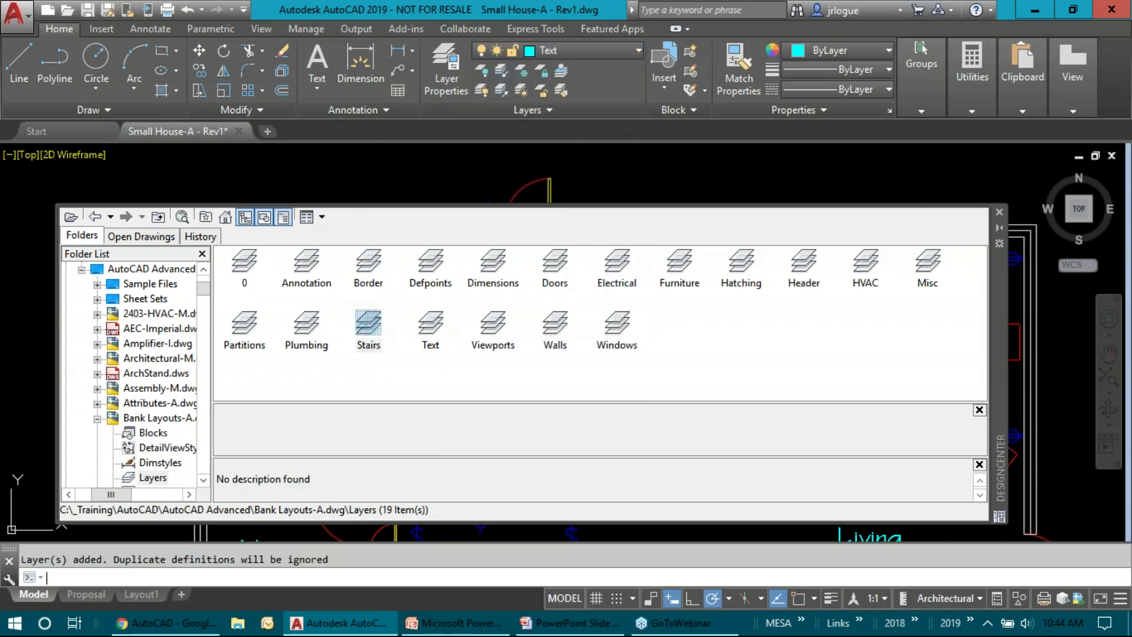
left_click(638, 52)
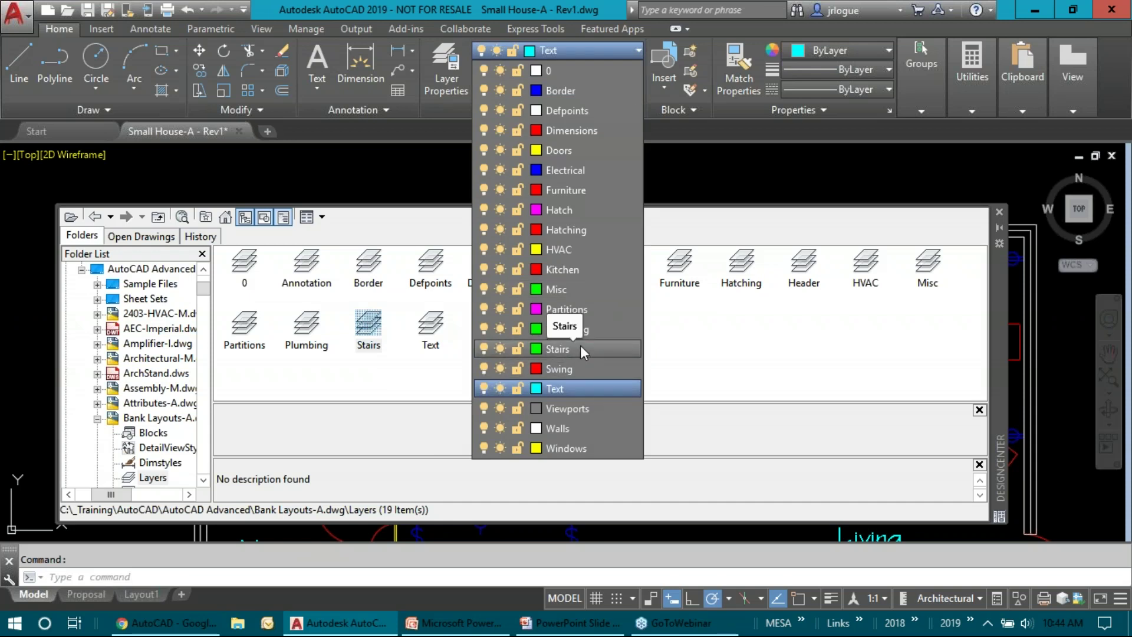
left_click(706, 164)
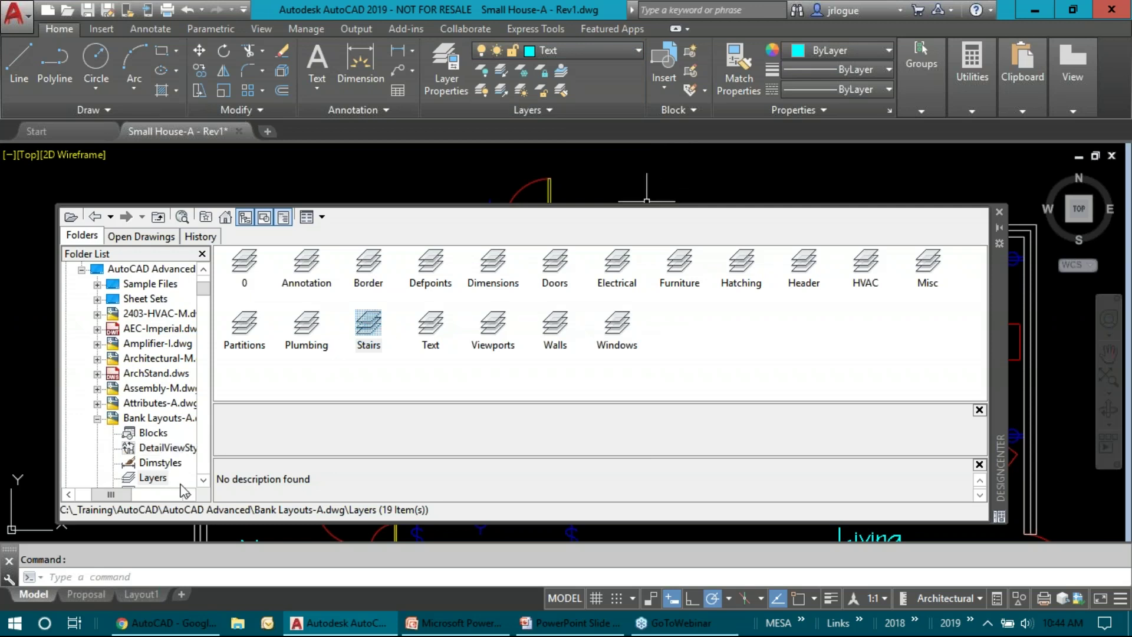
- Add the Details layout from Bank Layouts-A.dwg to the current drawing through DesignCenter
left_click(204, 480)
scroll(204, 480, "down", 1)
left_click(203, 480)
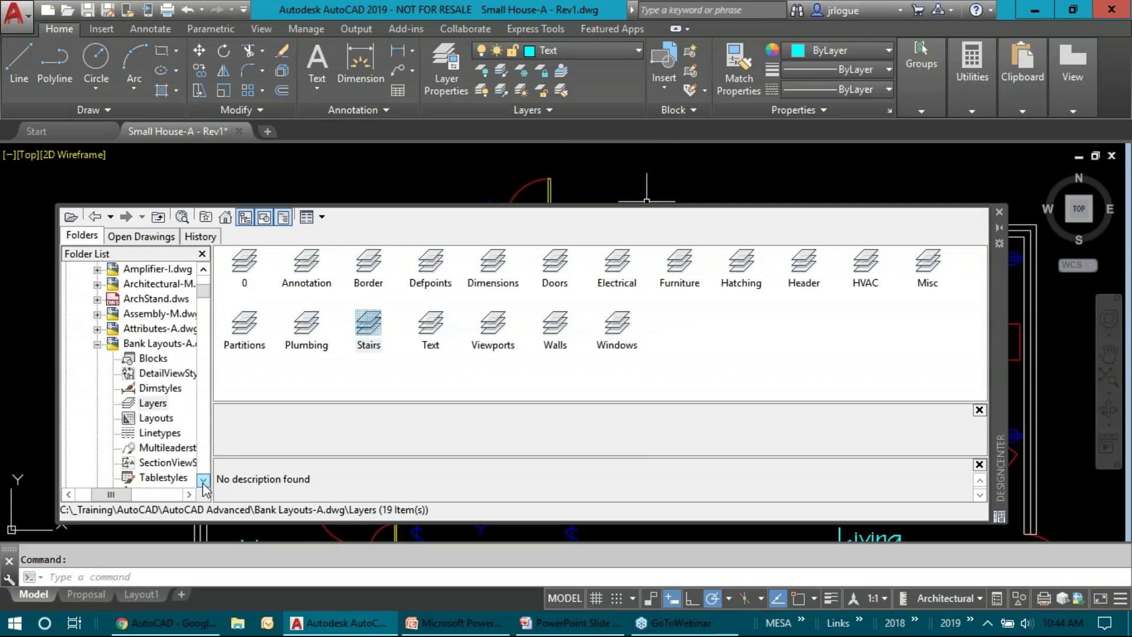
left_click(154, 417)
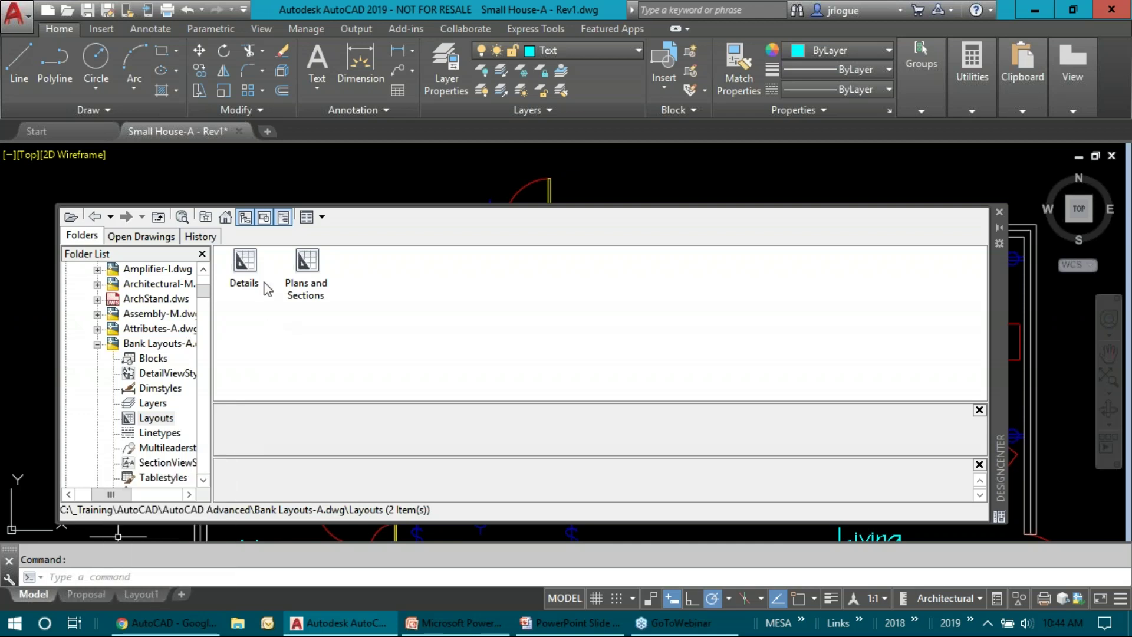
left_click(248, 263)
mouse_move(248, 263)
left_mouse_down()
mouse_move(140, 379)
mouse_move(42, 442)
left_mouse_up()
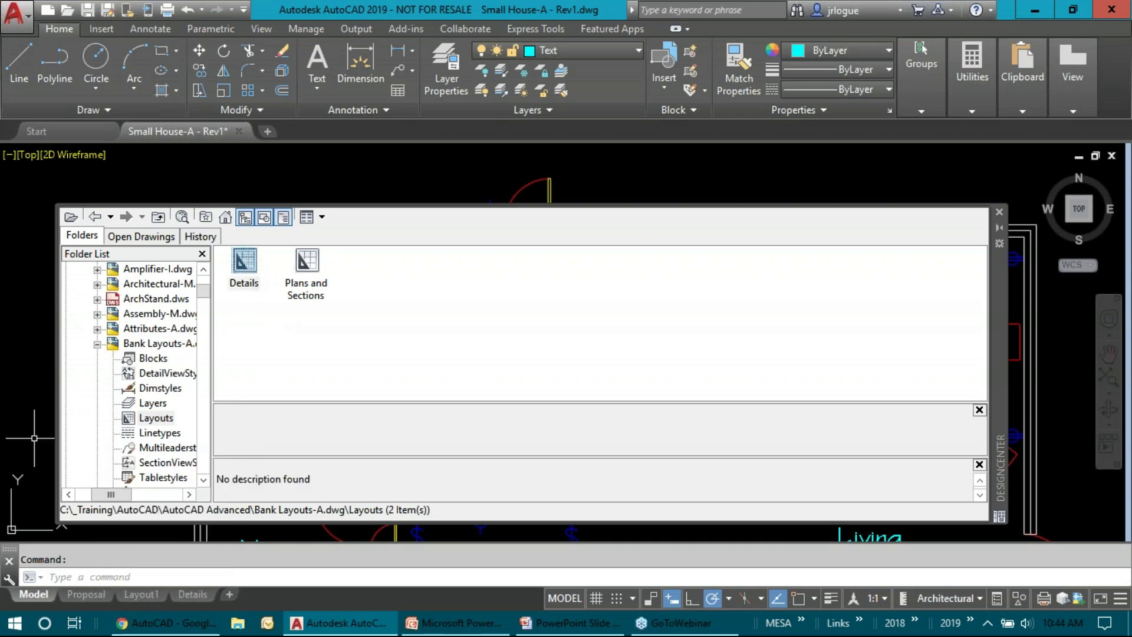
- Open the imported Details layout and close DesignCenter to uncover its title block sheet
left_click(196, 595)
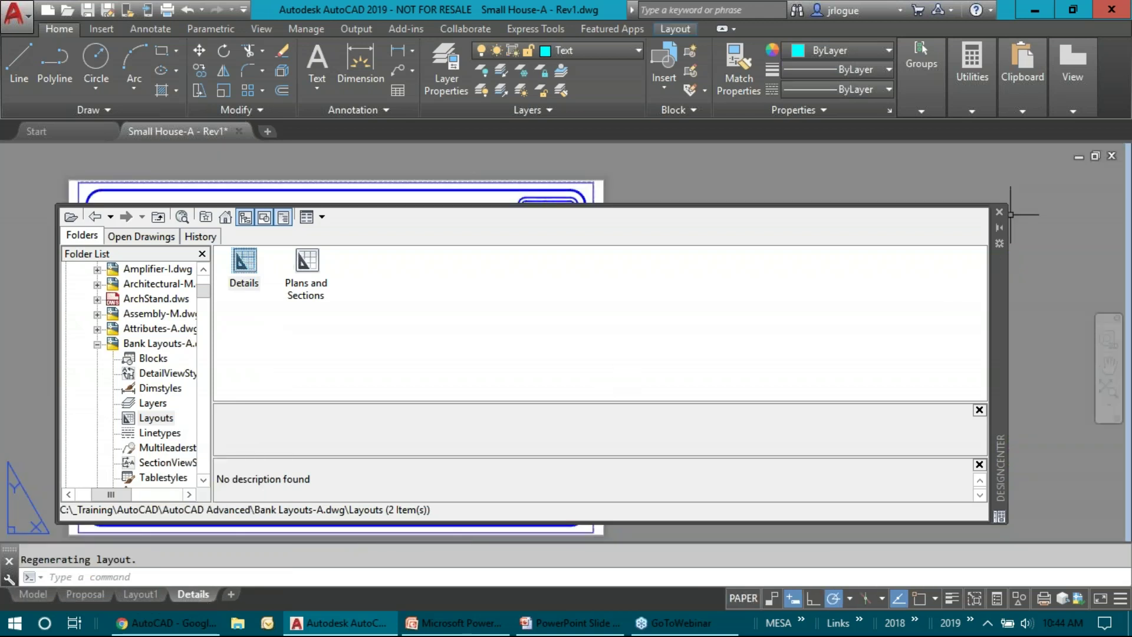
left_click_drag(999, 263, 1039, 509)
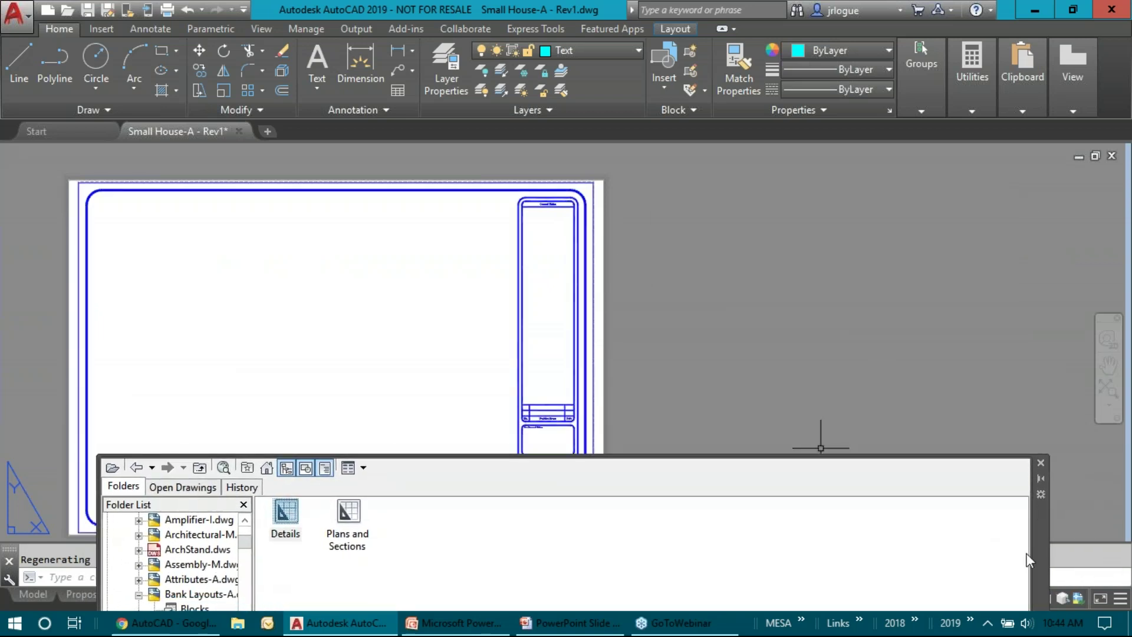
left_click_drag(1041, 552, 1051, 189)
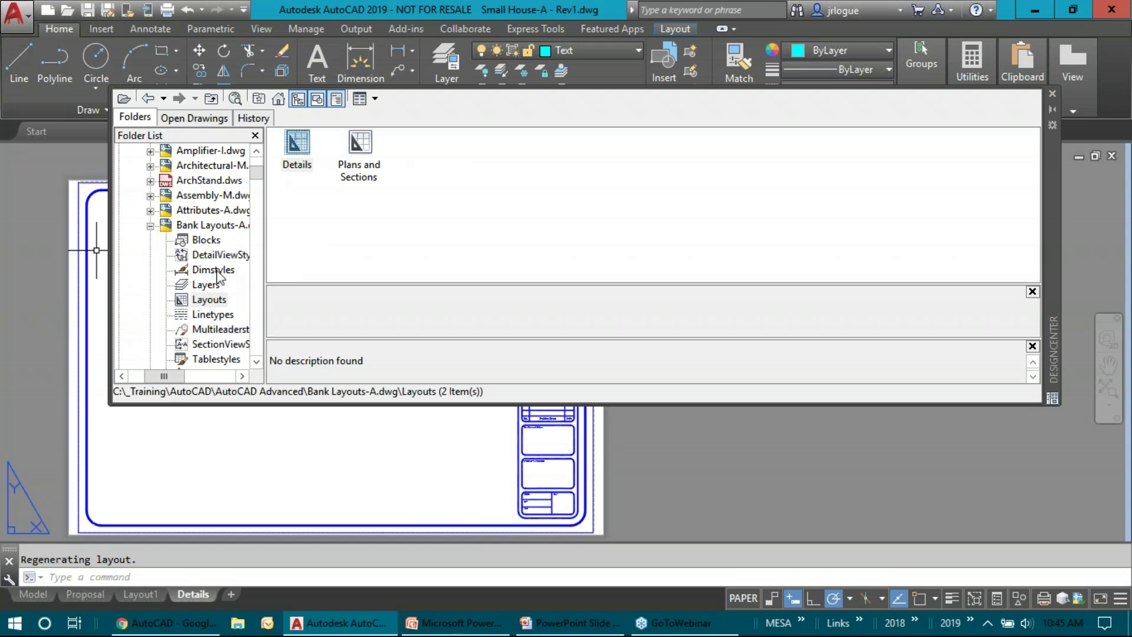
left_click_drag(1046, 234, 1014, 253)
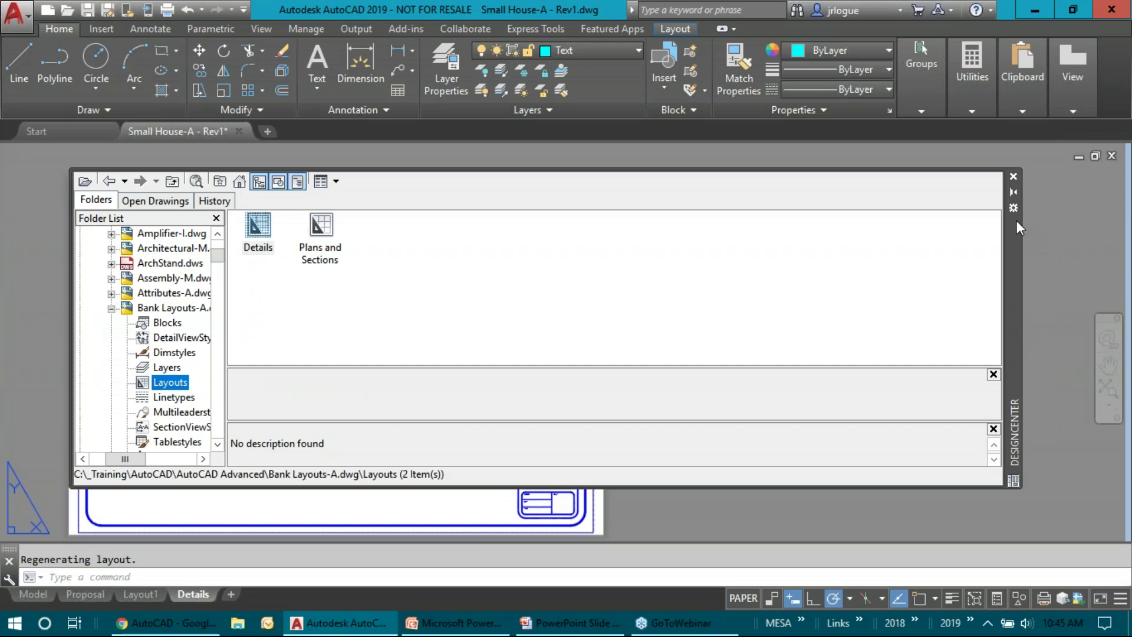
left_click(1014, 176)
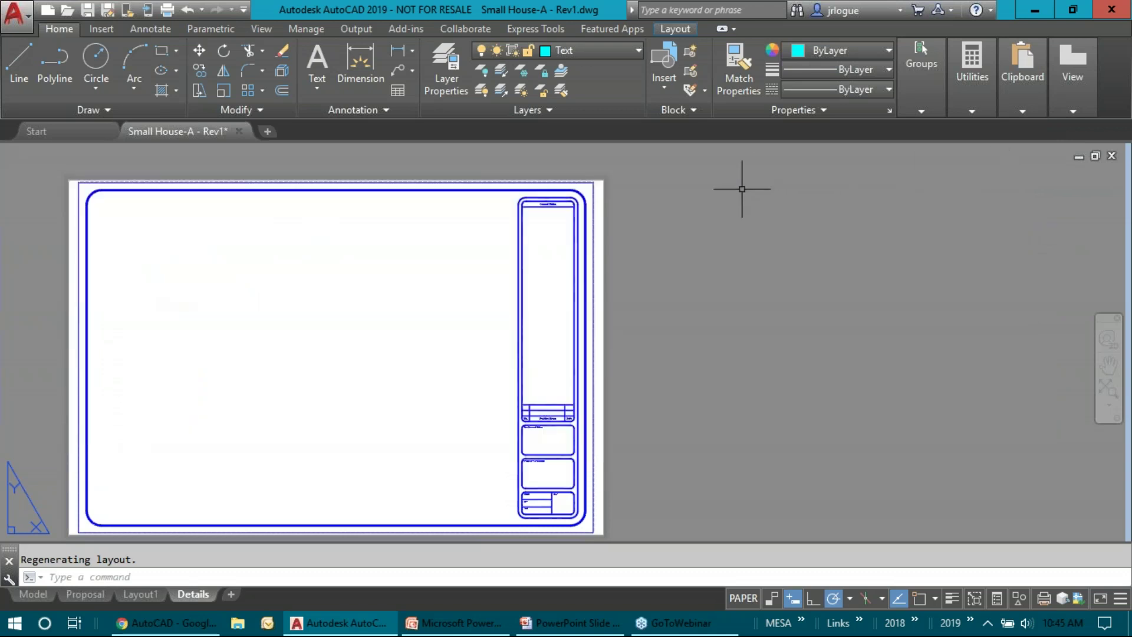
- Return to model space and save the drawing
left_click(34, 594)
left_click(87, 9)
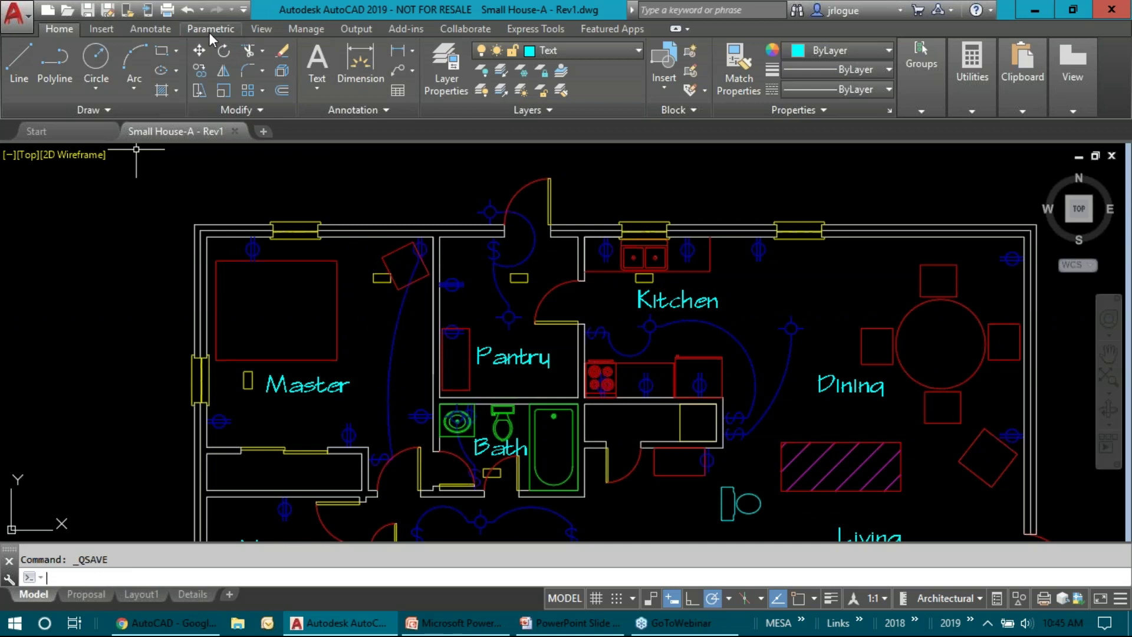
- Open the Tool Palettes and move them over the Master bedroom side of the floor plan
left_click(255, 31)
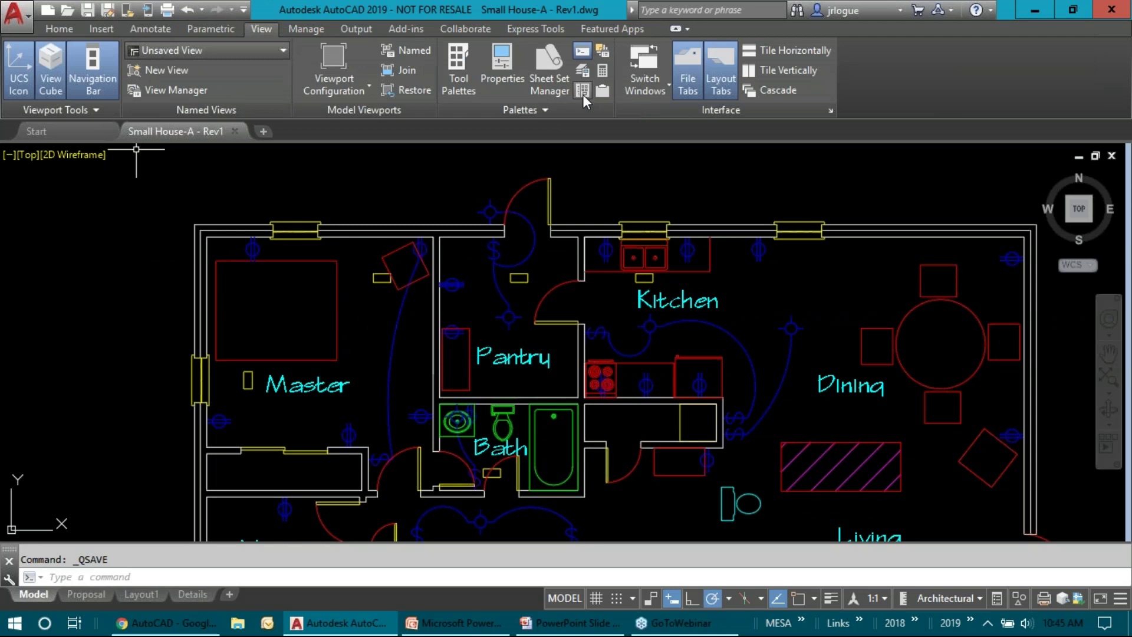
left_click(461, 78)
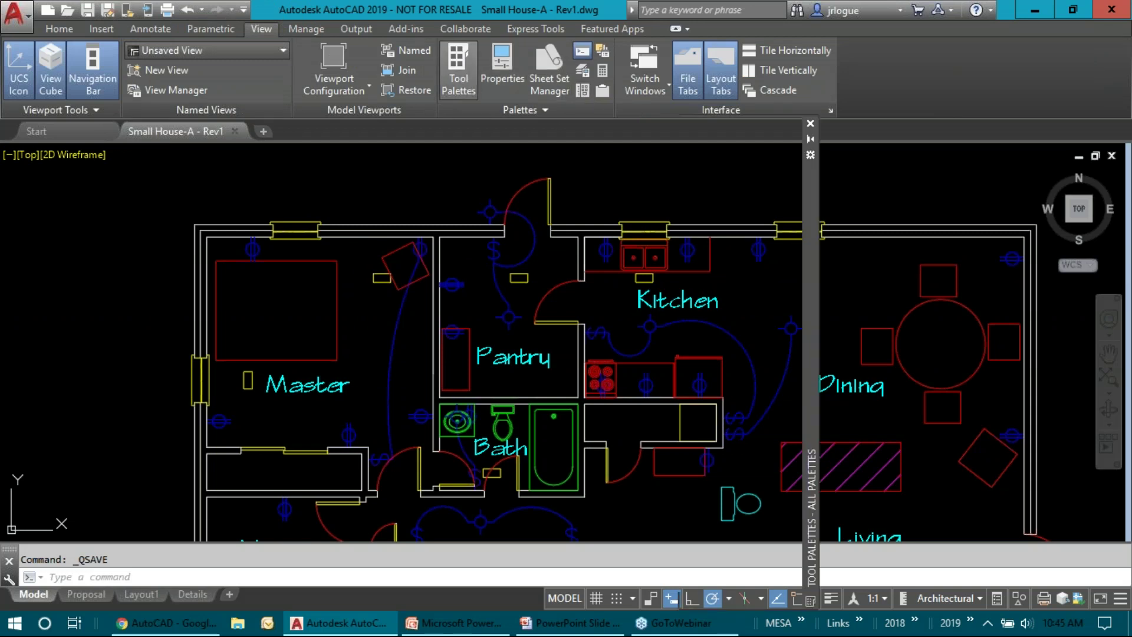
left_click_drag(808, 330, 470, 247)
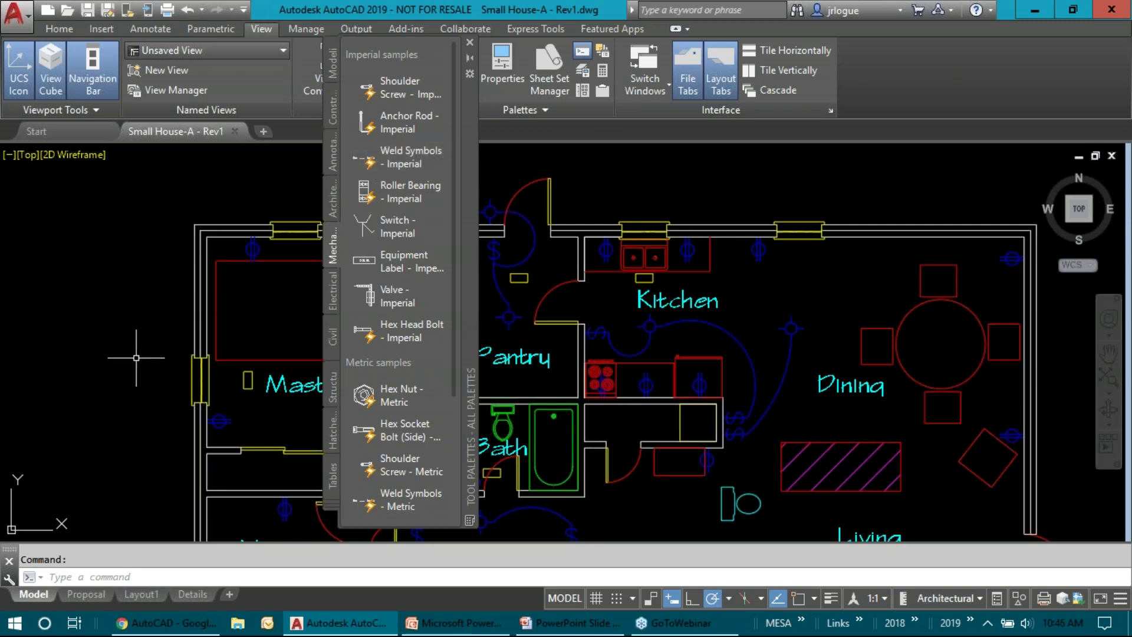
- Insert the Toilet - Imperial block from the Architectural tool palette into the open area between the Kitchen and Dining labels
left_click(317, 211)
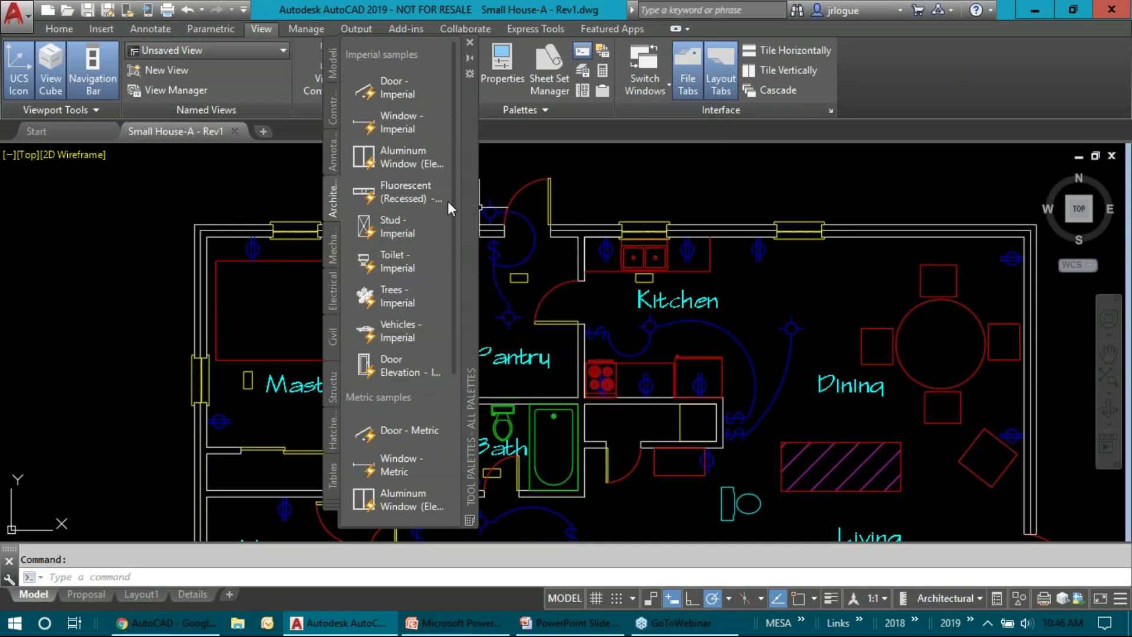
mouse_move(399, 269)
left_mouse_down()
mouse_move(567, 267)
mouse_move(838, 297)
mouse_move(835, 277)
left_mouse_up()
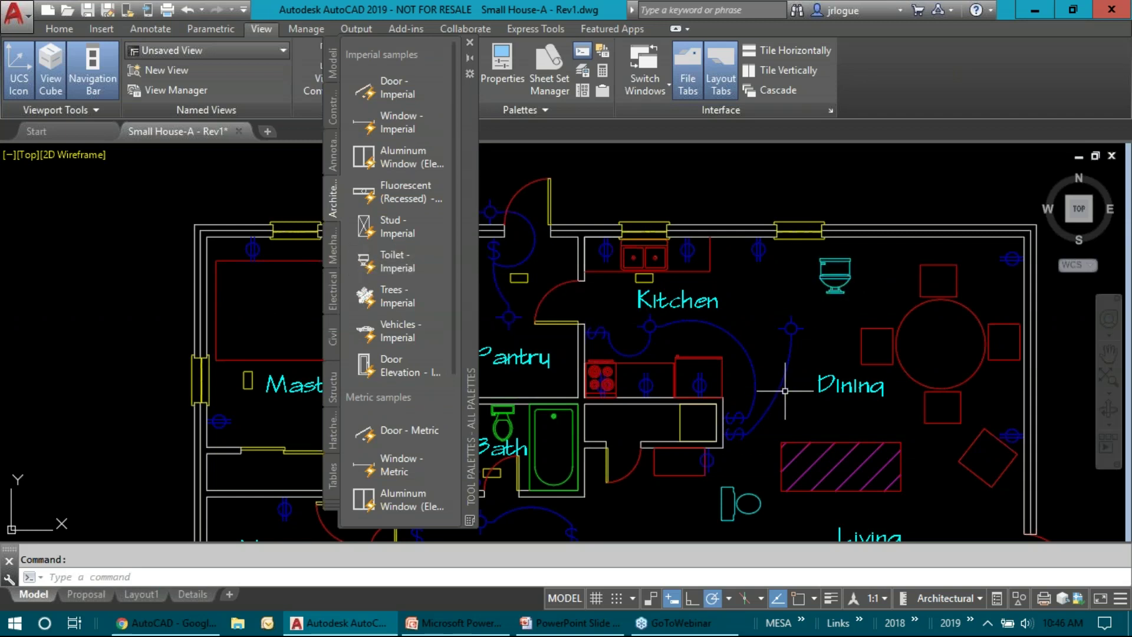
scroll(853, 289, "up", 4)
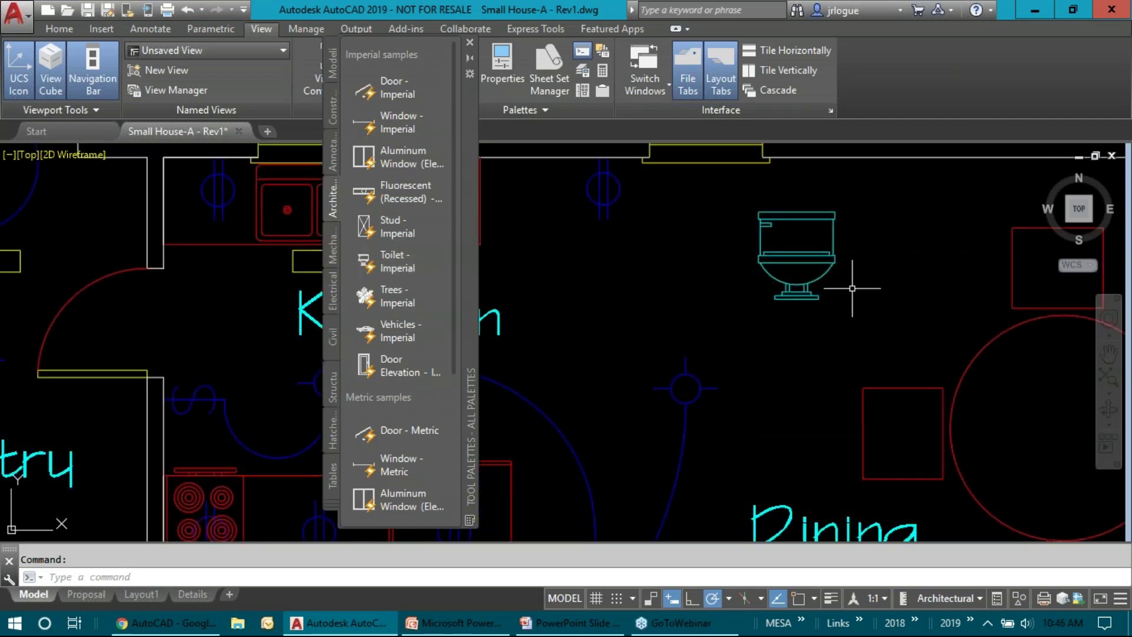
- Switch the inserted toilet block to its Pullchain (Plan) representation and deselect it
left_click(823, 283)
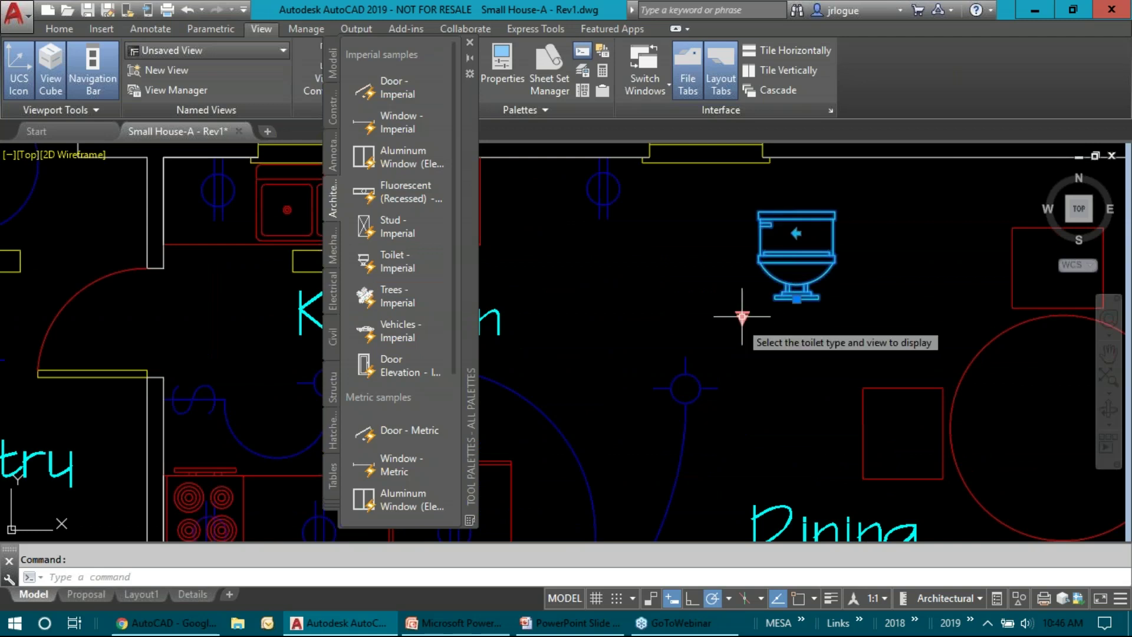
left_click(742, 317)
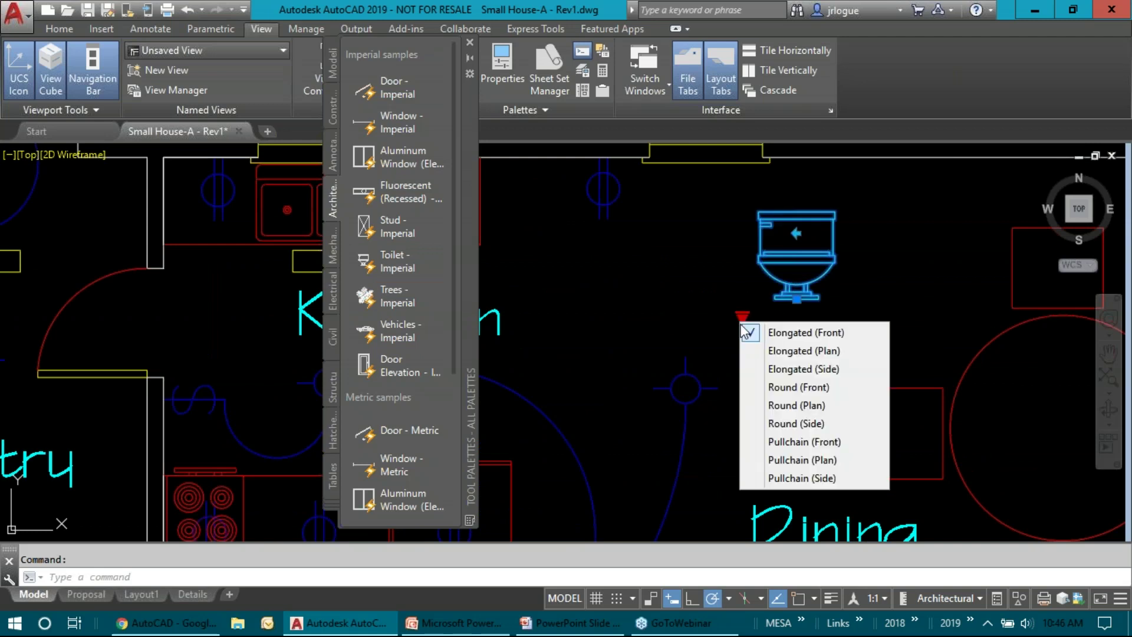
left_click(767, 460)
key("Escape")
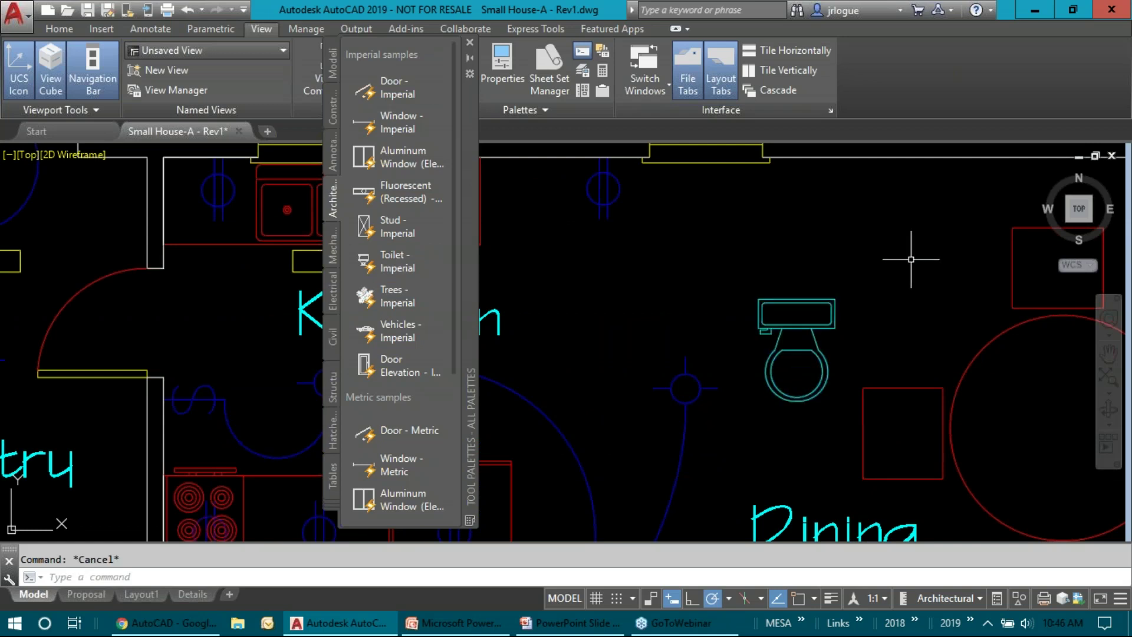
- Create a new tool palette named 7-9 after the Architectural palette
scroll(894, 254, "down", 3)
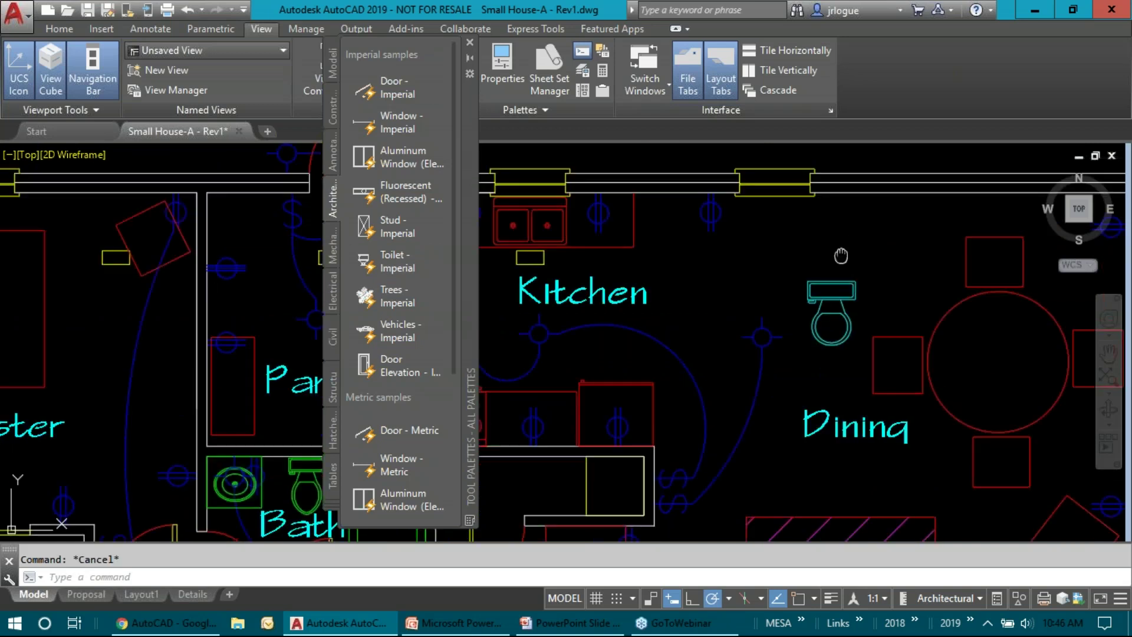
middle_click_drag(843, 257, 880, 209)
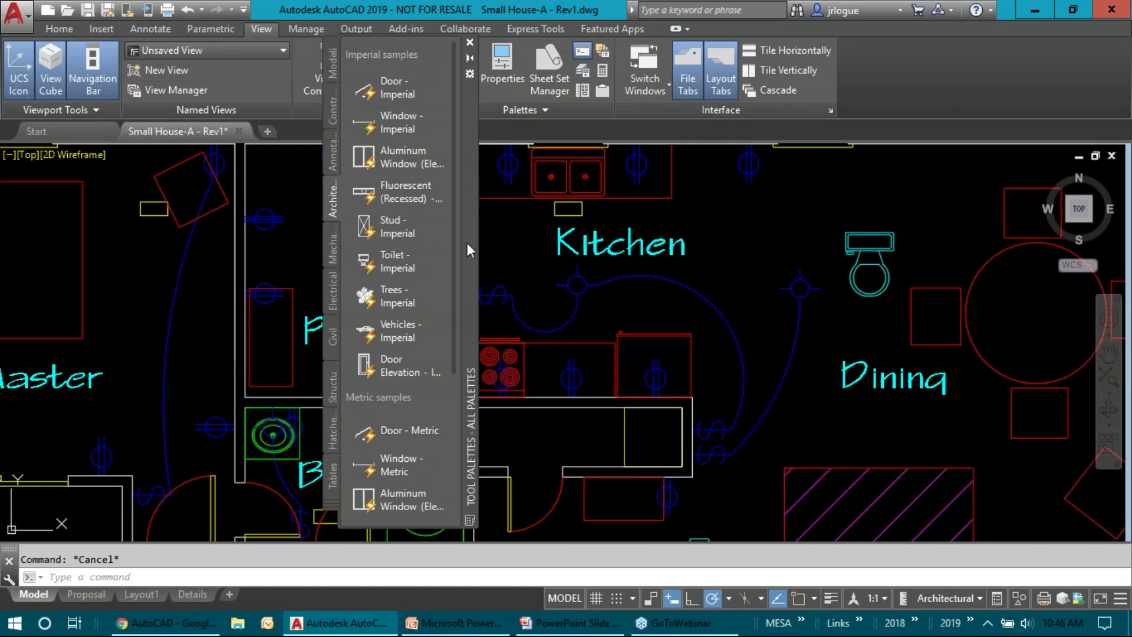
scroll(771, 267, "down", 2)
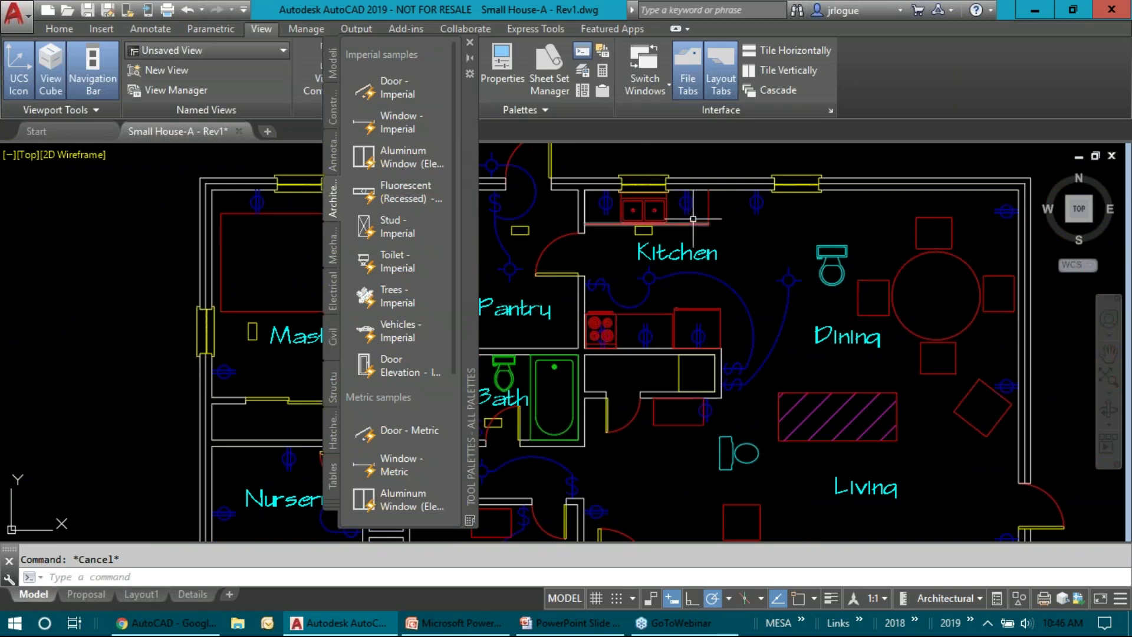
mouse_move(689, 210)
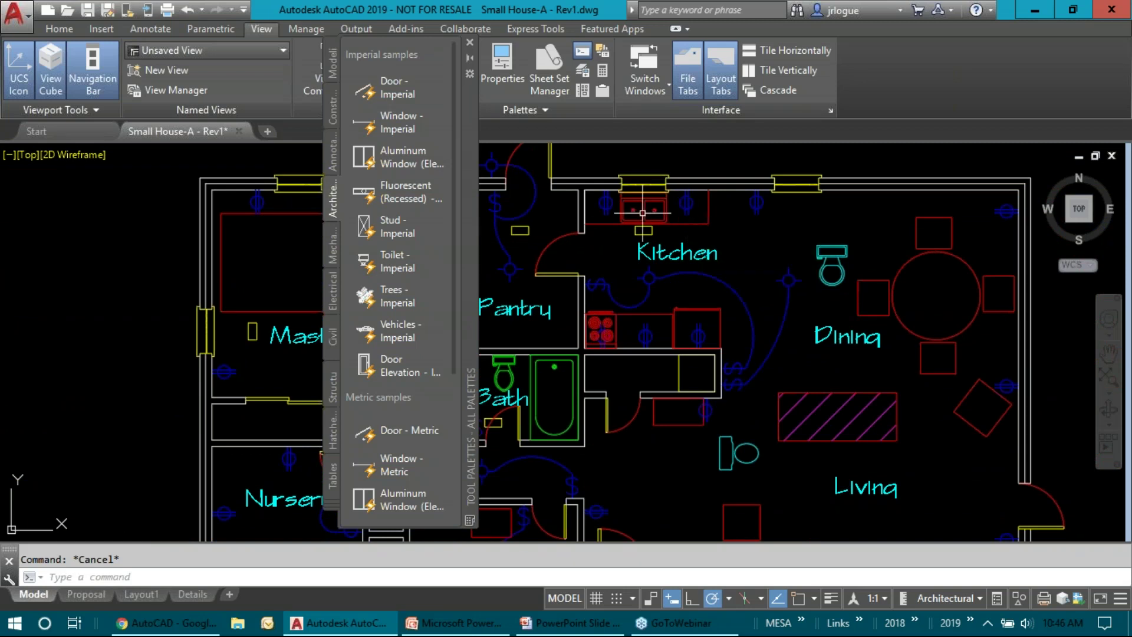
middle_click_drag(743, 251, 829, 288)
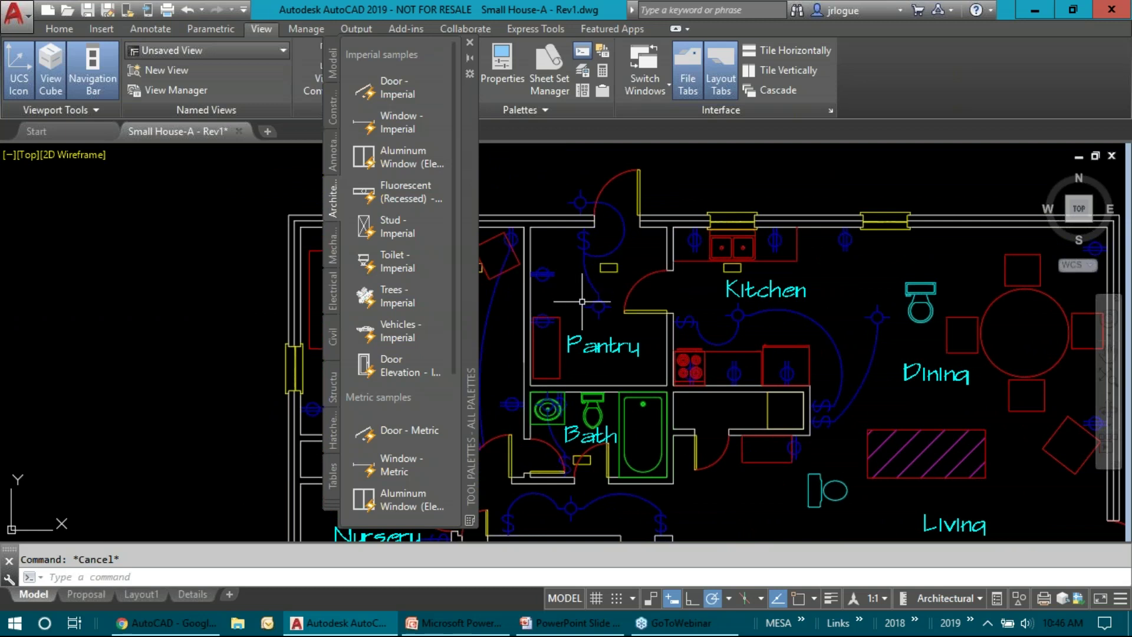
right_click(331, 201)
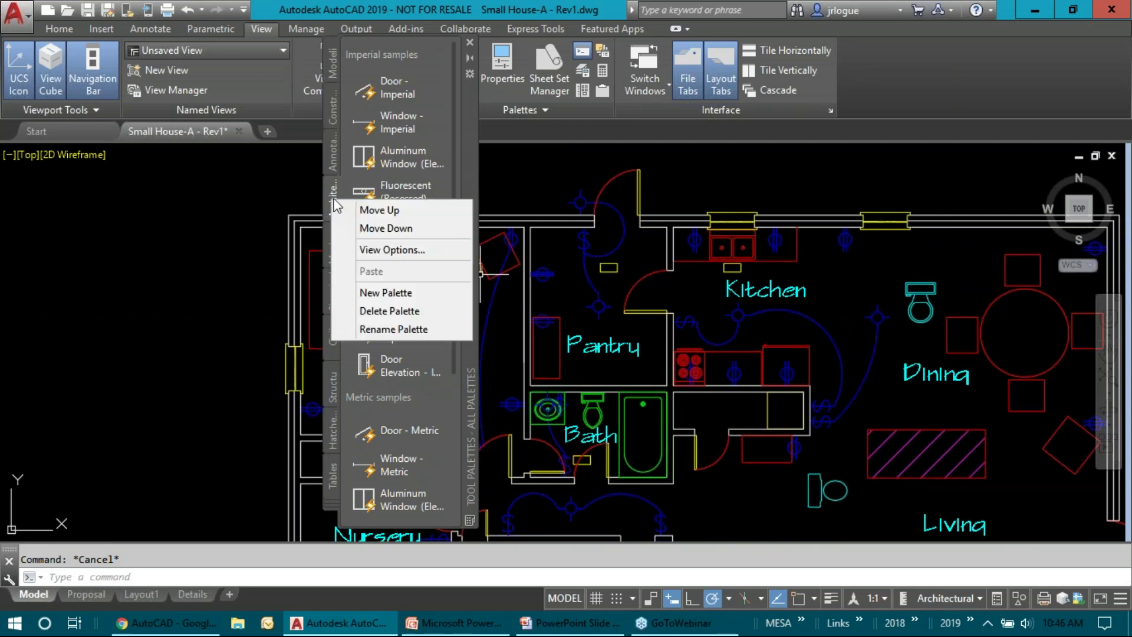
left_click(368, 295)
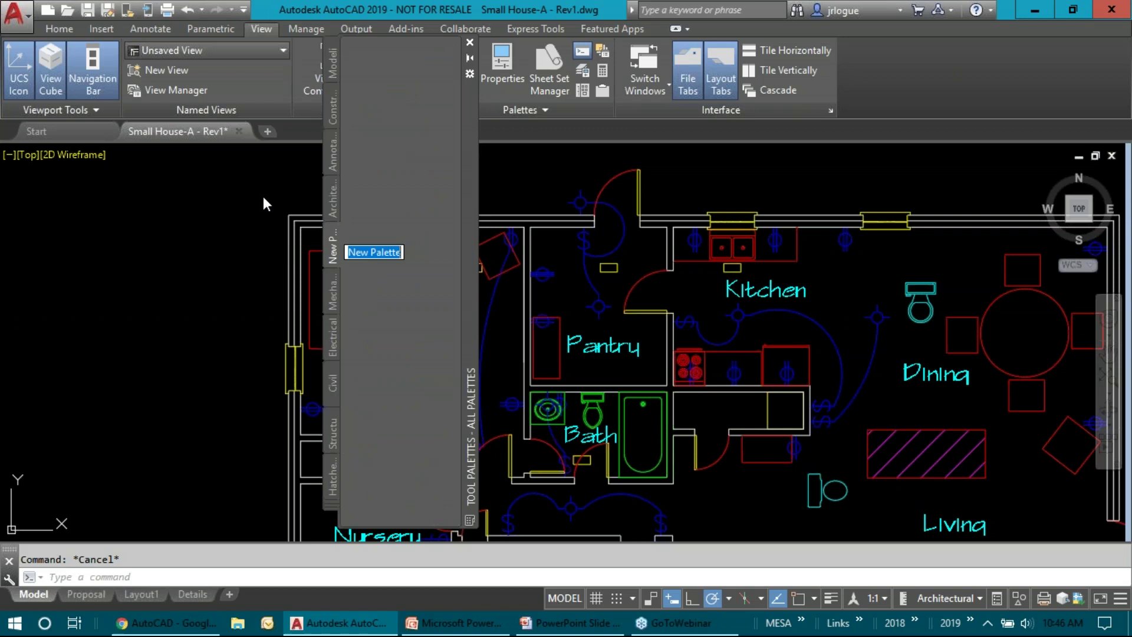
type("7-9")
key("Return")
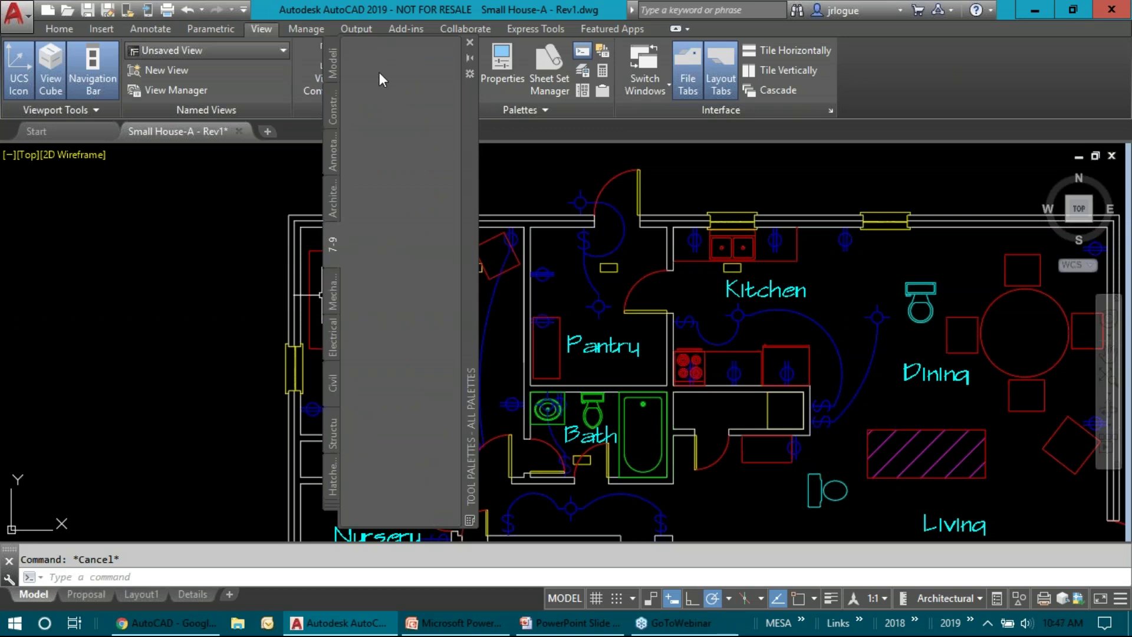
- Add the outlet block near the kitchen and the window block above the kitchen sink to the 7-9 palette as tools
left_click(168, 233)
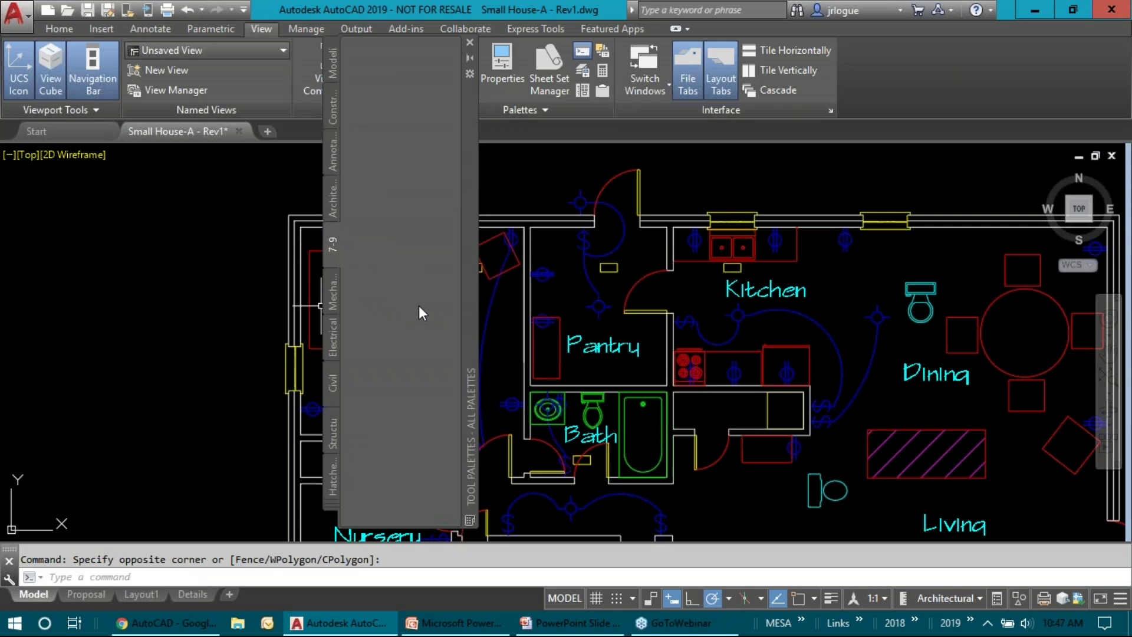
left_click(844, 250)
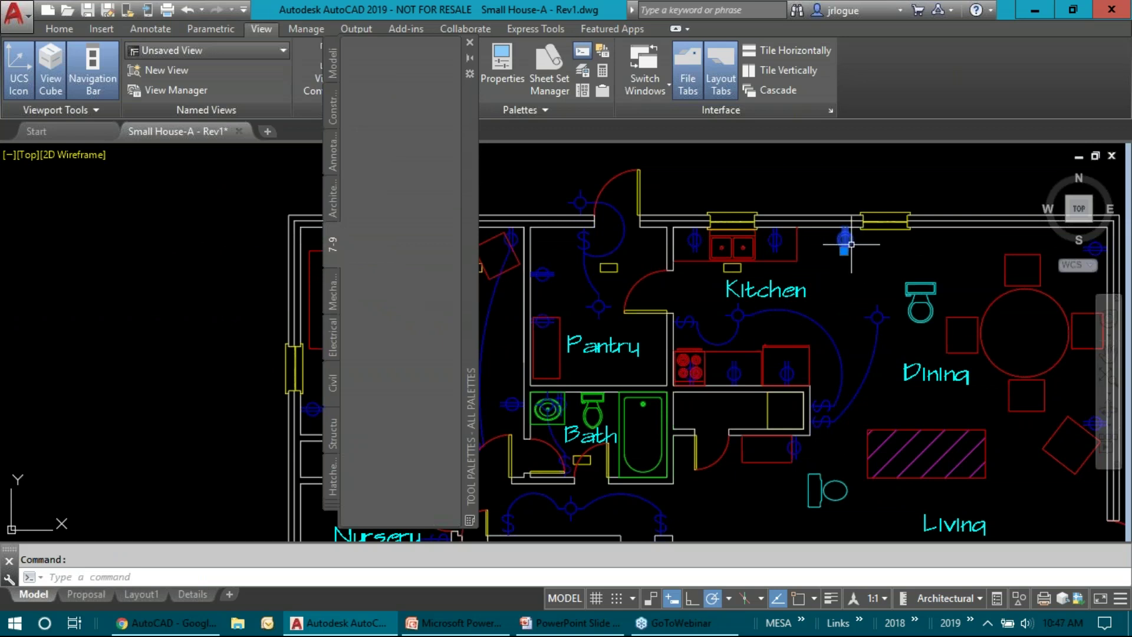
mouse_move(851, 240)
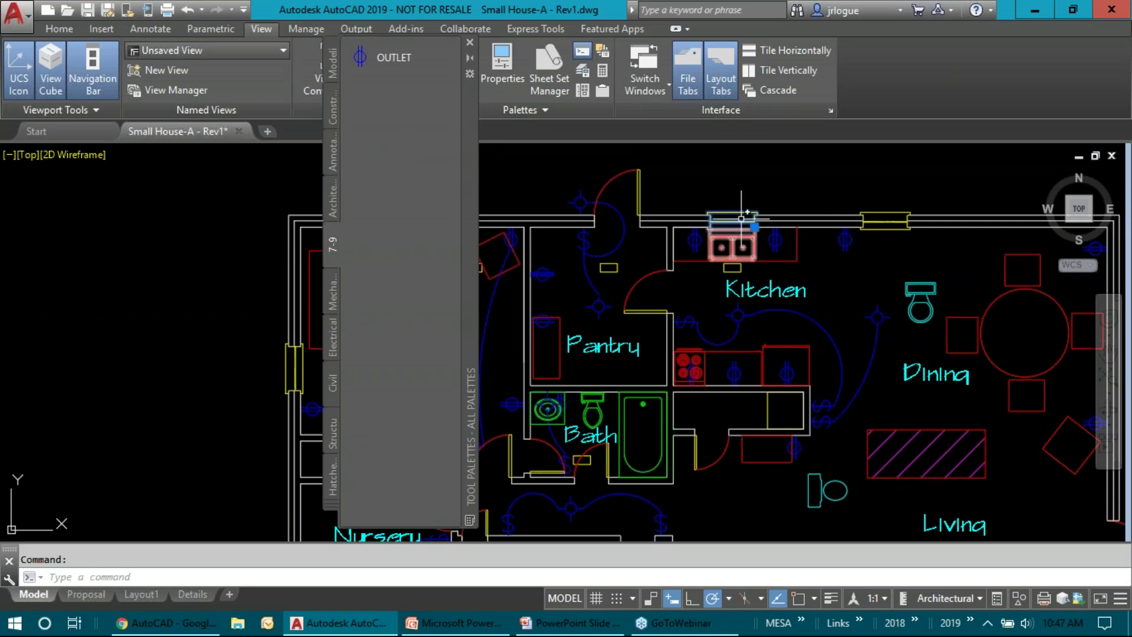
left_click_drag(534, 155, 393, 126)
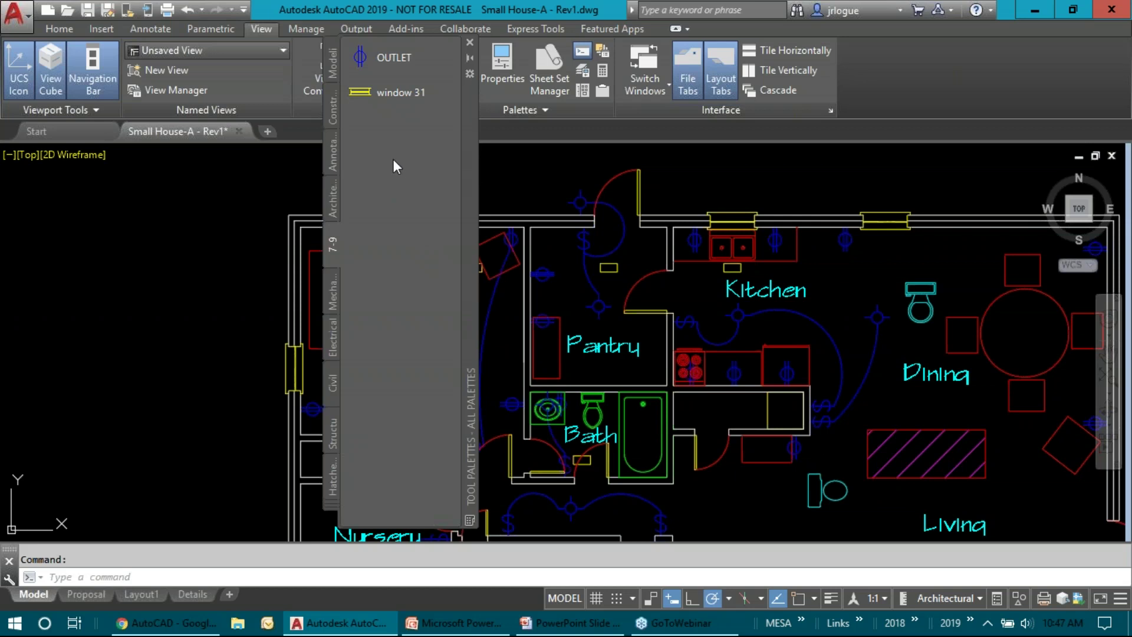
- Add a separator below the block tools on the 7-9 palette, followed by the text heading Commands
right_click(384, 137)
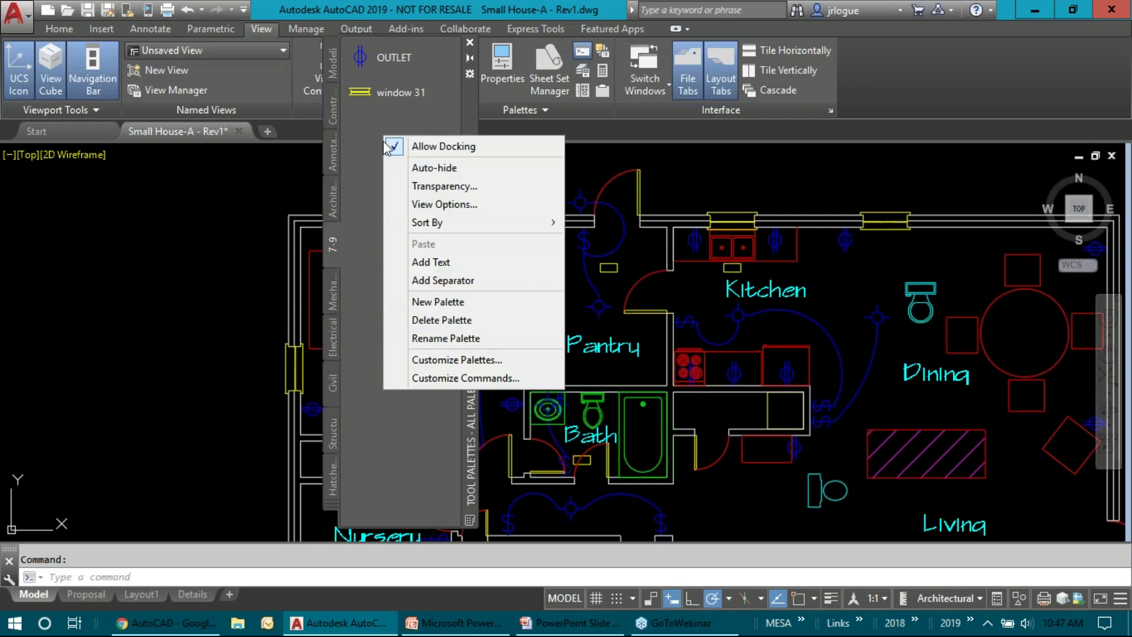
left_click(425, 280)
right_click(383, 154)
left_click(437, 281)
type("Comman")
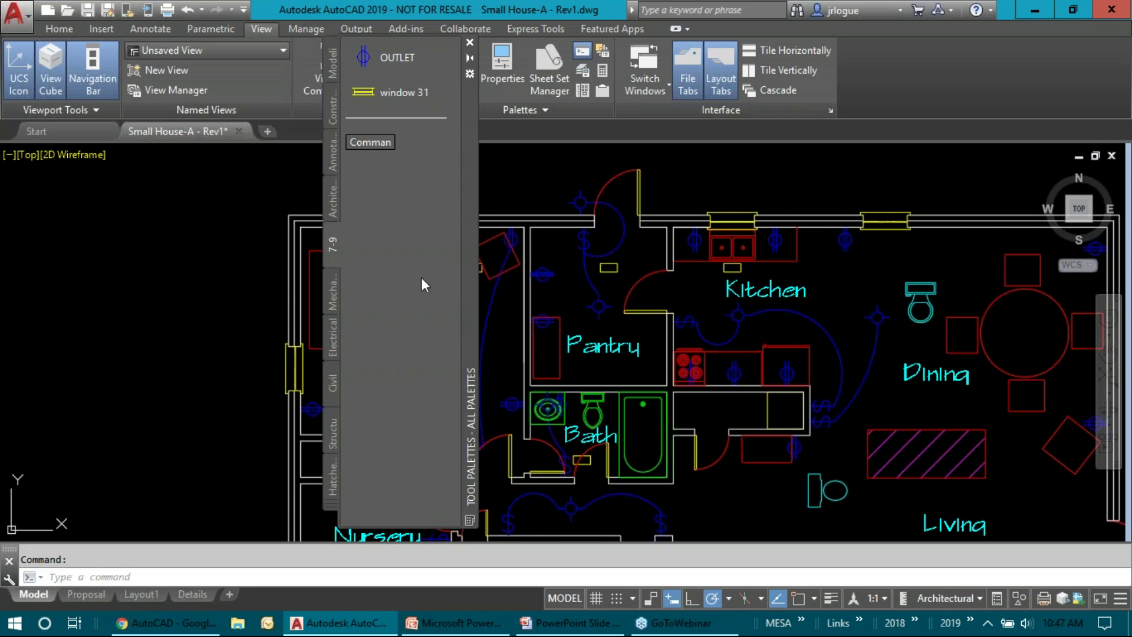
type("ds")
key("Return")
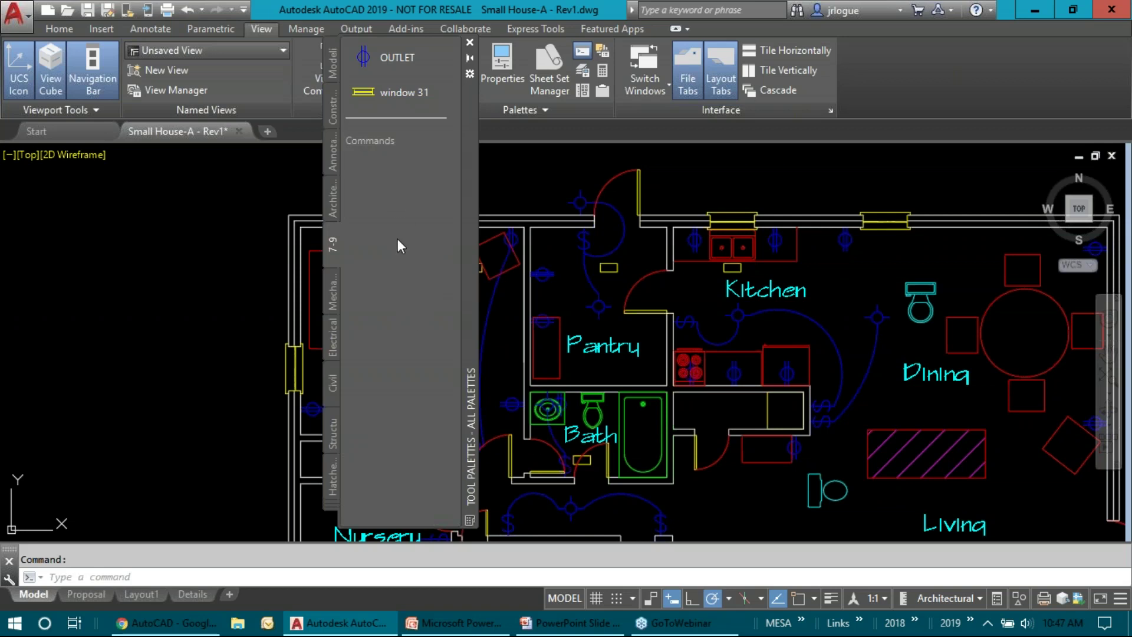
- Open command customization for the palettes, search the command list for "line", and move the dialog aside to uncover the 7-9 palette
right_click(388, 197)
left_click(422, 426)
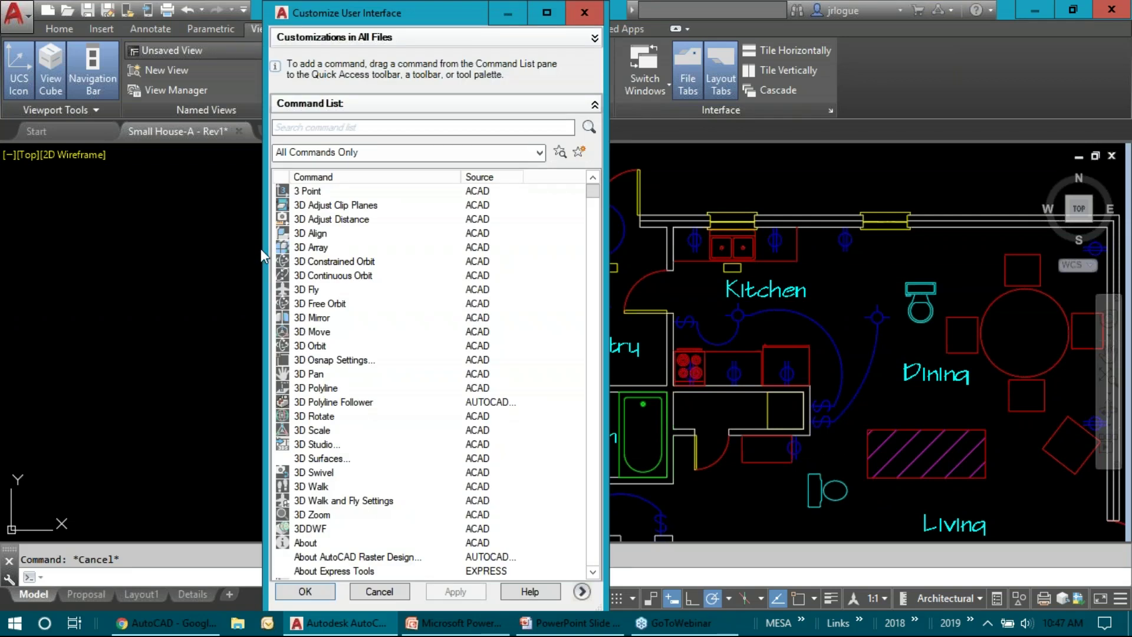
left_click(297, 152)
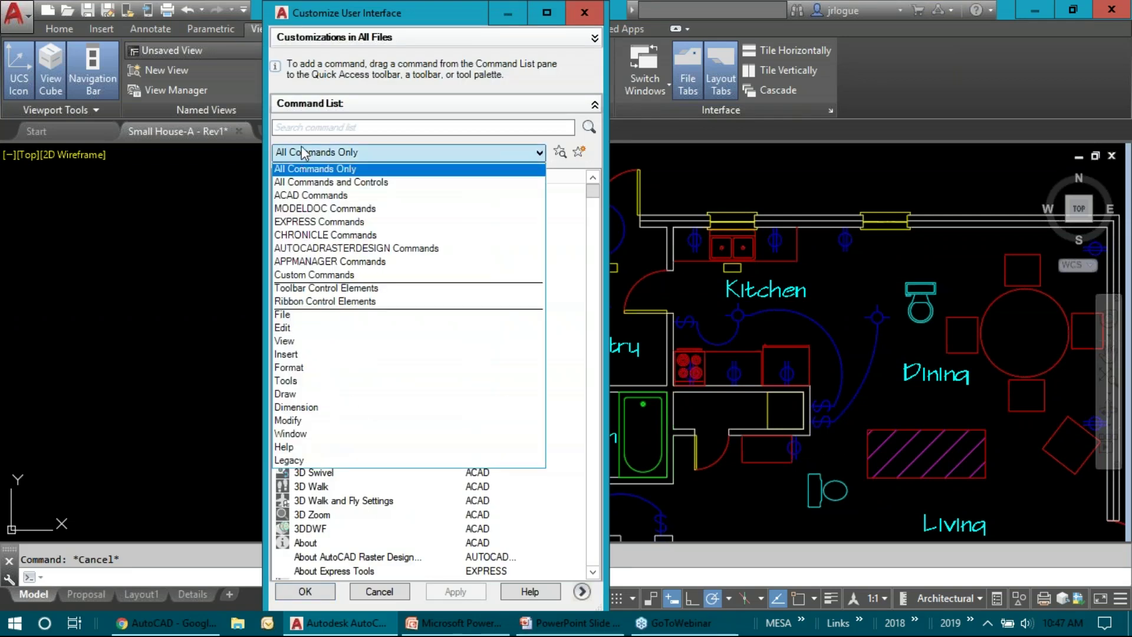
left_click(302, 152)
left_click(308, 127)
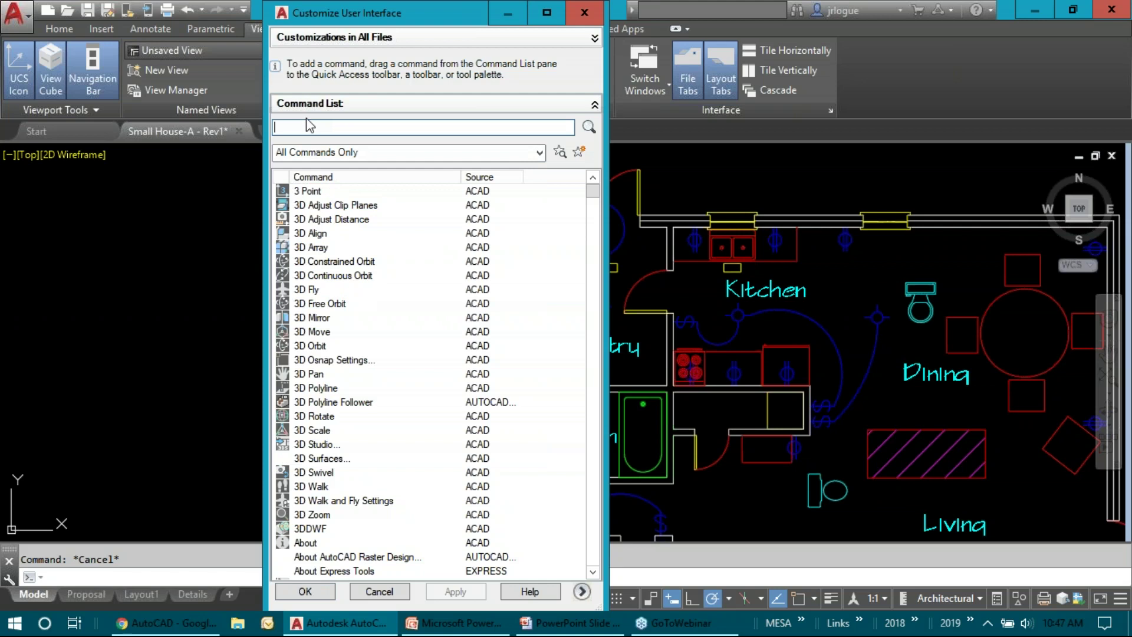
type("line")
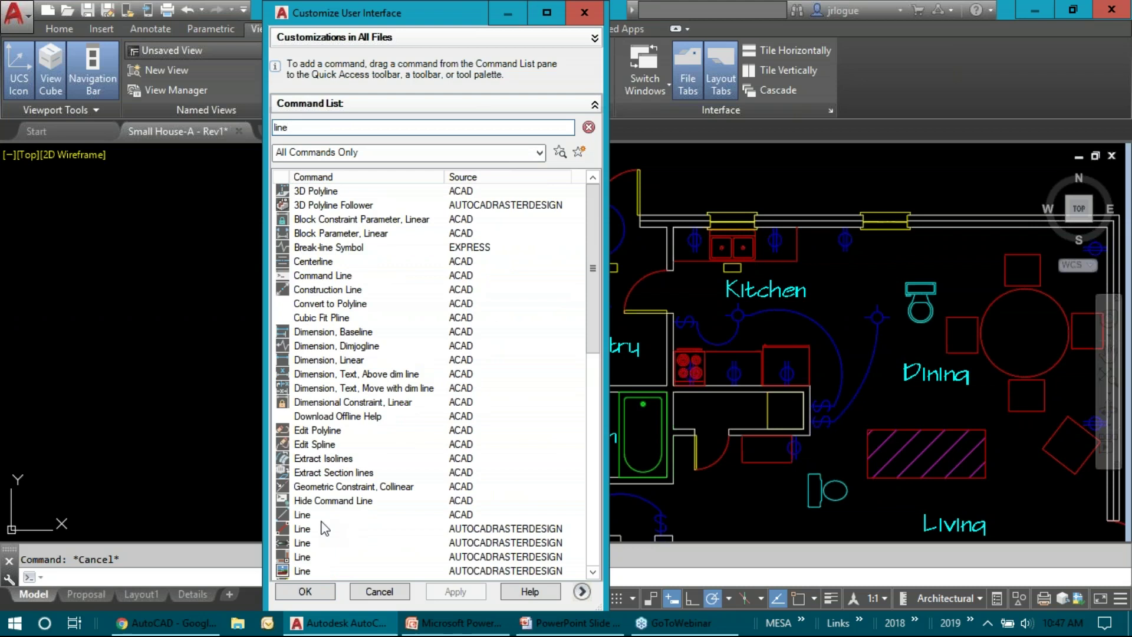
left_click(311, 518)
mouse_move(382, 9)
left_mouse_down()
mouse_move(834, 18)
mouse_move(804, 10)
left_mouse_up()
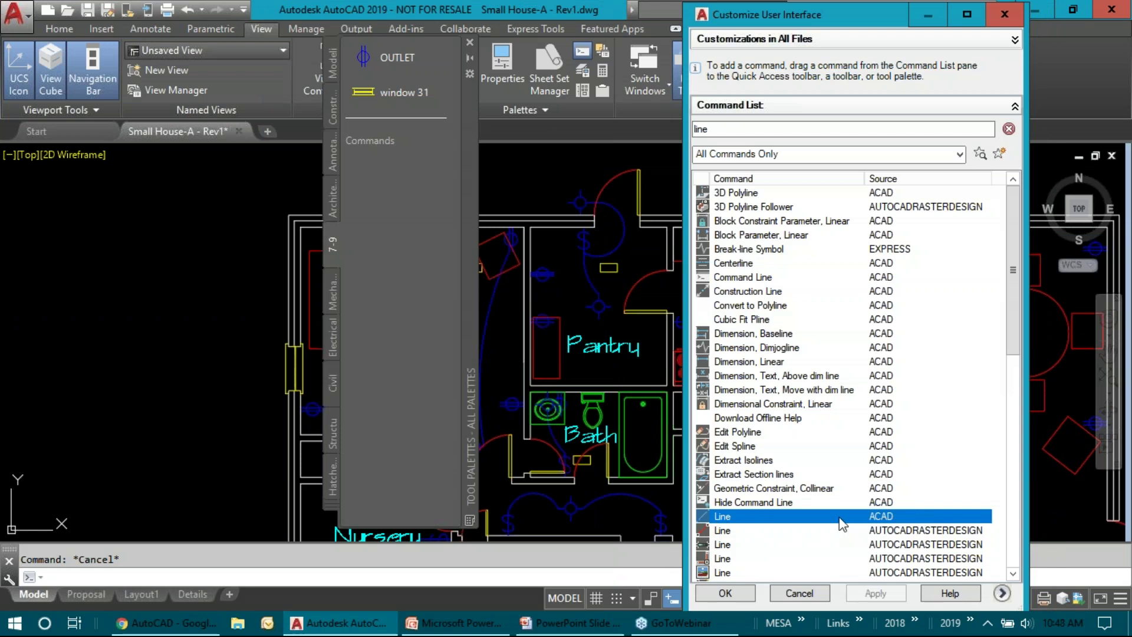
- Add the ACAD Line and Centerline commands under the Commands heading of the 7-9 palette and accept the customization
left_click_drag(703, 520, 404, 192)
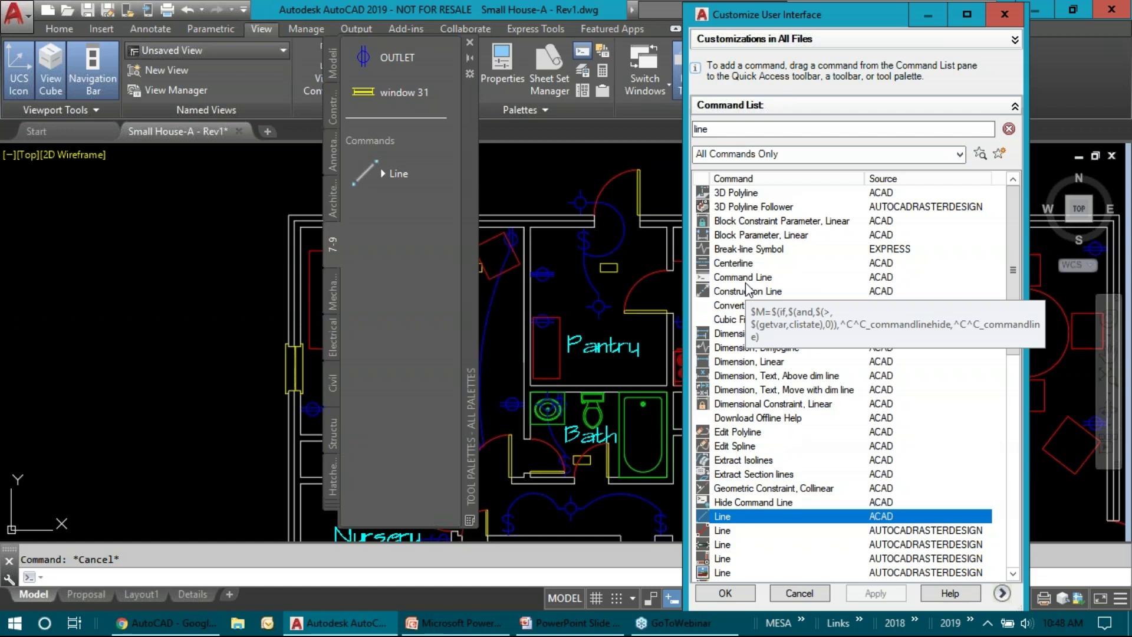
left_click_drag(721, 265, 375, 235)
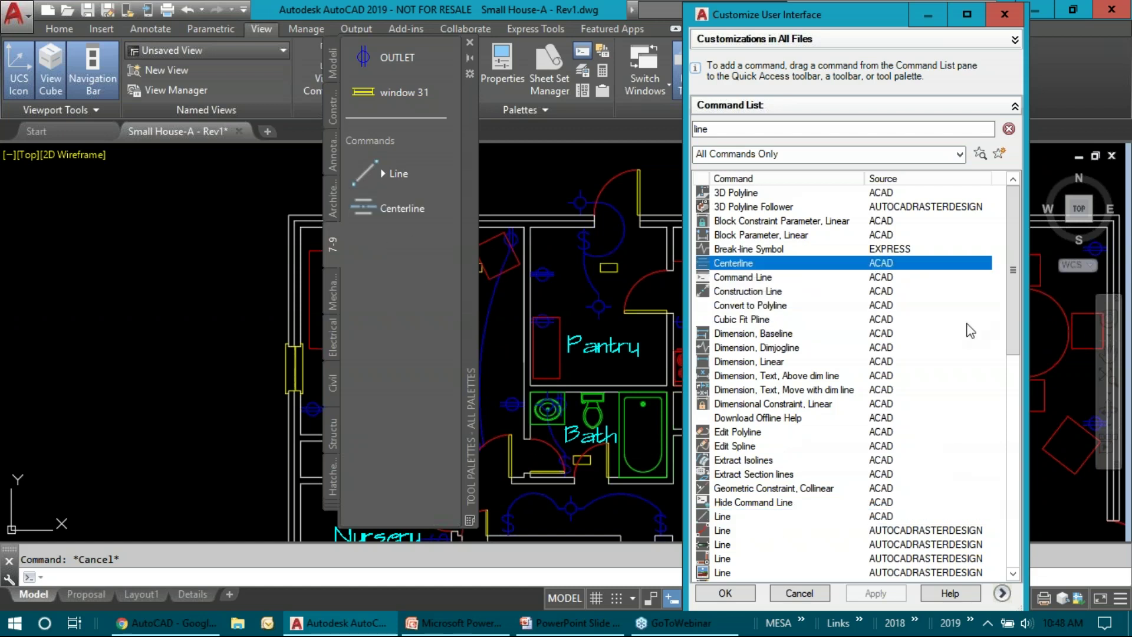
left_click_drag(1011, 233, 1011, 289)
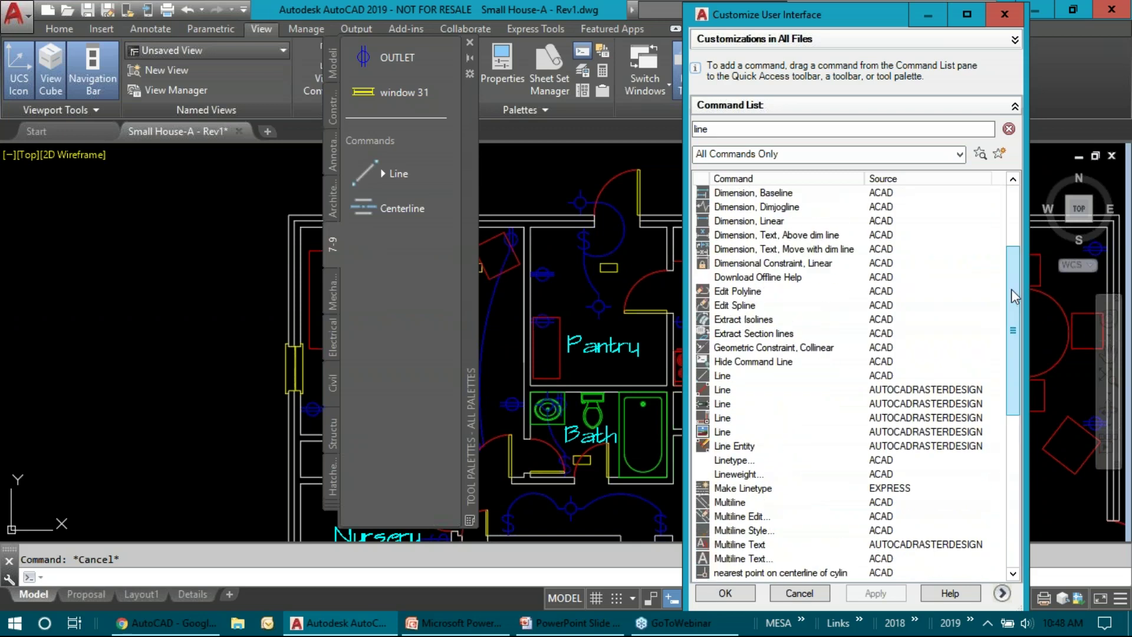
left_click(725, 593)
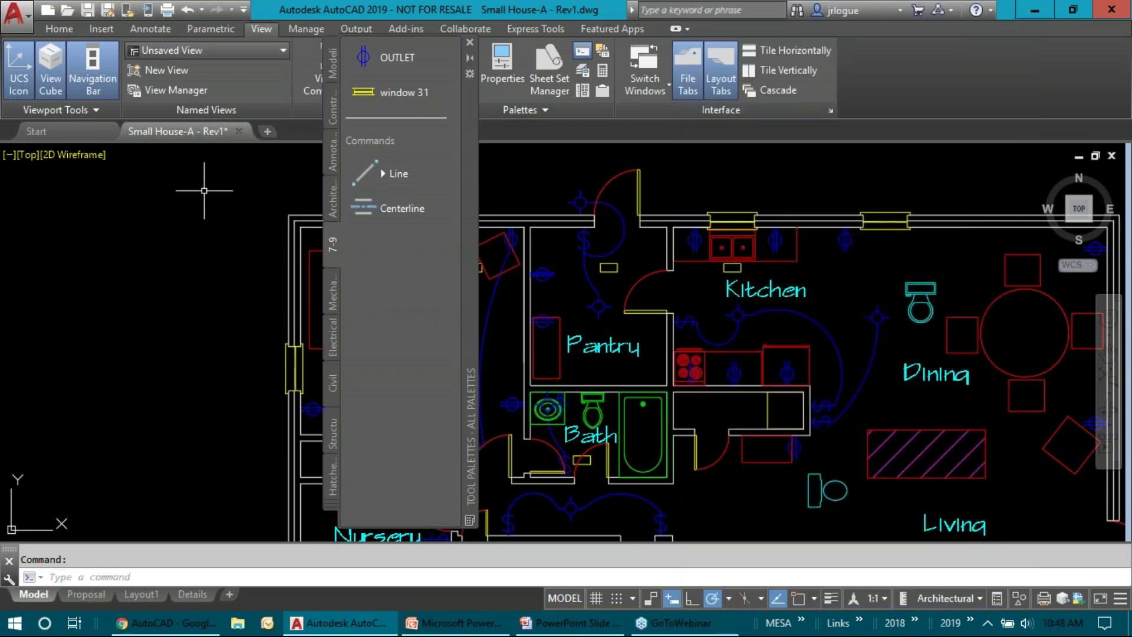
- Insert an OUTLET block from the 7-9 palette along the upper exterior wall above the dining area
left_click(391, 62)
left_click_drag(947, 265, 968, 252)
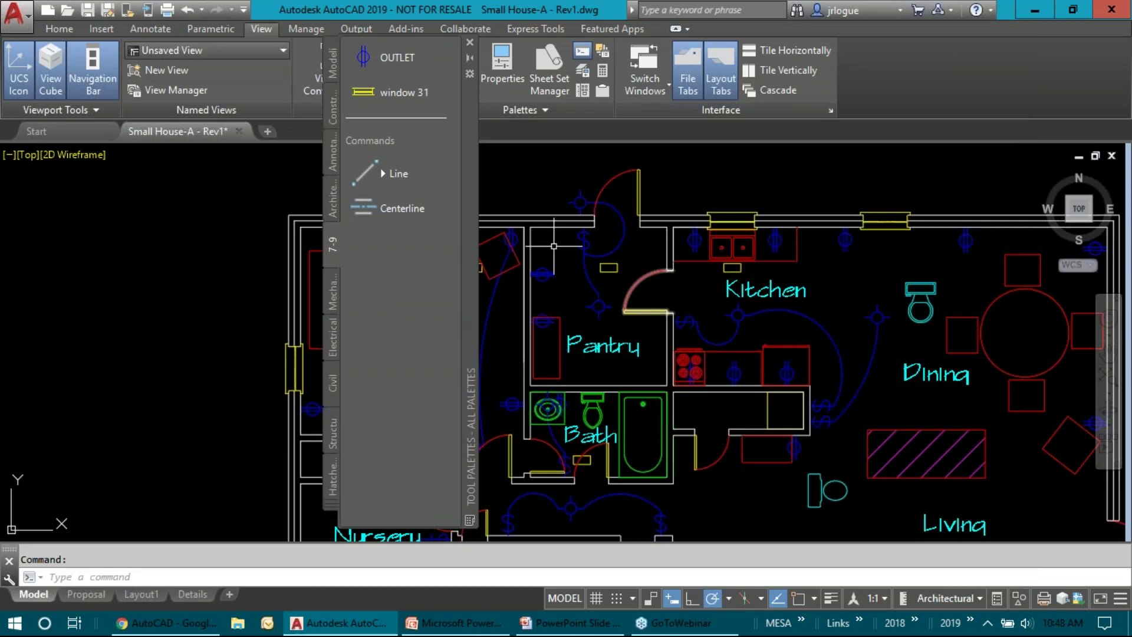
- Insert a window 31 block from the 7-9 palette in the open area above the dining area's exterior wall
left_click(378, 95)
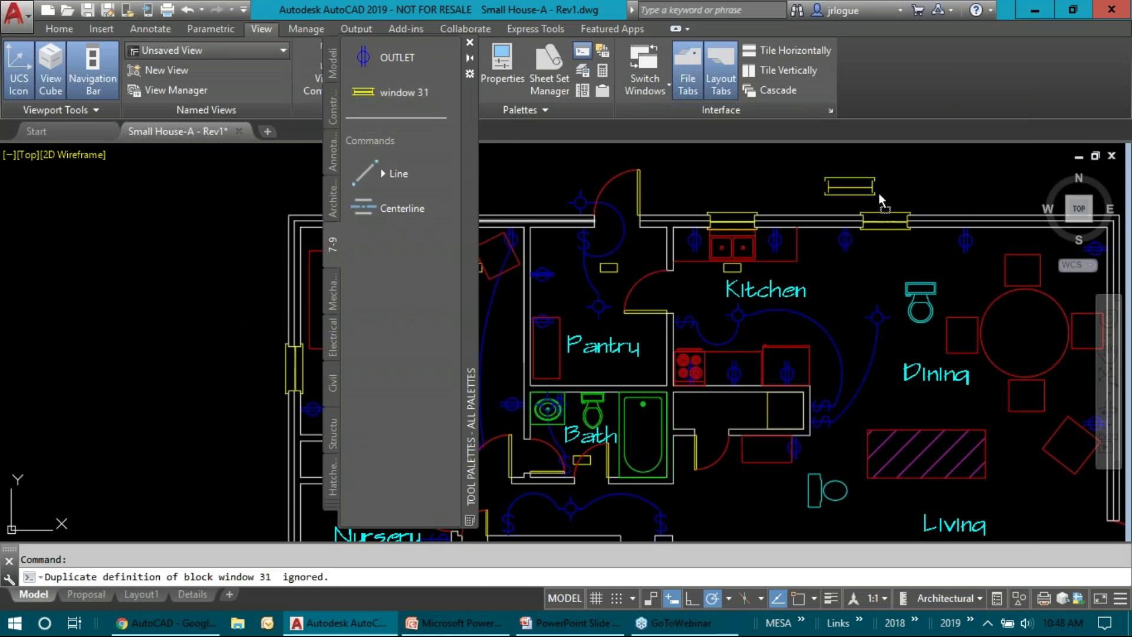
left_click(1024, 214)
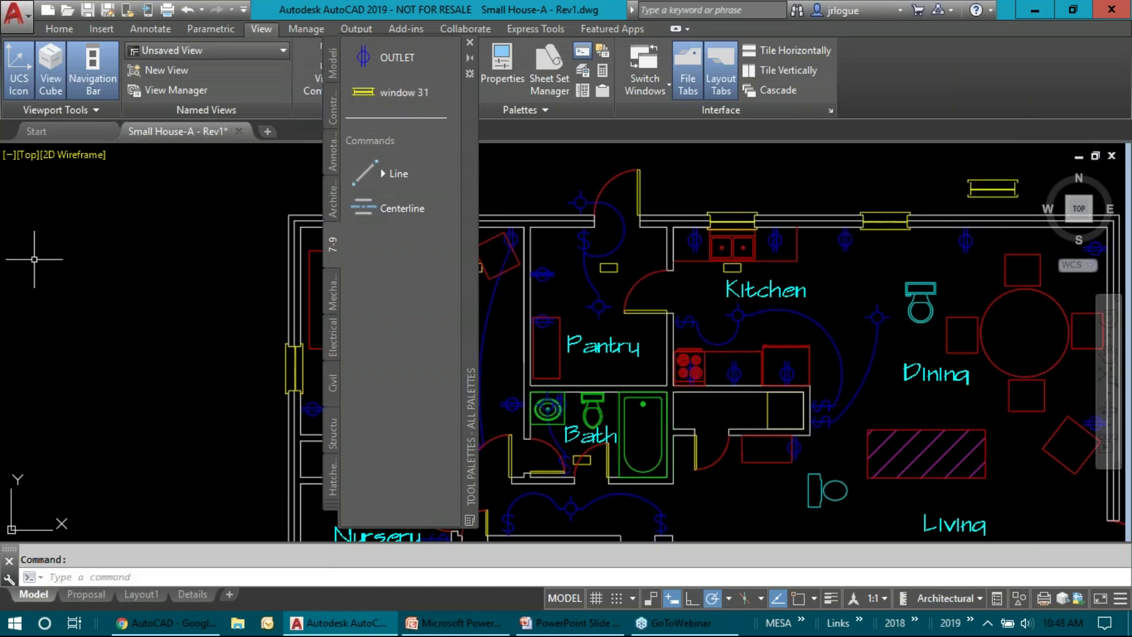
- Draw an open chain of four line segments west of the house with the 7-9 palette's Line tool, and reposition the palette
left_click(381, 174)
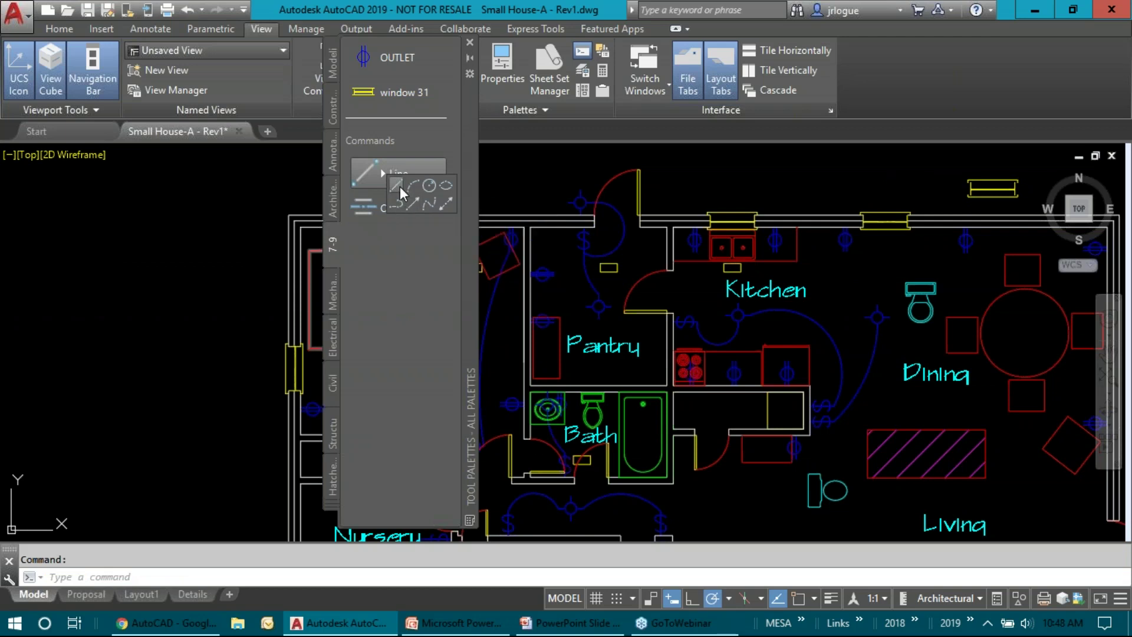
left_click(399, 187)
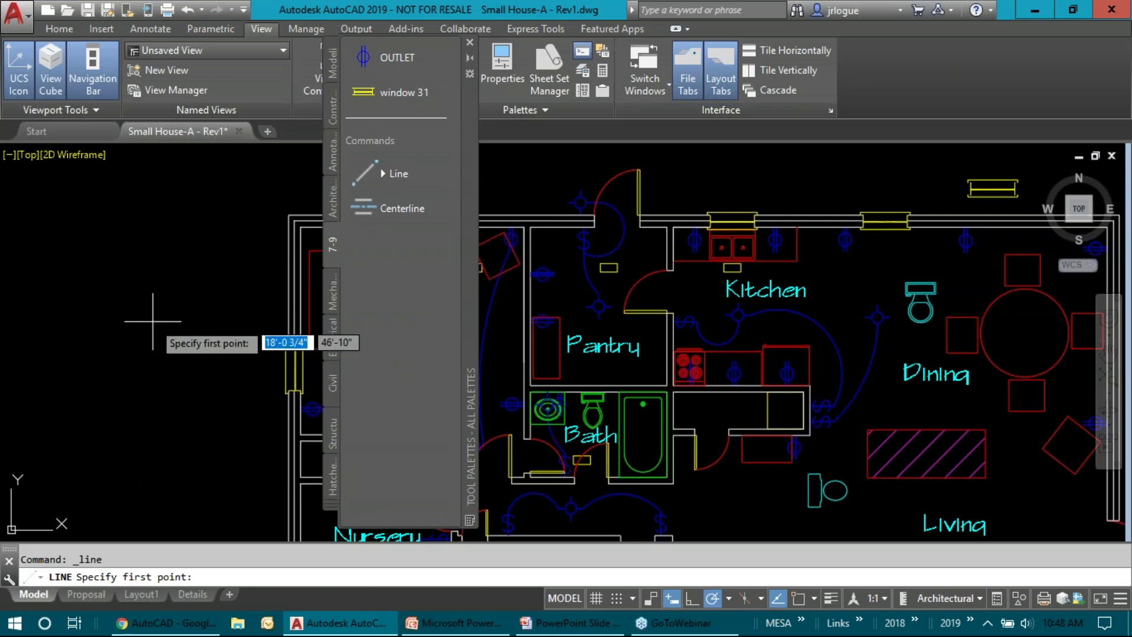
left_click(166, 225)
left_click(108, 390)
left_click(240, 421)
left_click(240, 305)
key("Escape")
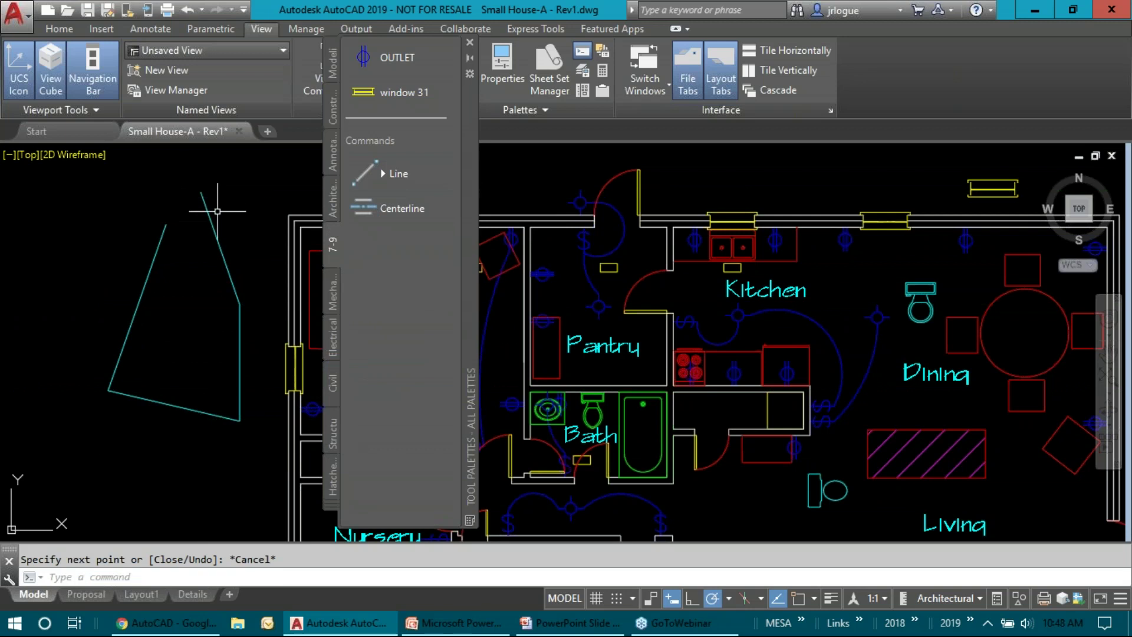
left_click_drag(475, 151, 440, 173)
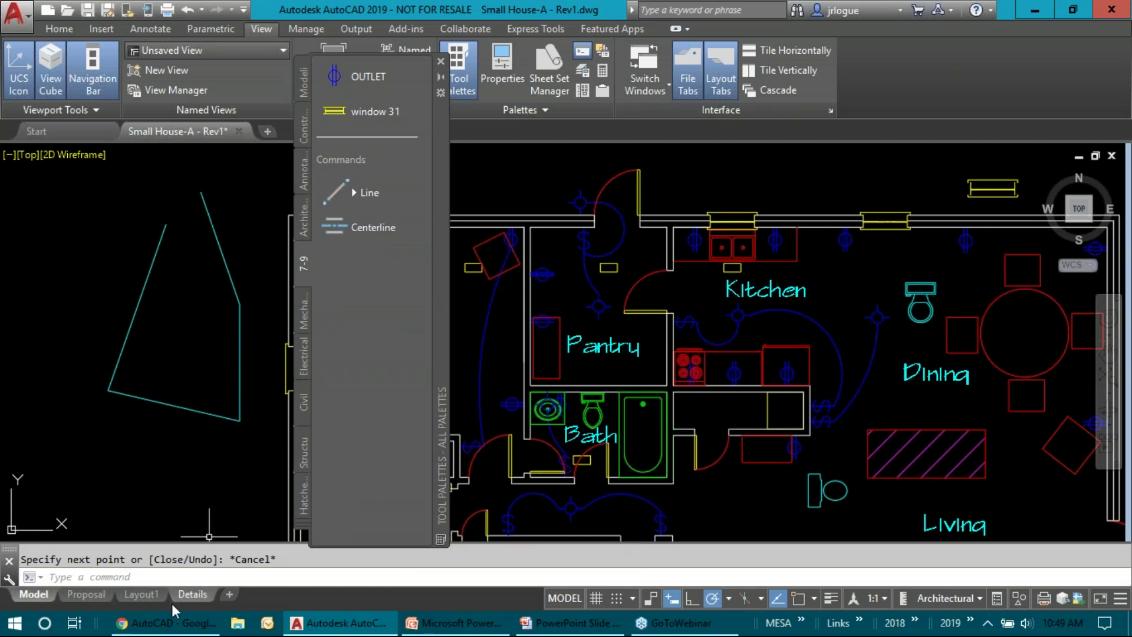
- Switch to the AutoCAD 2019 Whats New Customer Presentation in PowerPoint, resume its running slide show, and end it
mouse_move(175, 624)
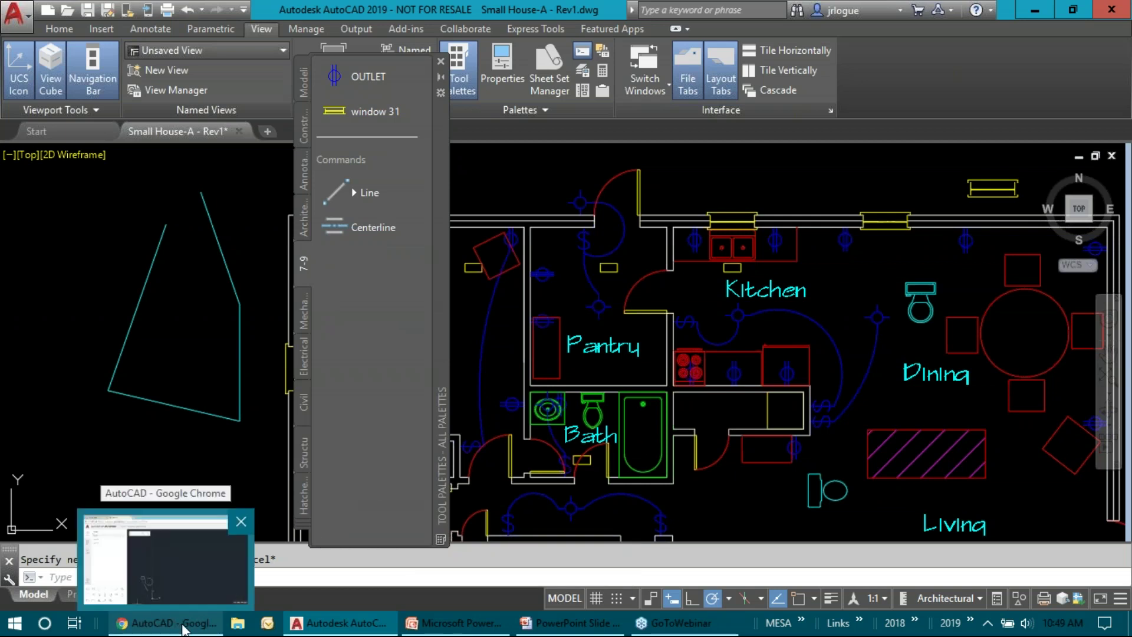
left_click(472, 628)
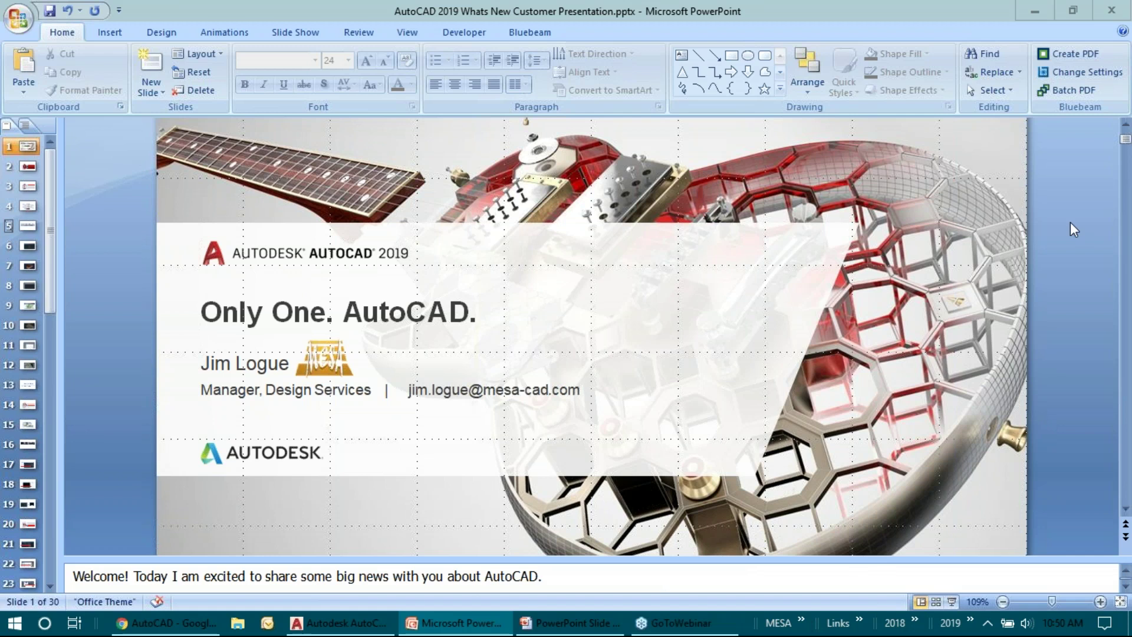
left_click(1028, 542)
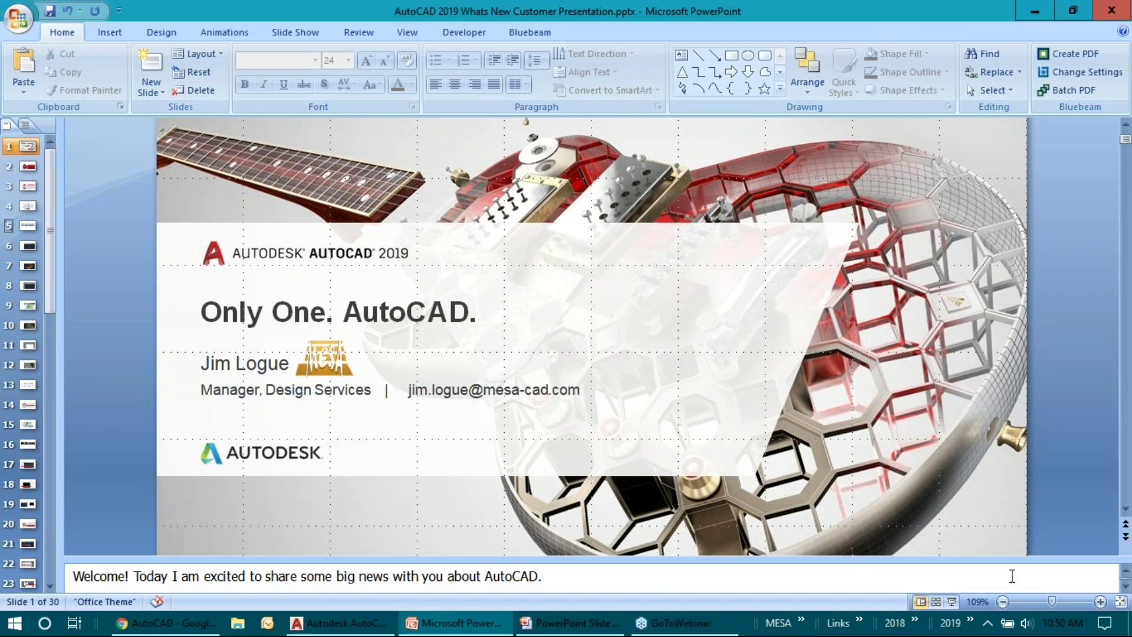
left_click(953, 602)
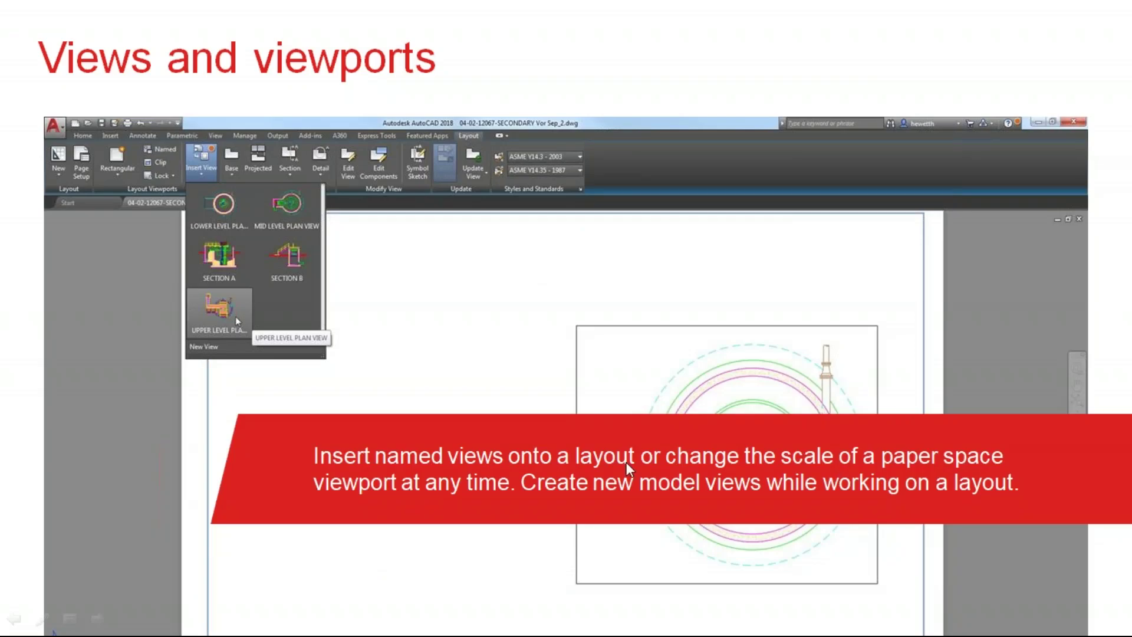
key("Escape")
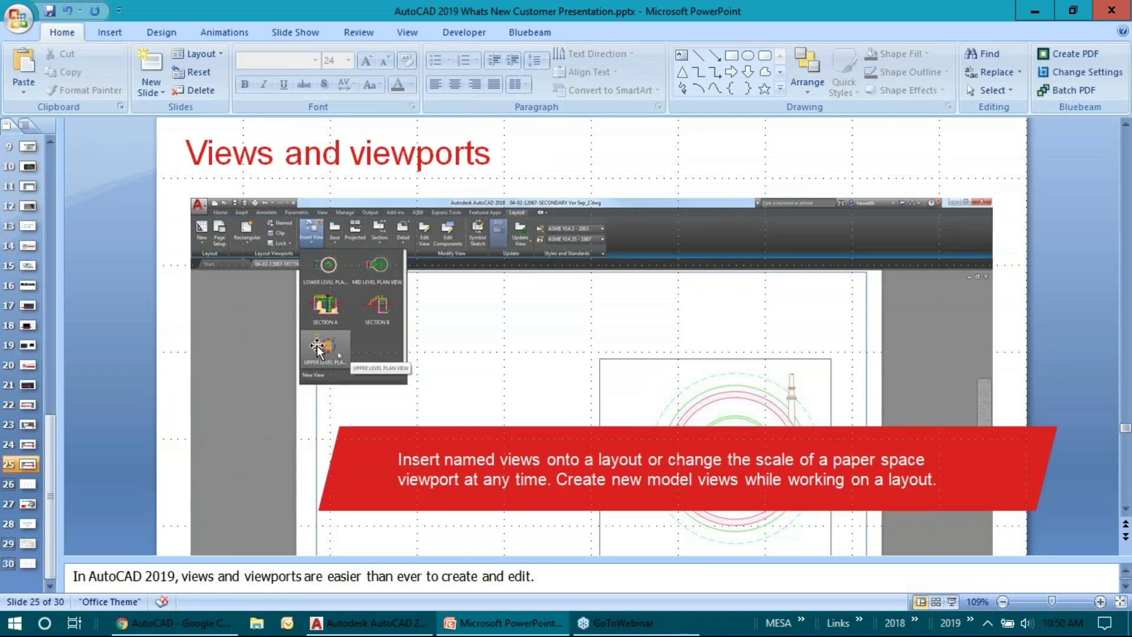
- Select the title slide of the presentation and start the slide show from it
left_click_drag(51, 437, 54, 157)
left_click(26, 146)
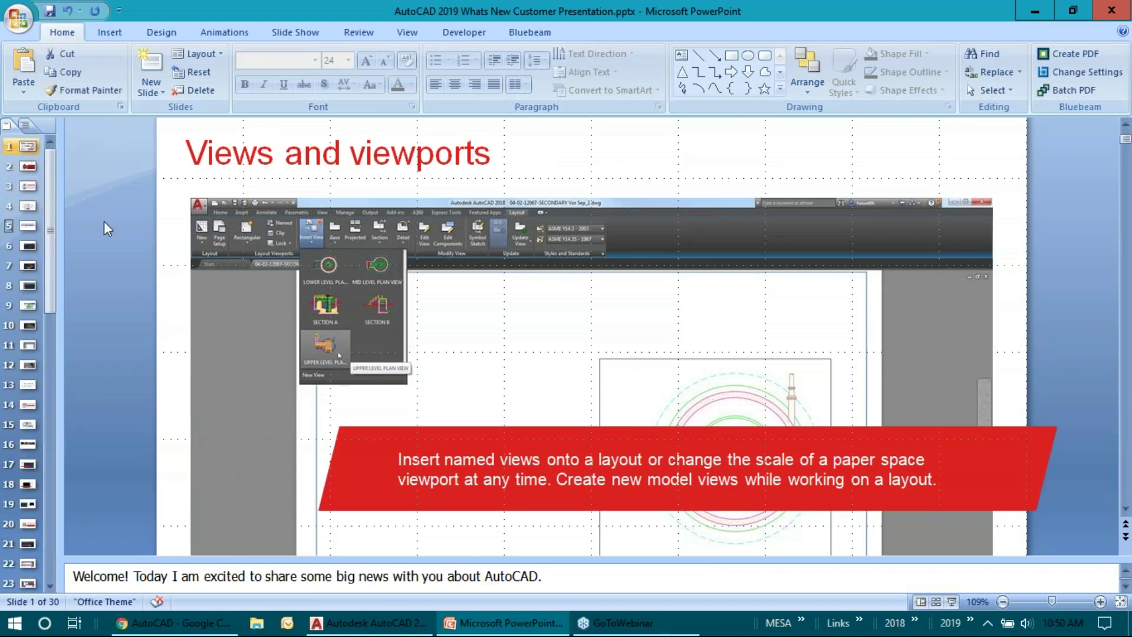
left_click(952, 601)
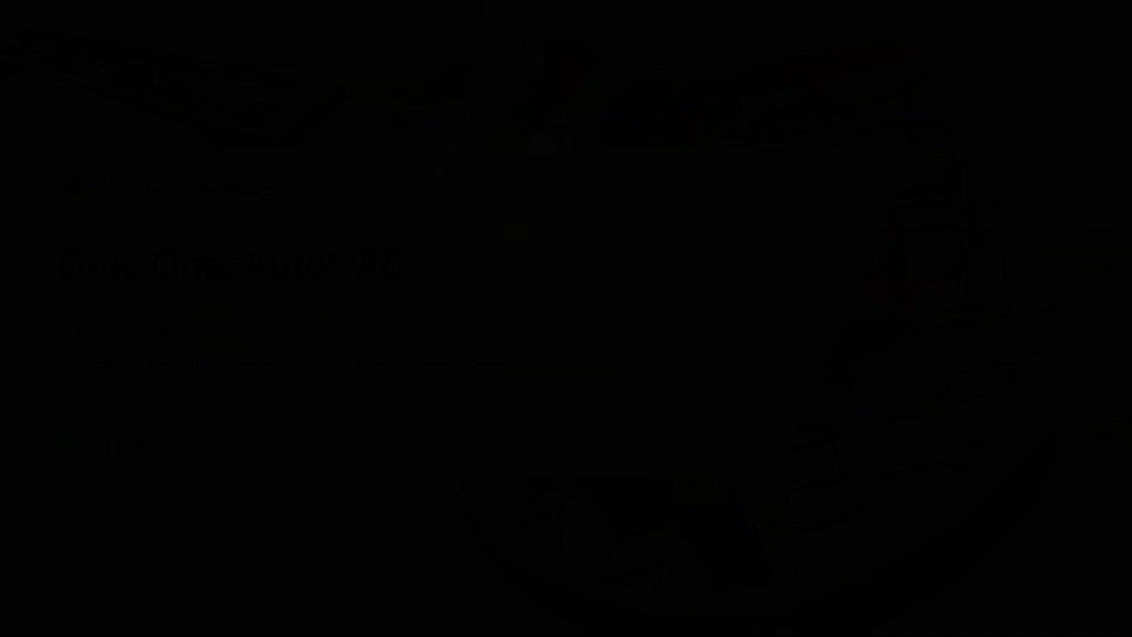